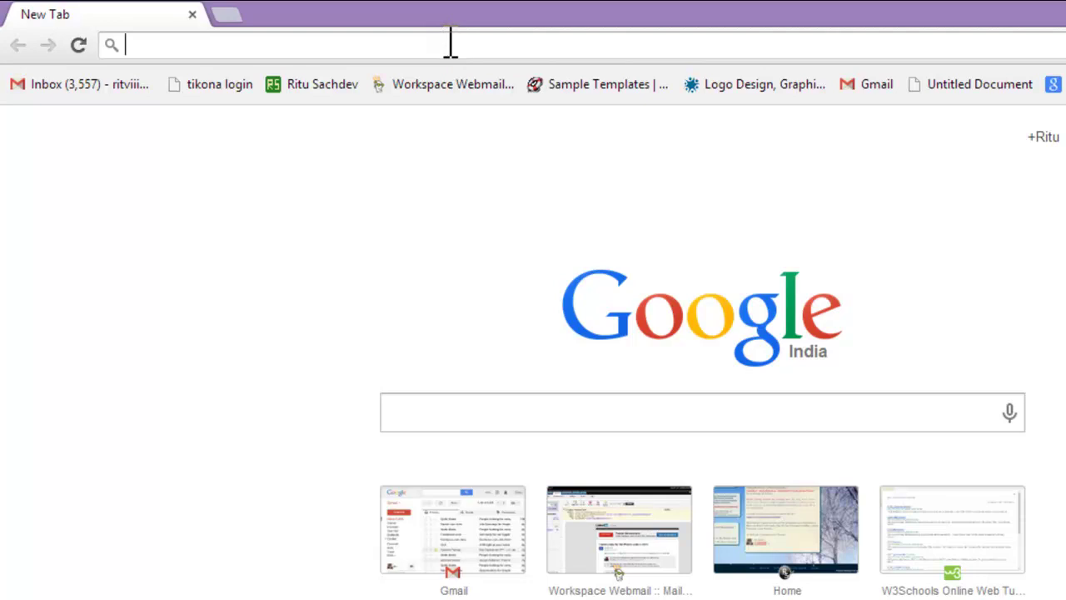
type("www")
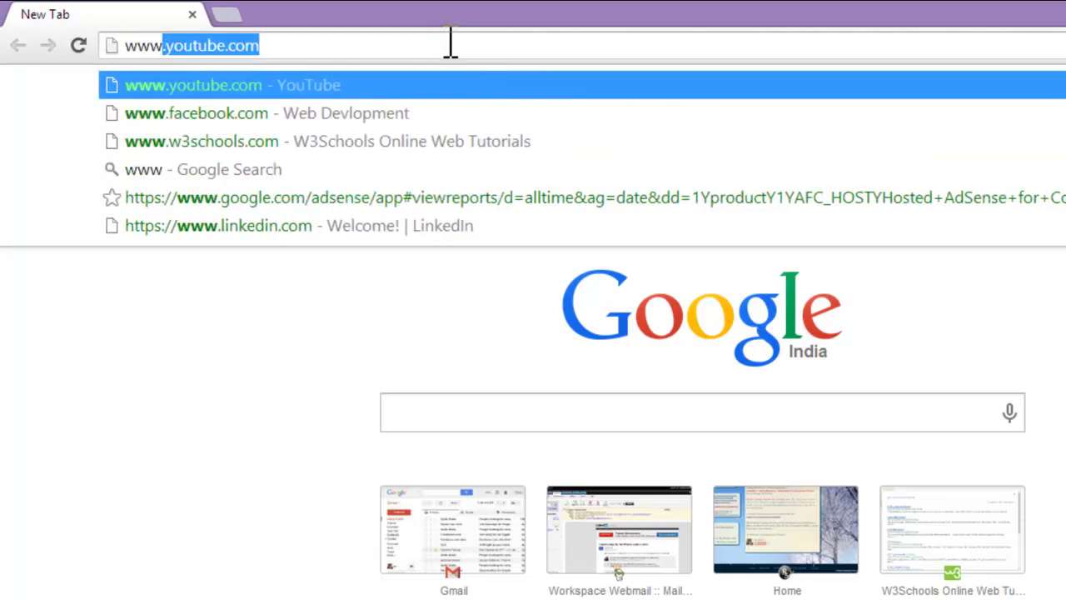
type(".wamp")
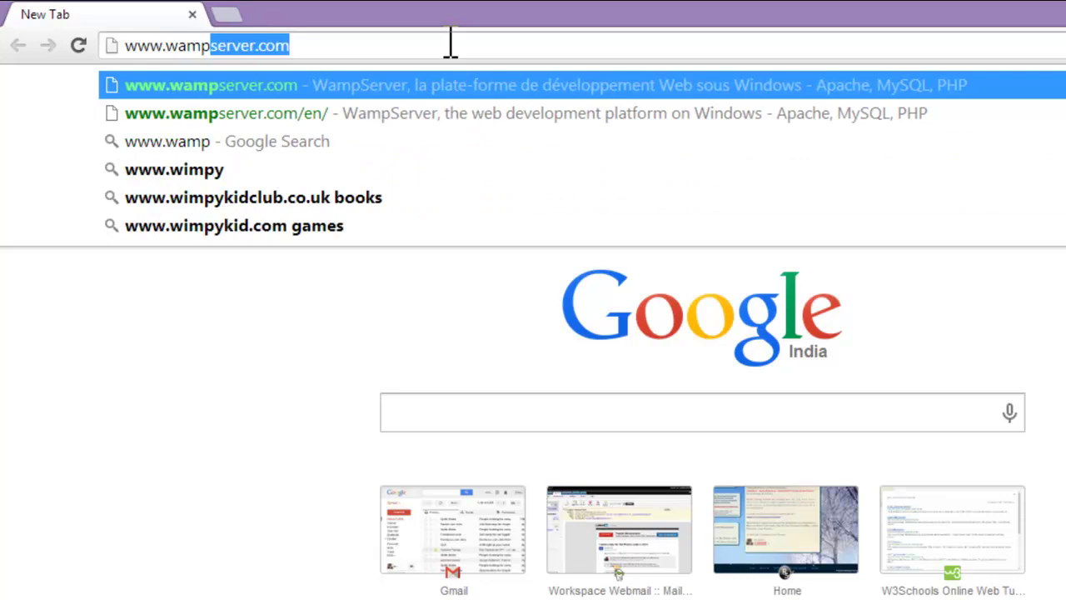
left_click(450, 86)
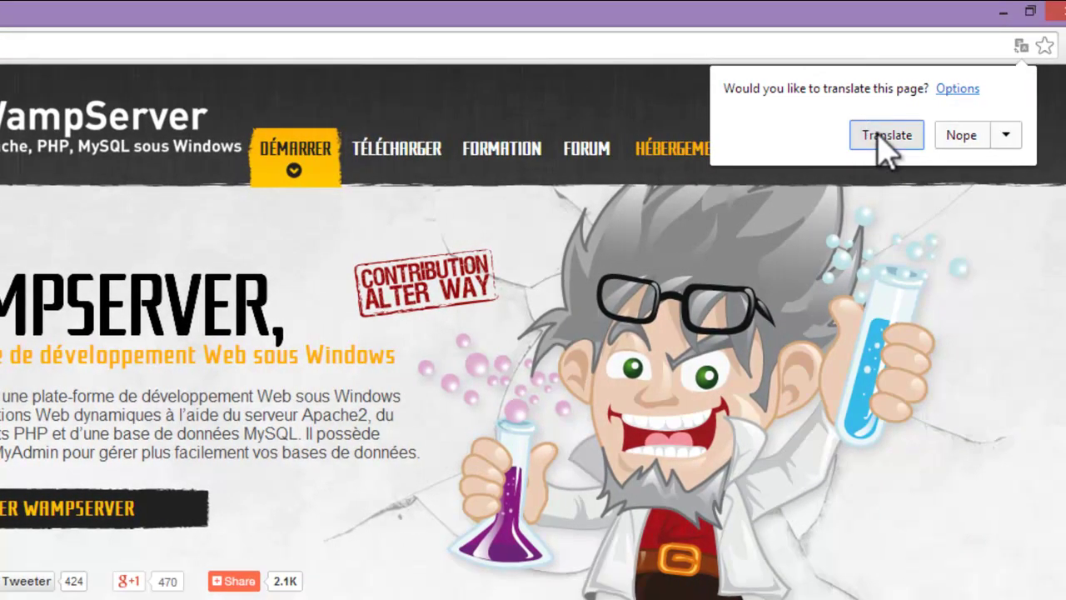
left_click(885, 140)
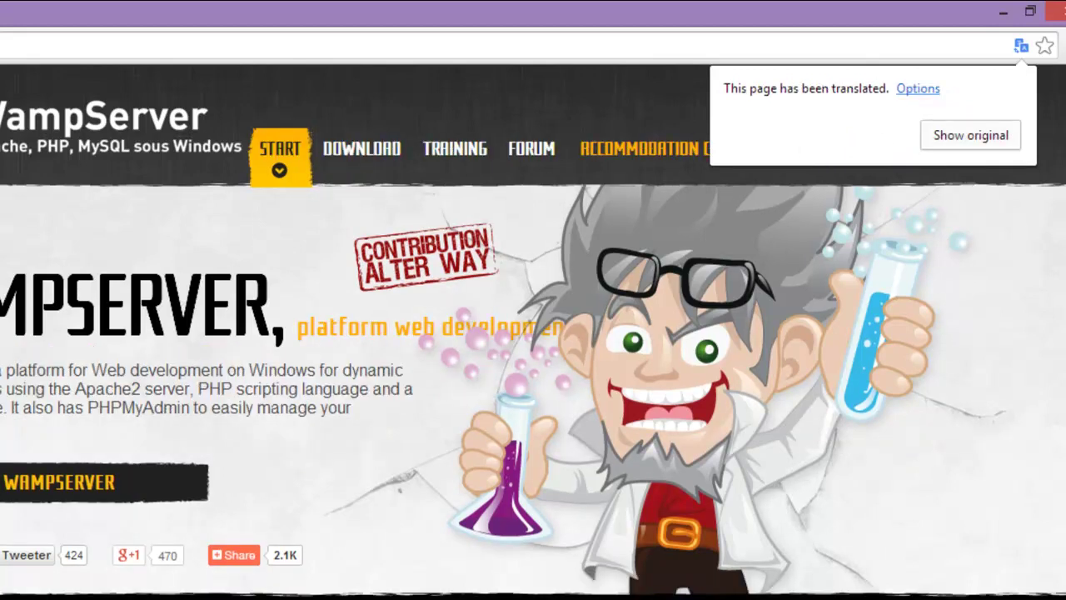
left_click(949, 281)
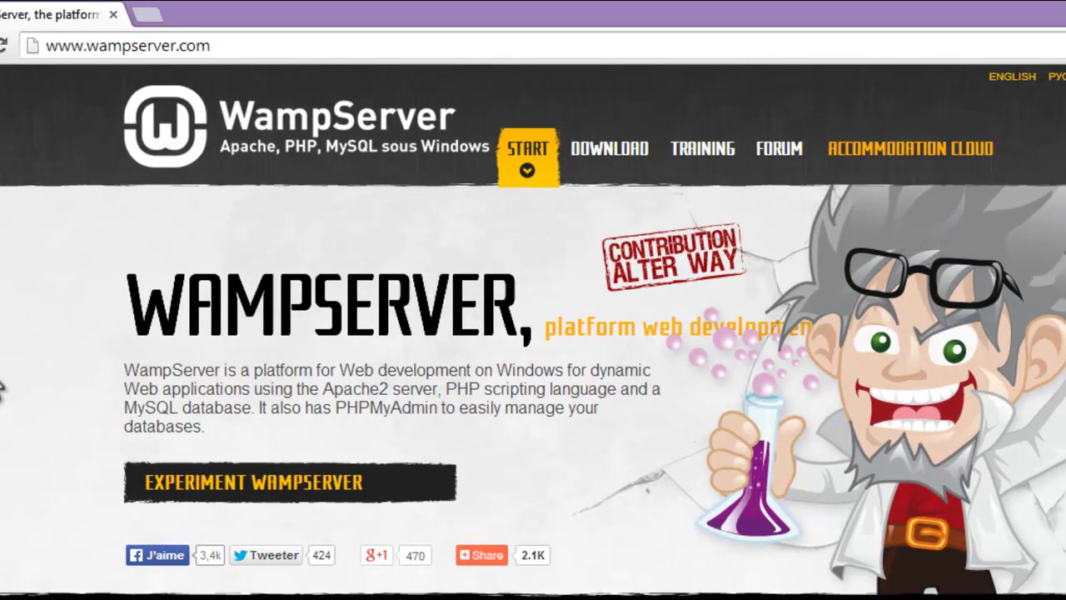
Step: Go to the DOWNLOAD section and open the WampServer 2.5 download form
scroll(2, 391, "down", 4)
scroll(2, 391, "up", 4)
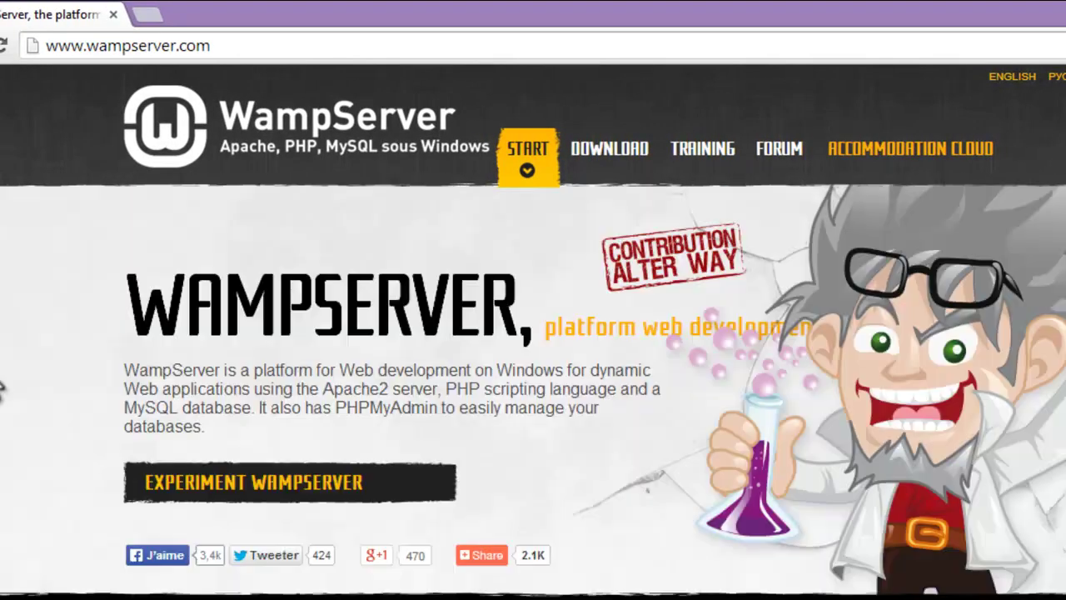
left_click(593, 158)
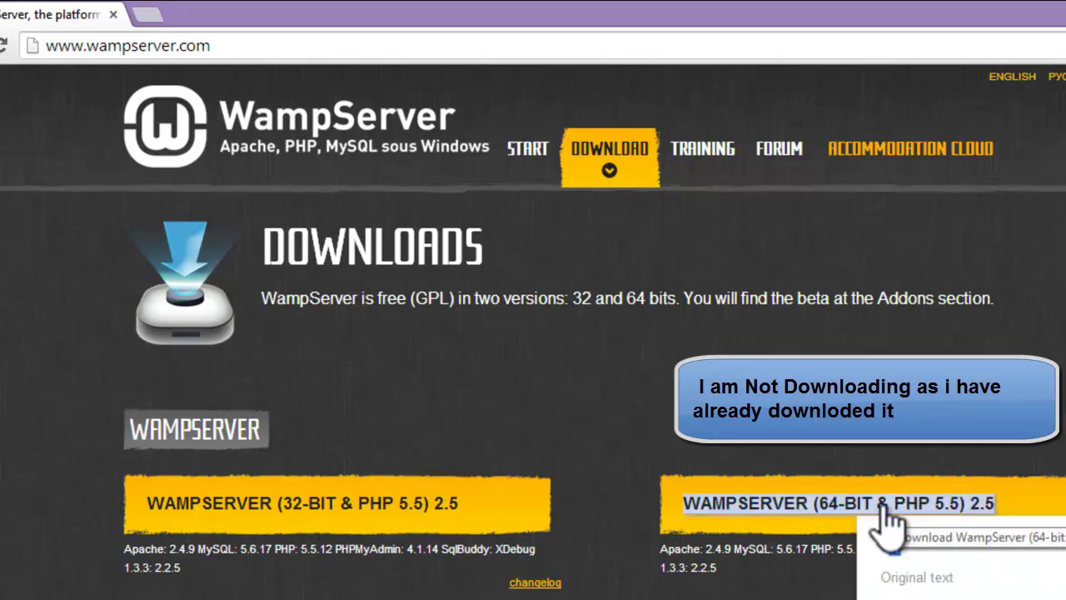
left_click(273, 505)
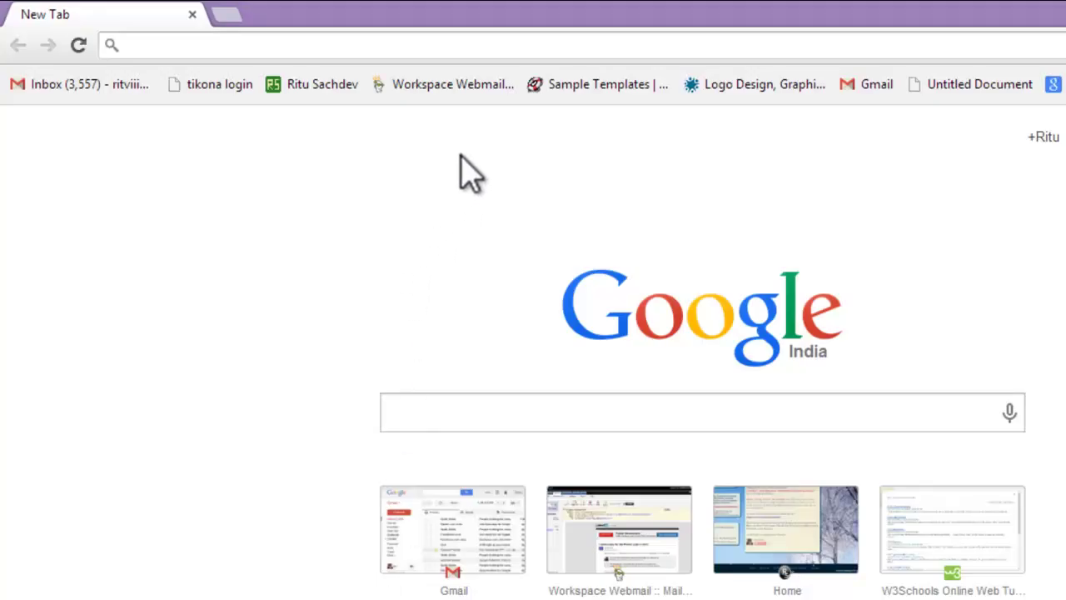
Step: Load worpress.org in Chrome to reach the WordPress.org home page offering WordPress 3.9.1
left_click(542, 39)
type("worp")
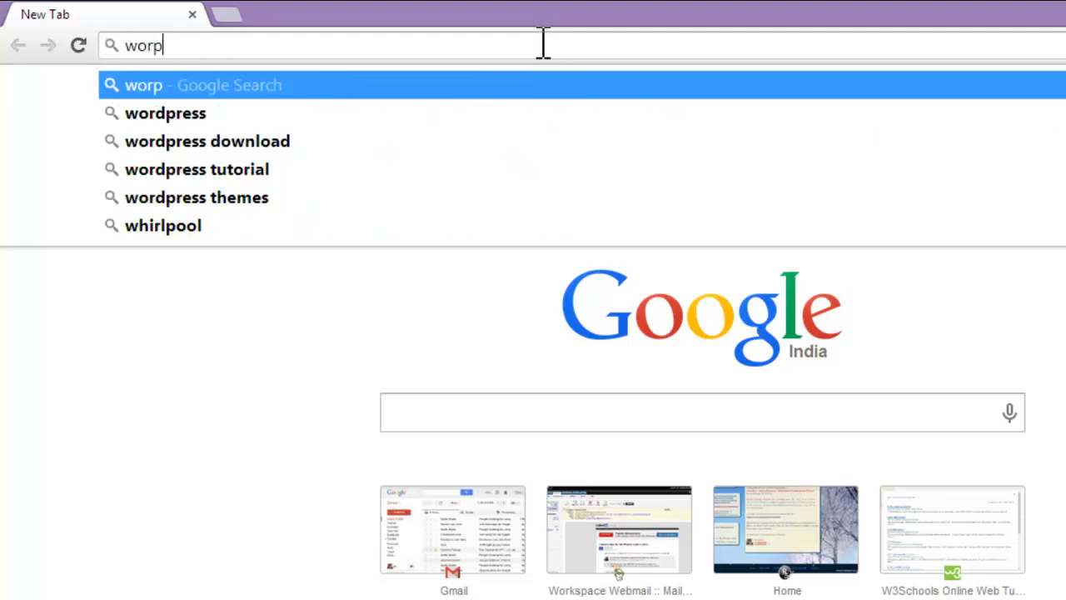
type("ress")
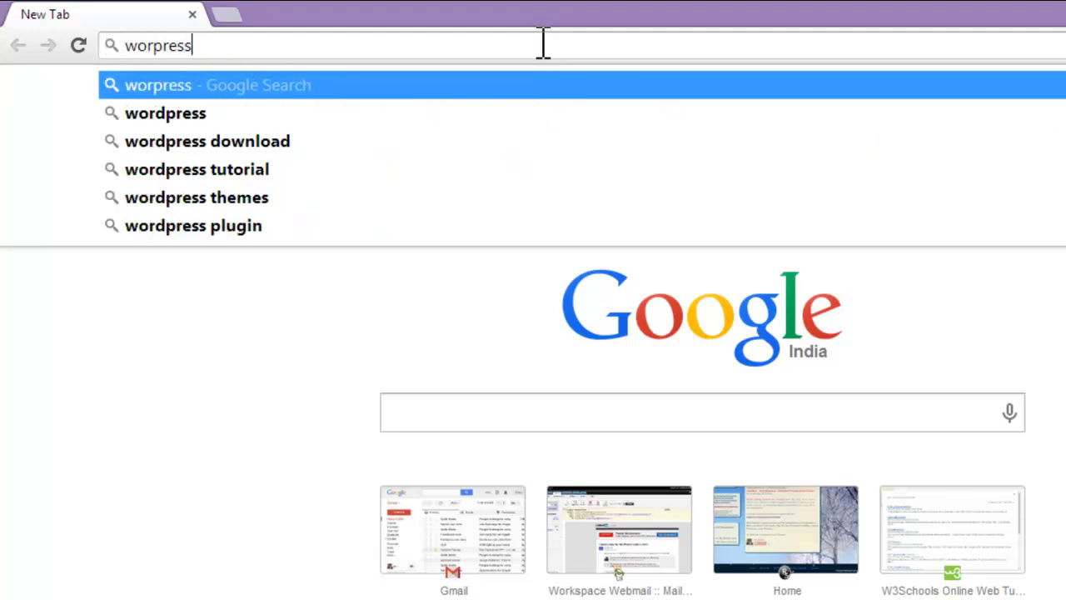
type(".org")
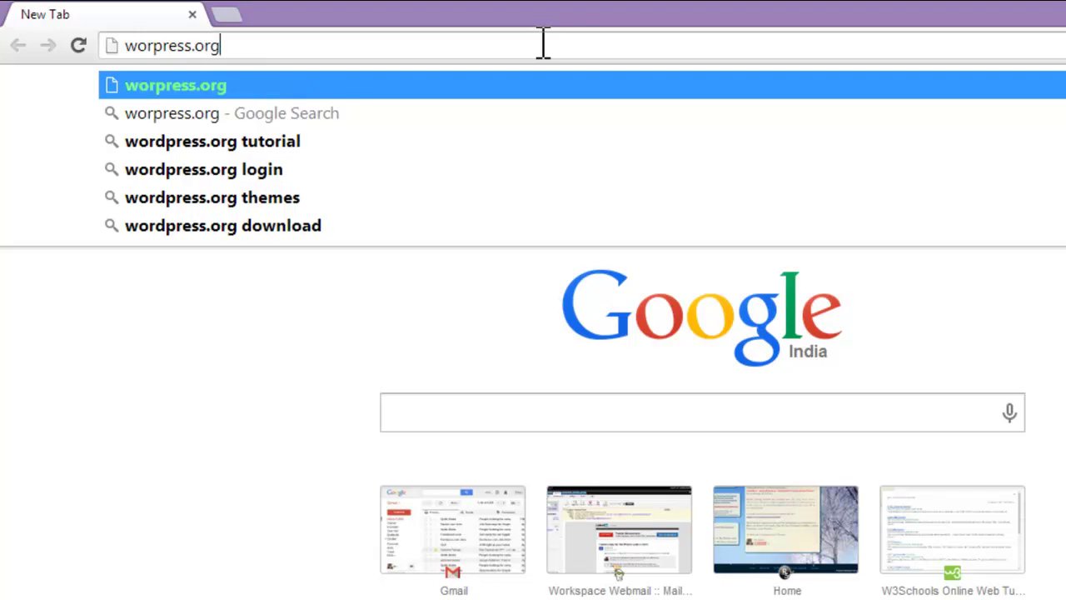
key("Return")
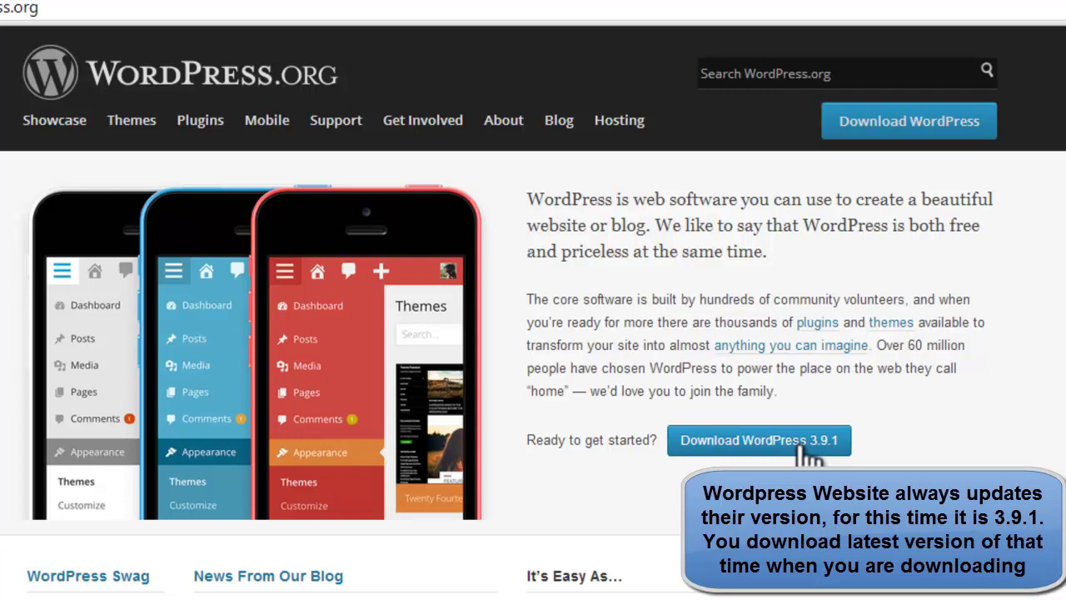
Step: Check the WampServer installer in Downloads, then launch WampServer from its desktop shortcut
key("super+d")
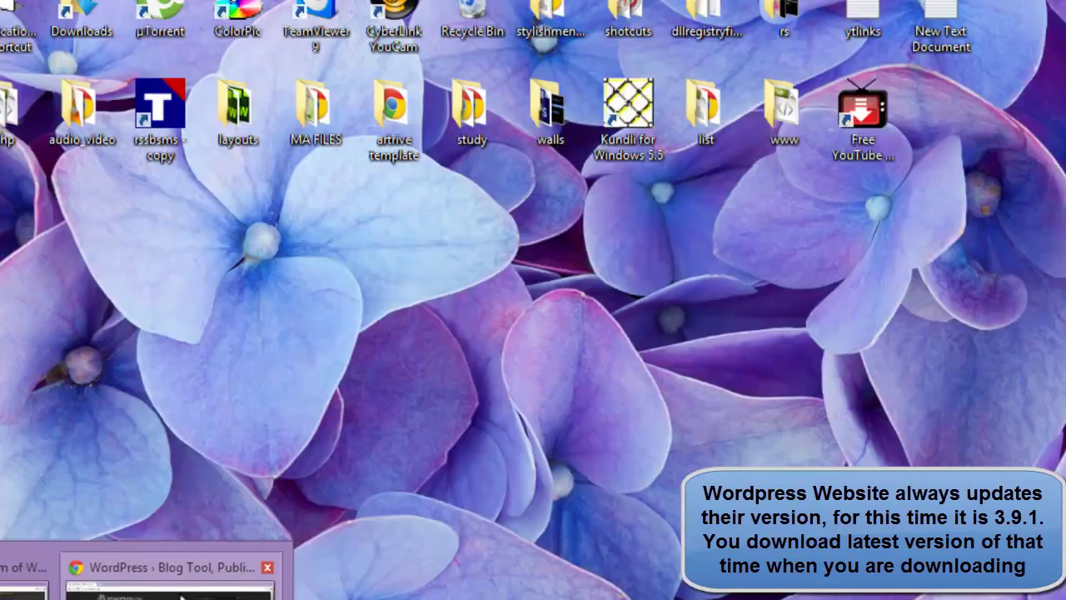
left_click(212, 573)
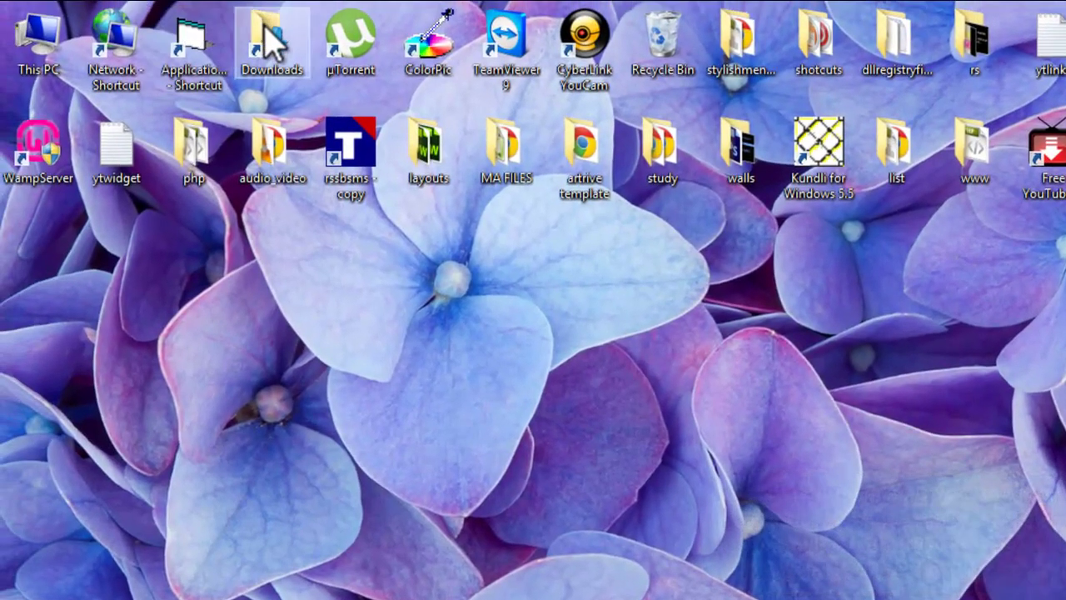
double_click(274, 58)
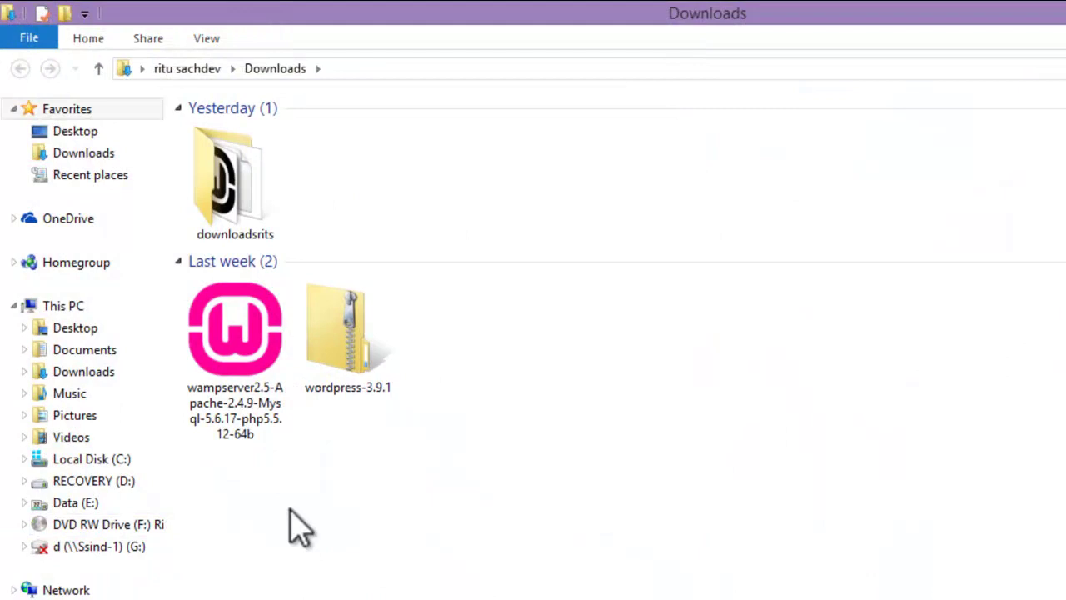
left_click(240, 446)
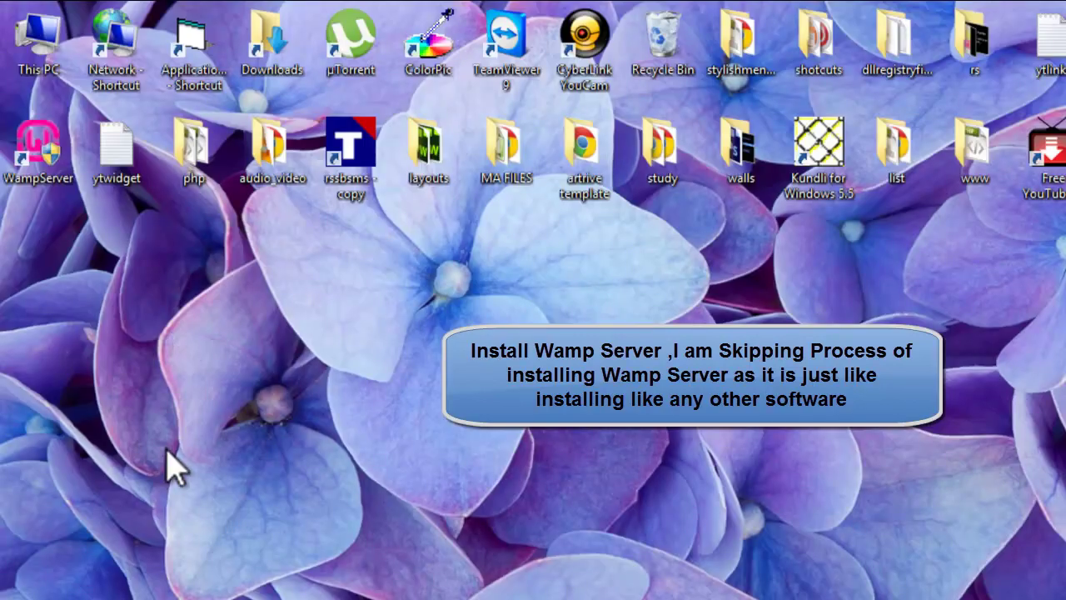
double_click(37, 179)
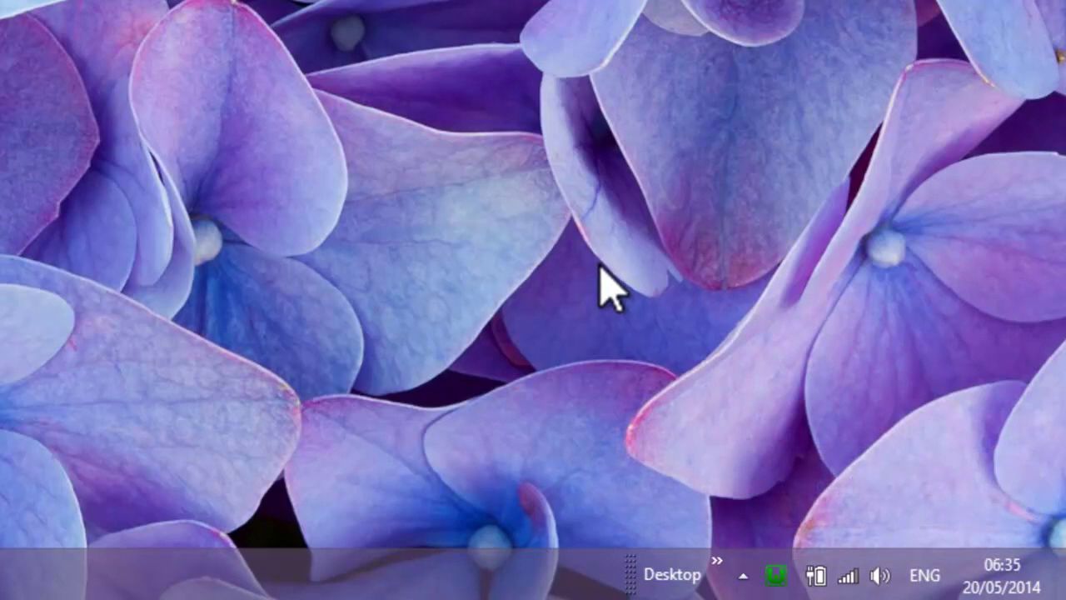
Step: Open Localhost from the WampServer tray menu to confirm Apache 2.4.9, PHP 5.5.12 and MySQL 5.6.17
left_click(776, 576)
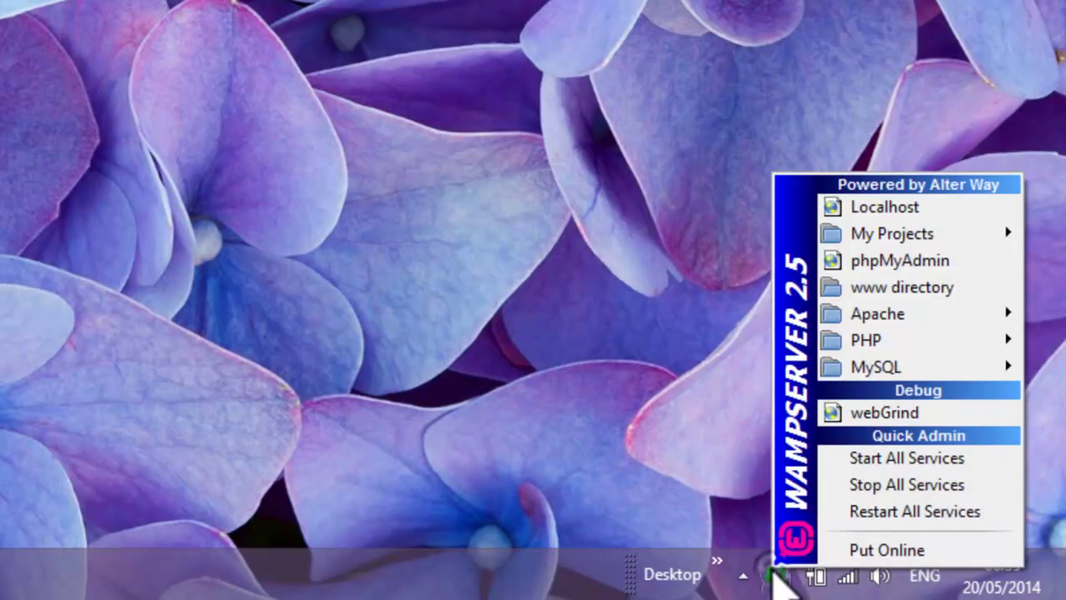
left_click(879, 213)
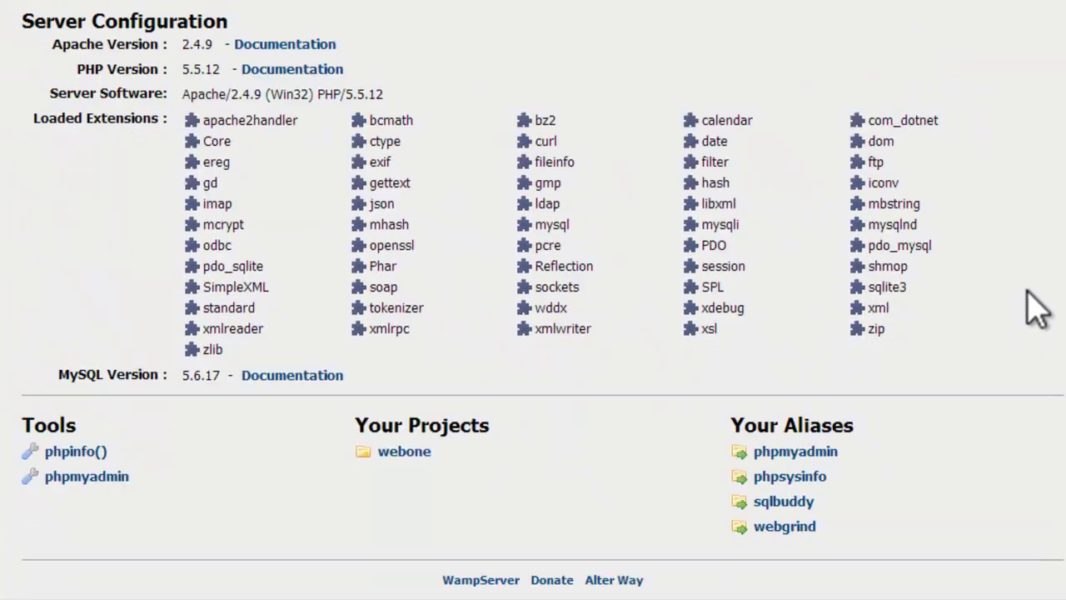
scroll(1051, 266, "down", 3)
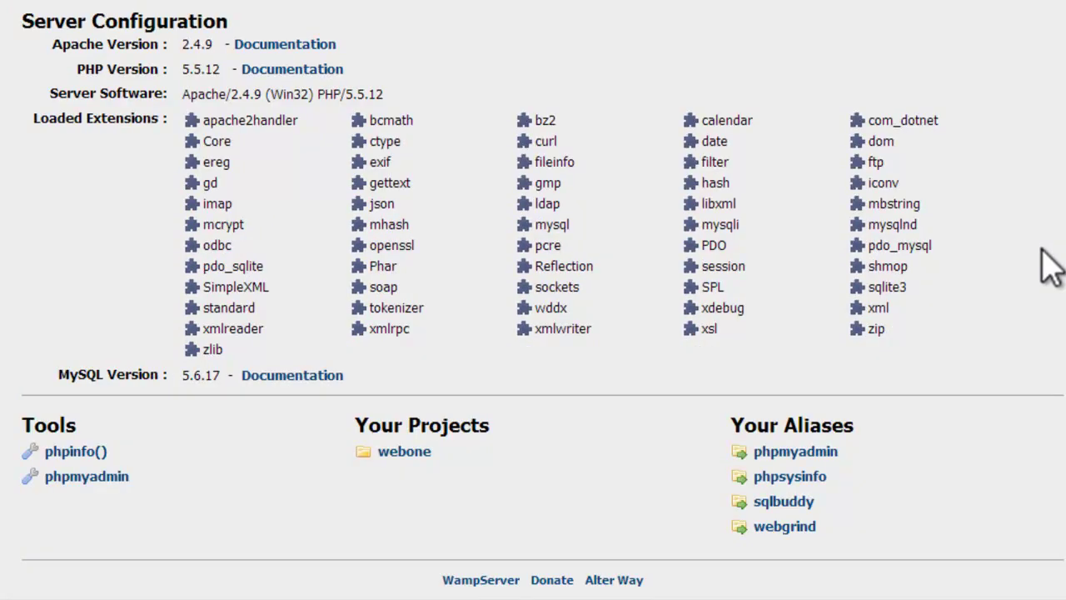
scroll(1051, 267, "up", 3)
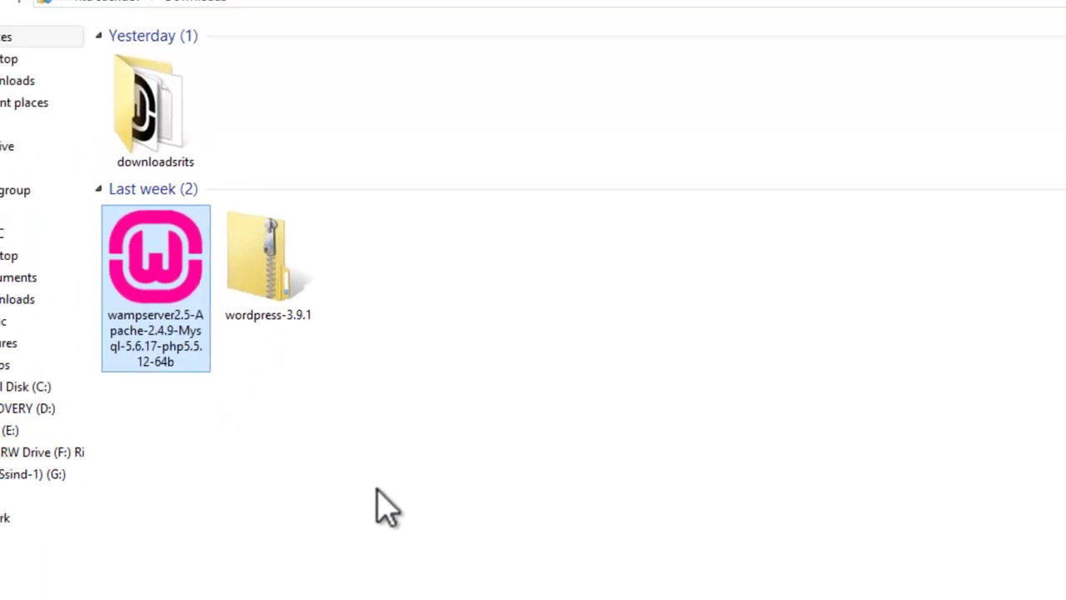
right_click(349, 319)
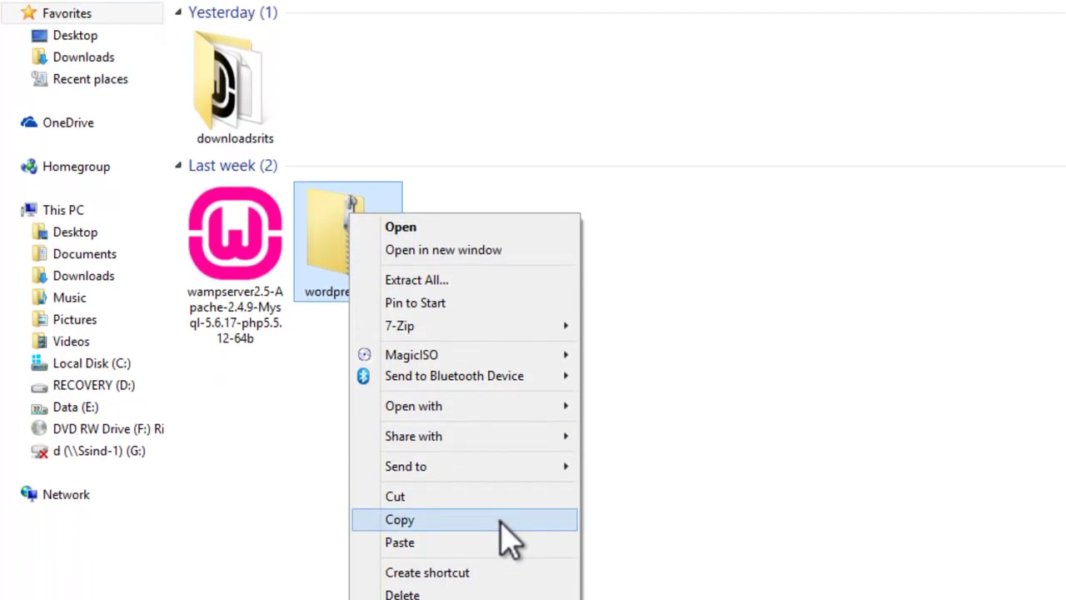
left_click(501, 520)
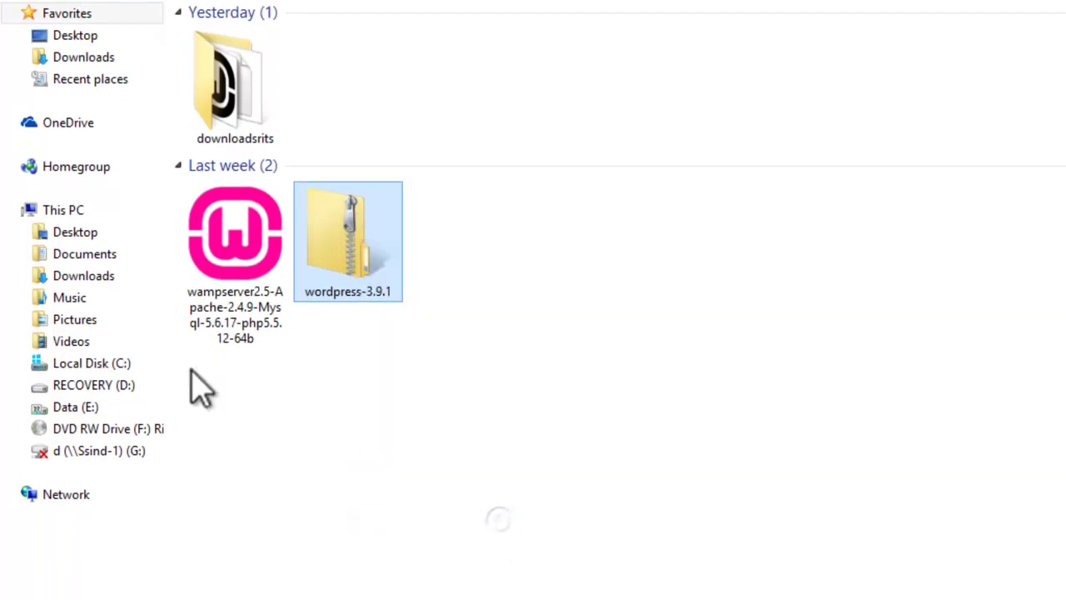
left_click(107, 363)
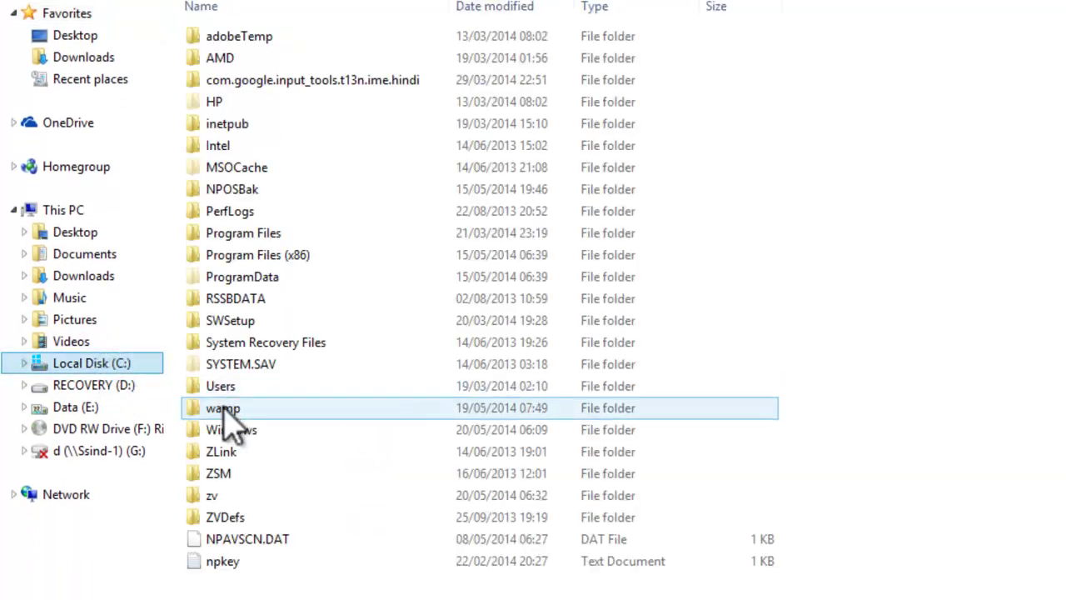
double_click(227, 408)
double_click(236, 242)
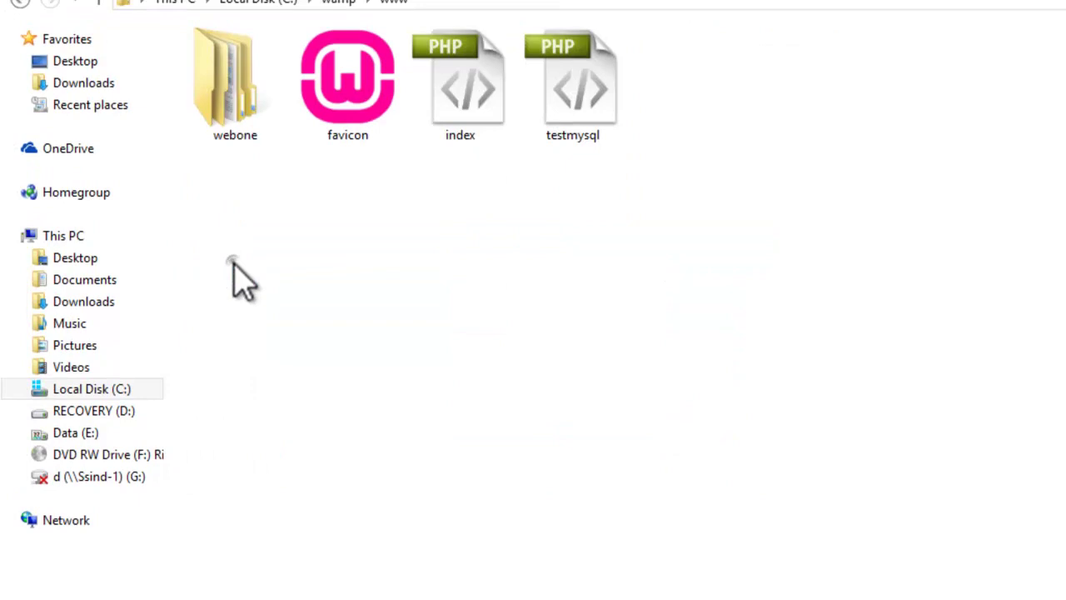
right_click(320, 169)
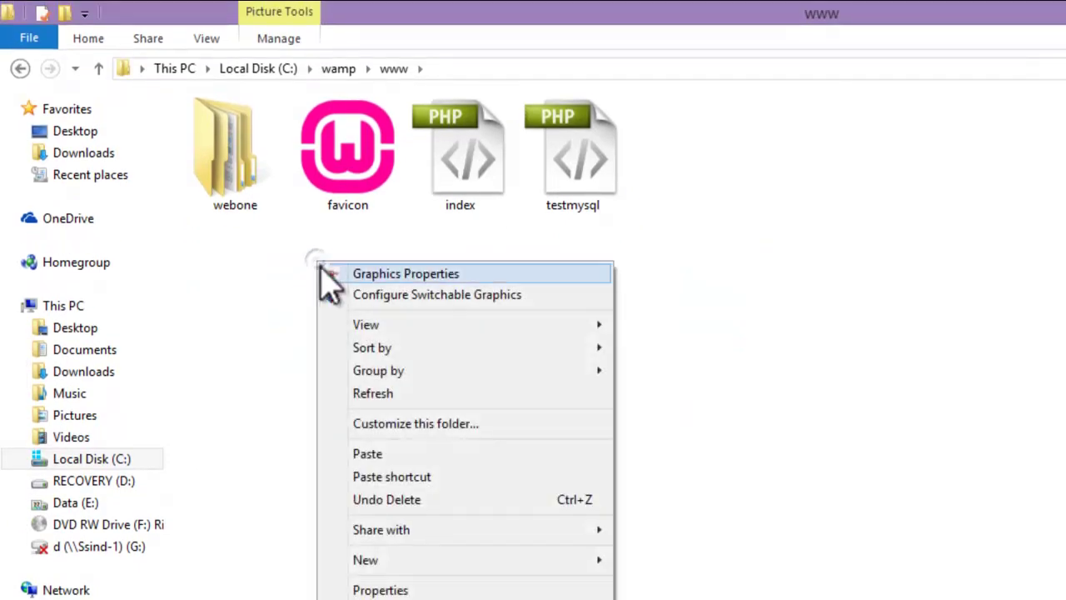
left_click(367, 454)
right_click(383, 298)
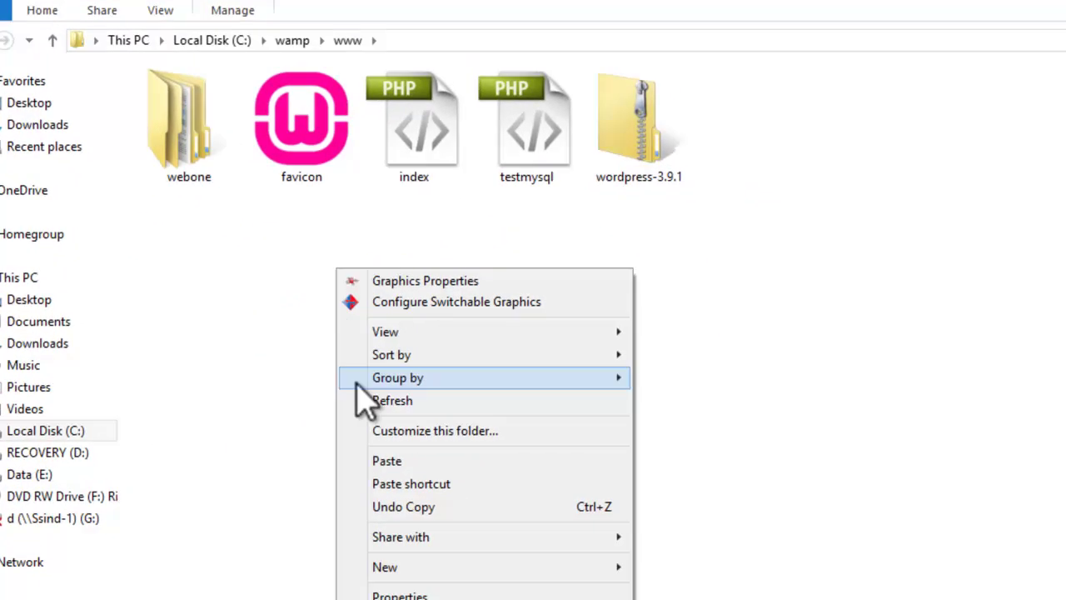
mouse_move(450, 594)
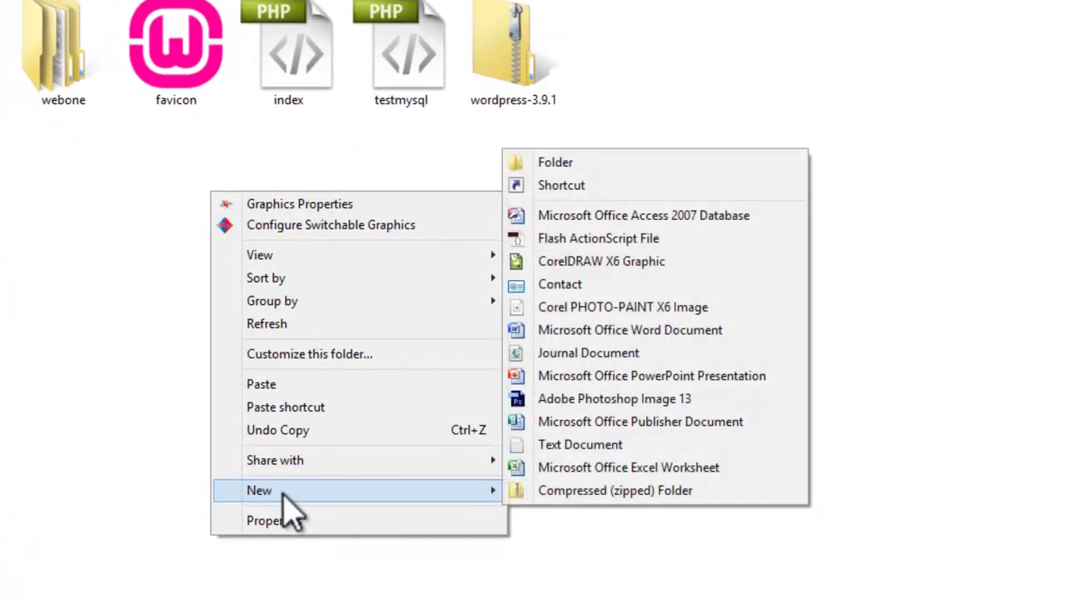
Step: Create a new folder in C:\wamp\www named responsivewebsite
left_click(642, 162)
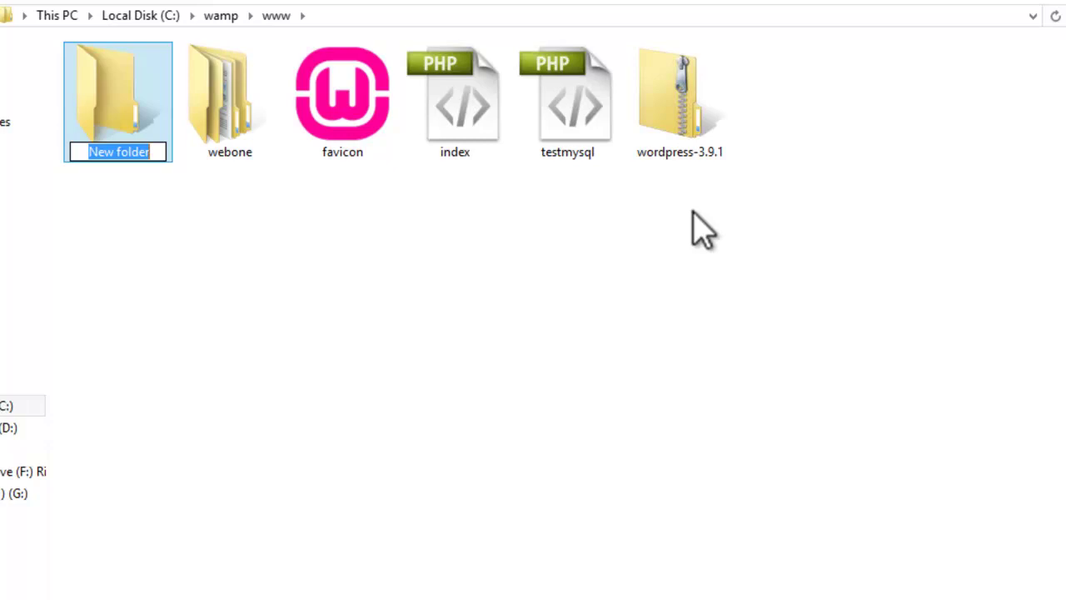
type("res")
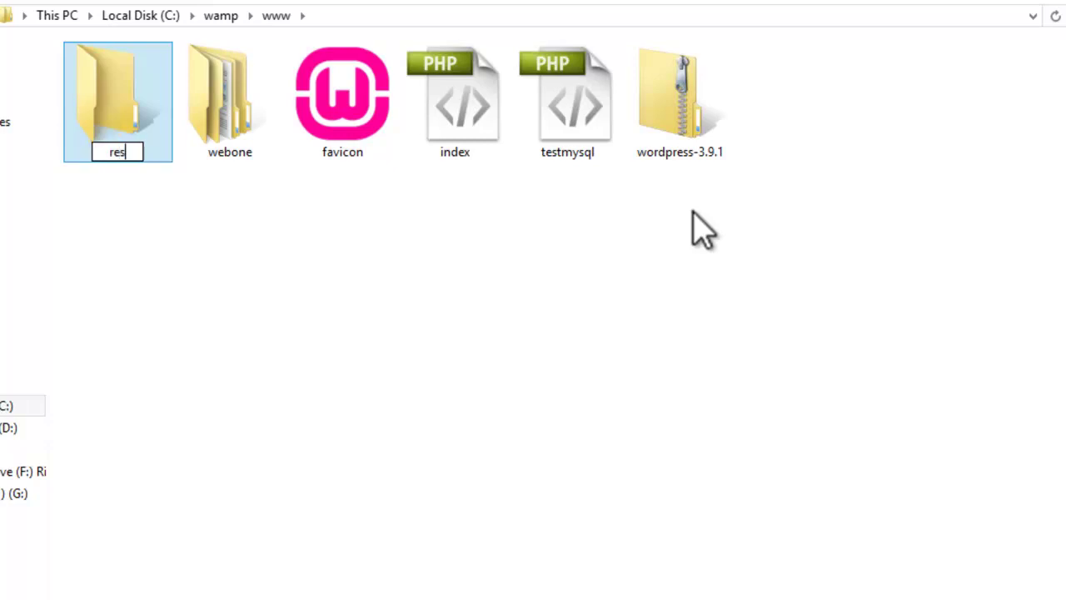
type("ponsive")
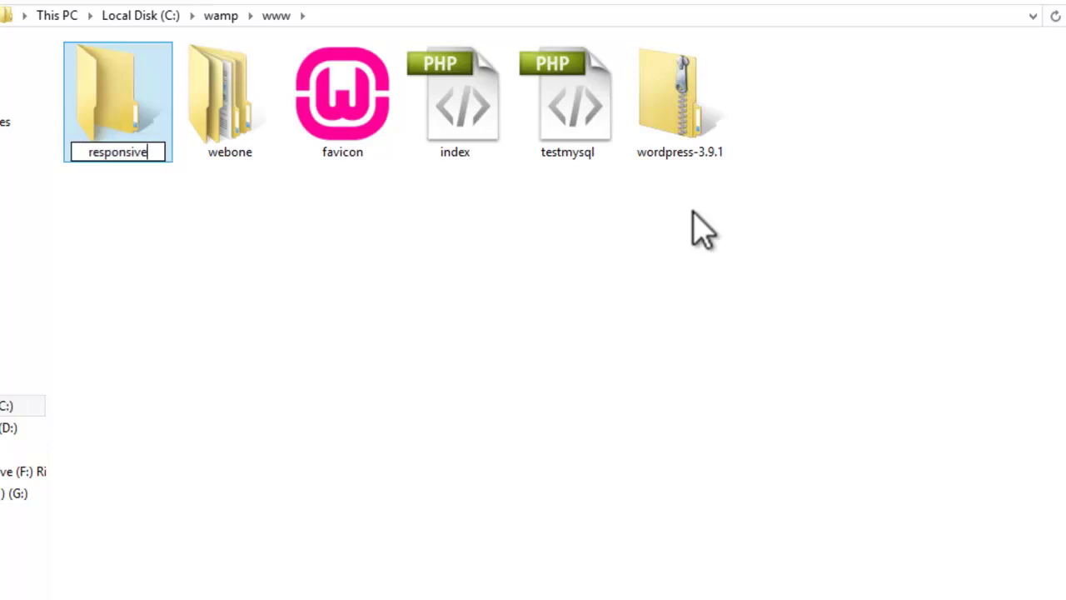
type("web")
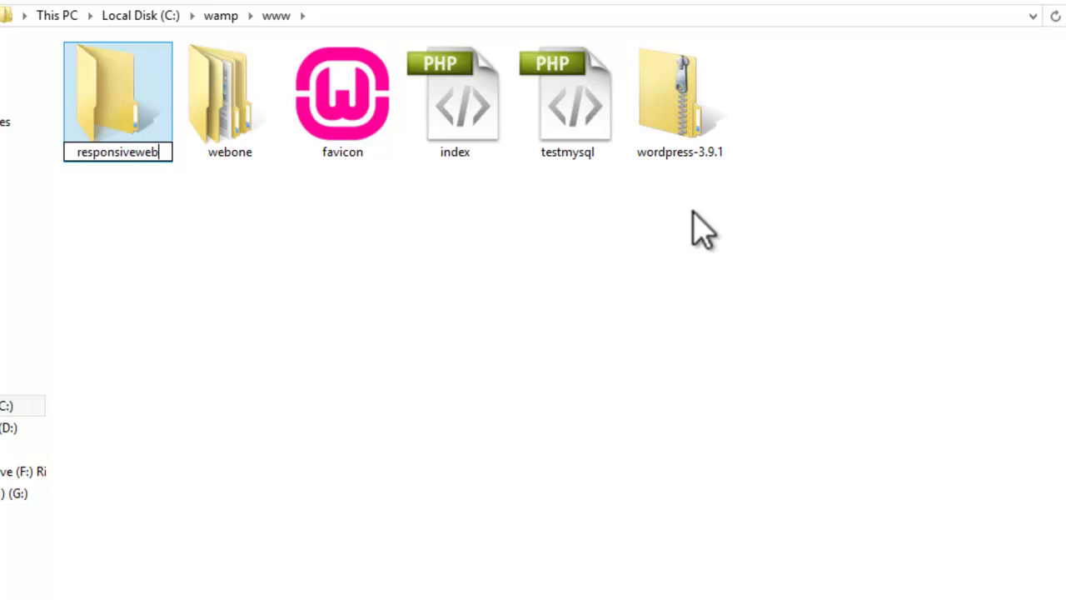
type("site")
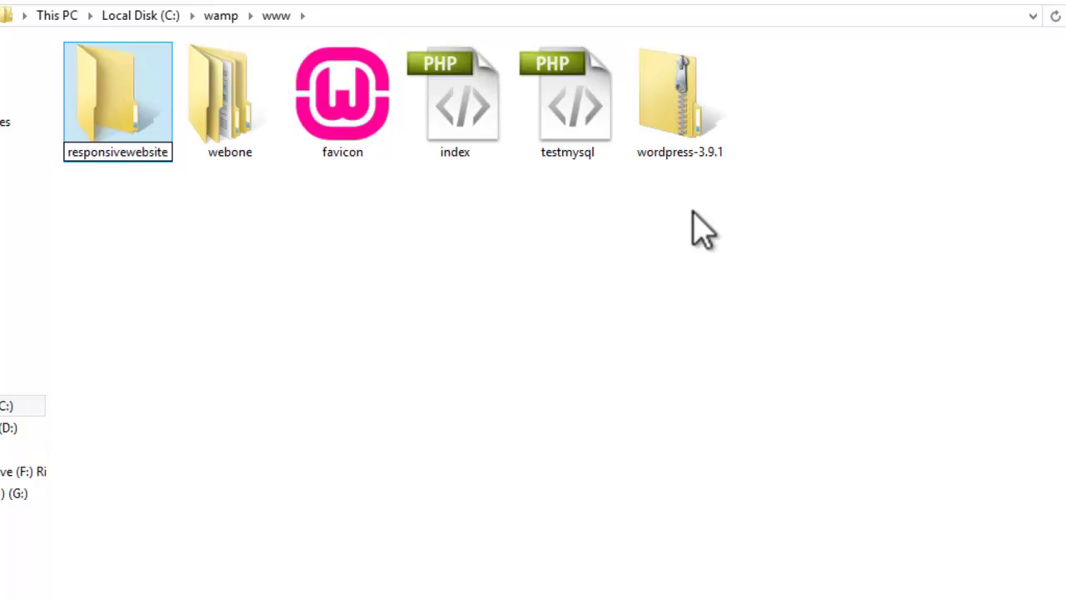
left_click(337, 272)
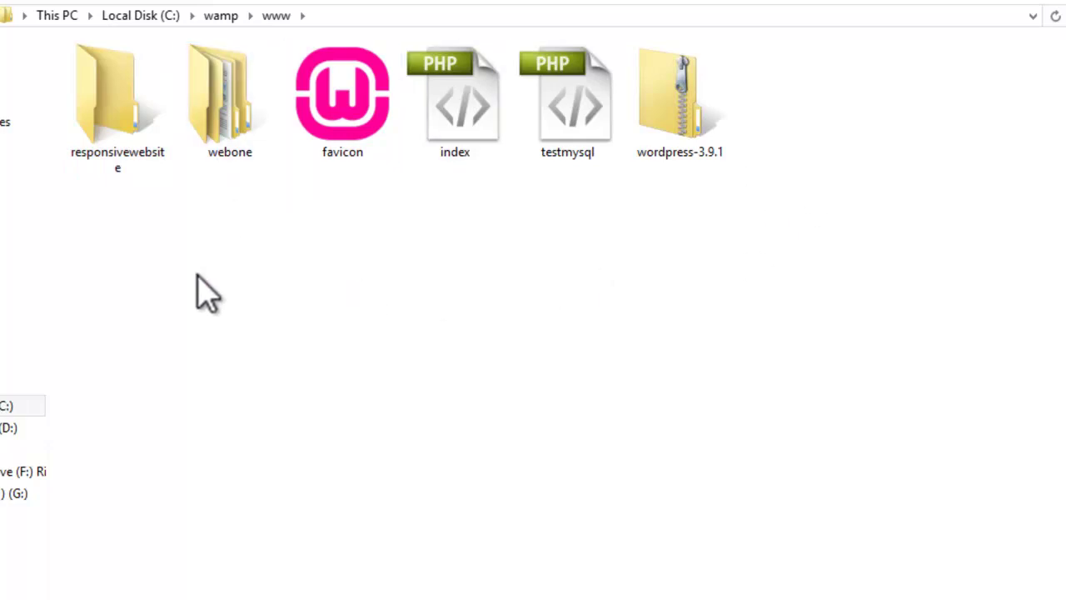
Step: Extract the wordpress-3.9.1 zip with 7-Zip into a wordpress-3.9.1 folder
left_click(659, 153)
right_click(677, 151)
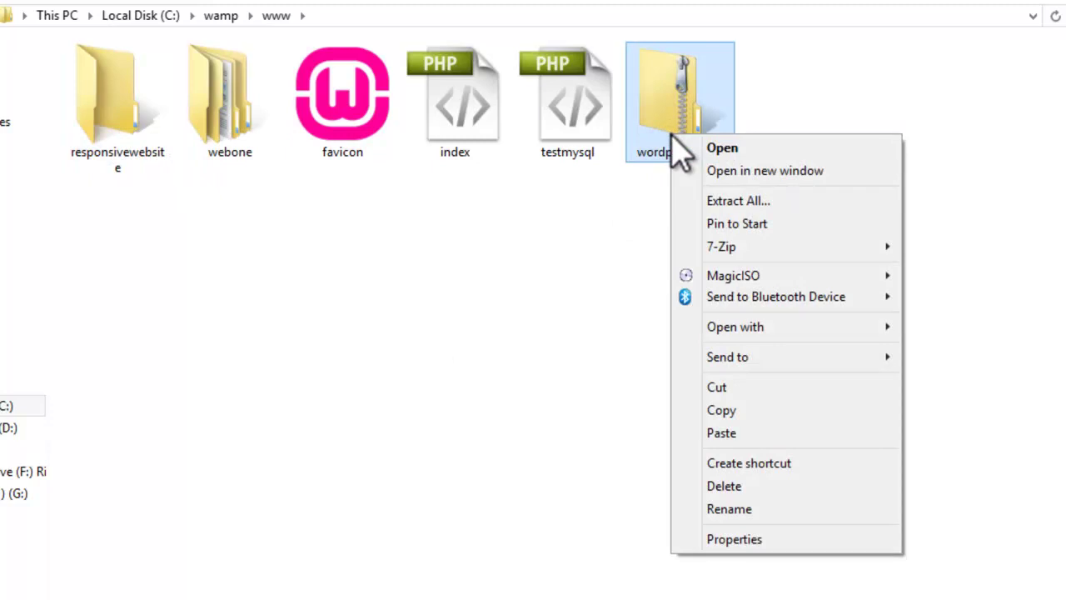
mouse_move(743, 254)
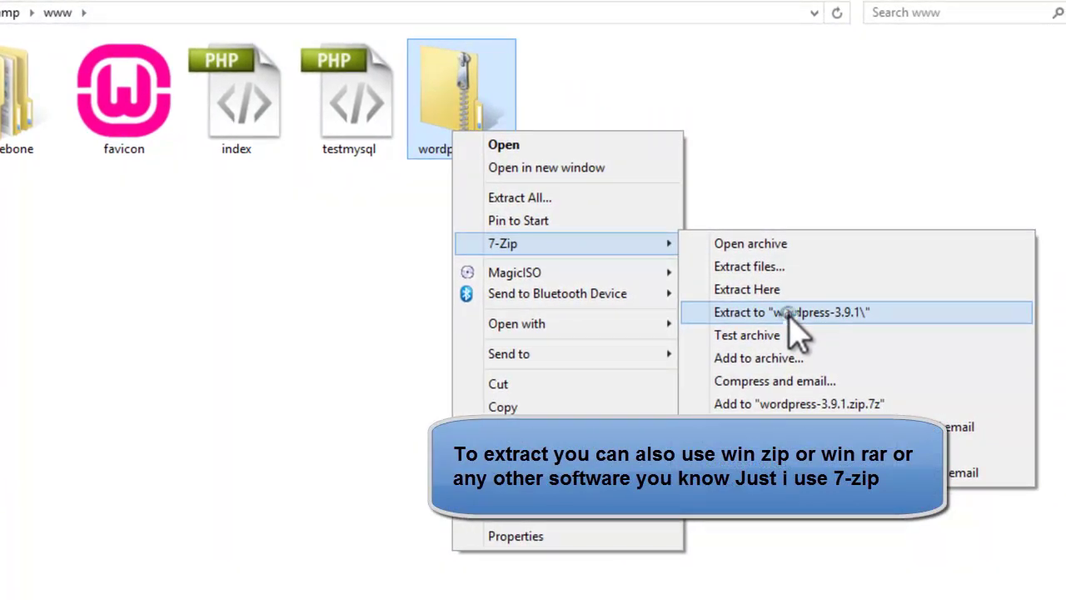
left_click(791, 324)
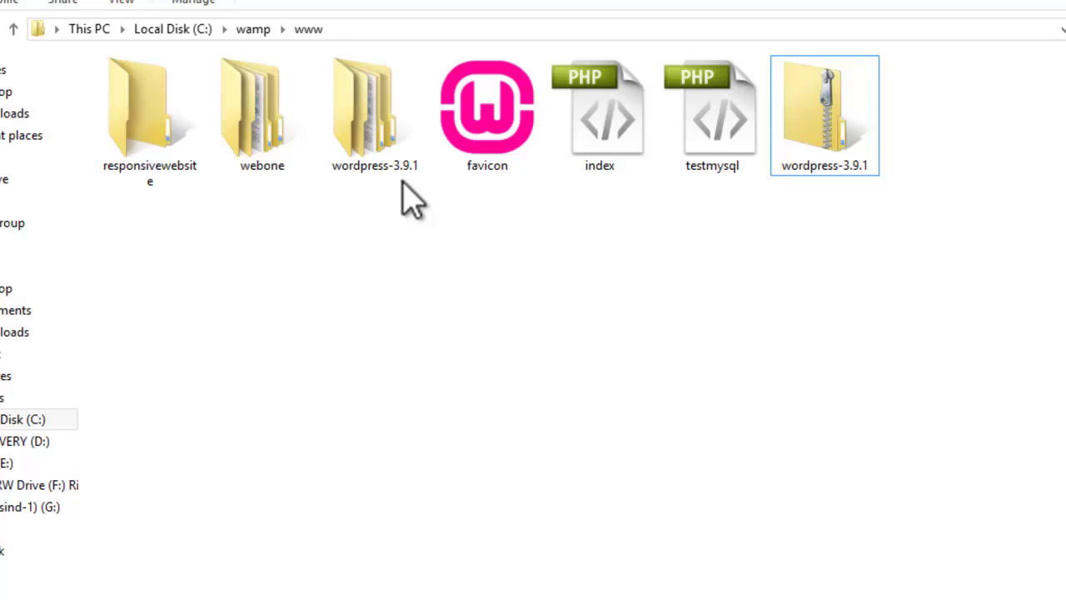
Step: Open the extracted wordpress subfolder and select all its files and folders
double_click(377, 129)
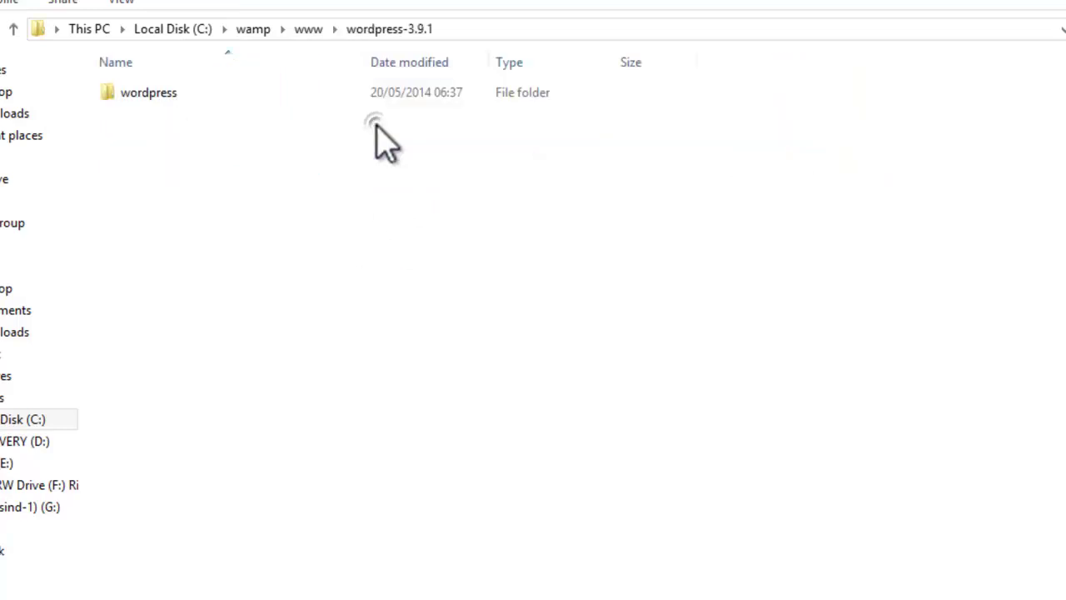
double_click(182, 93)
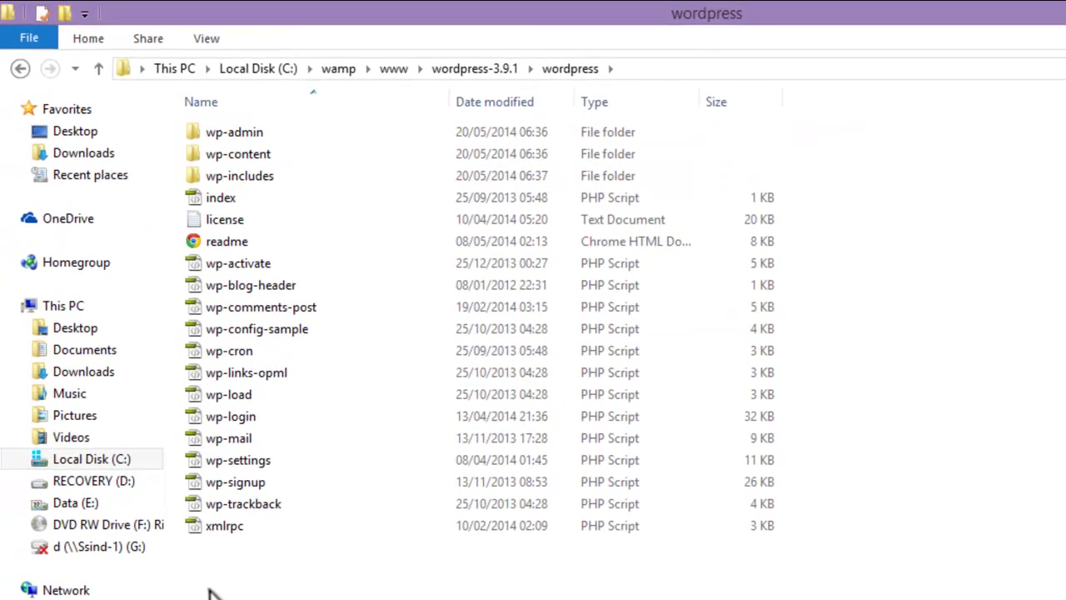
left_click_drag(209, 589, 858, 104)
right_click(498, 221)
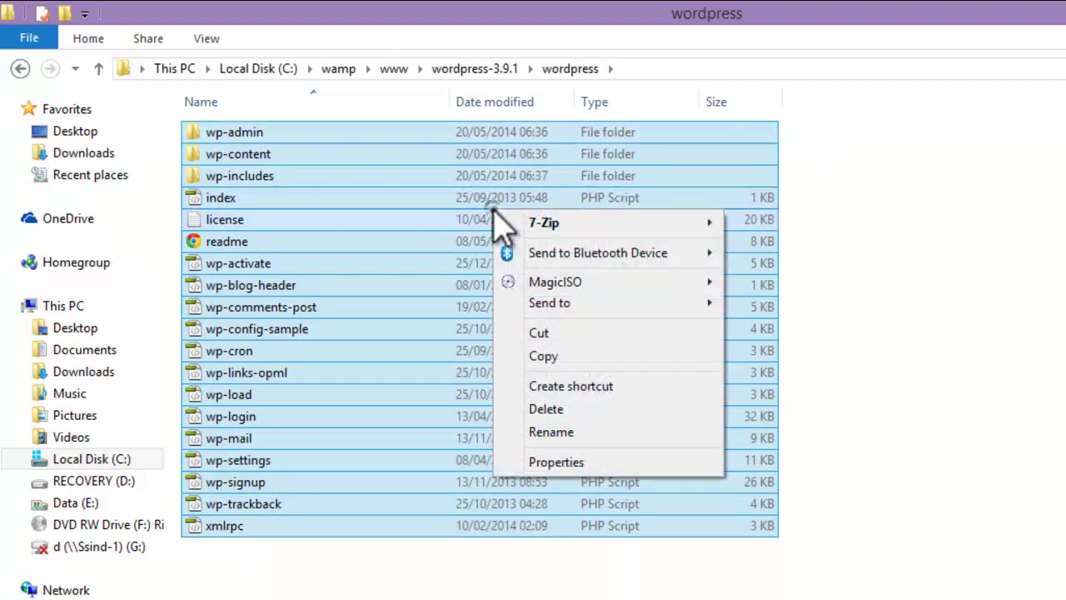
left_click(539, 358)
left_click(20, 70)
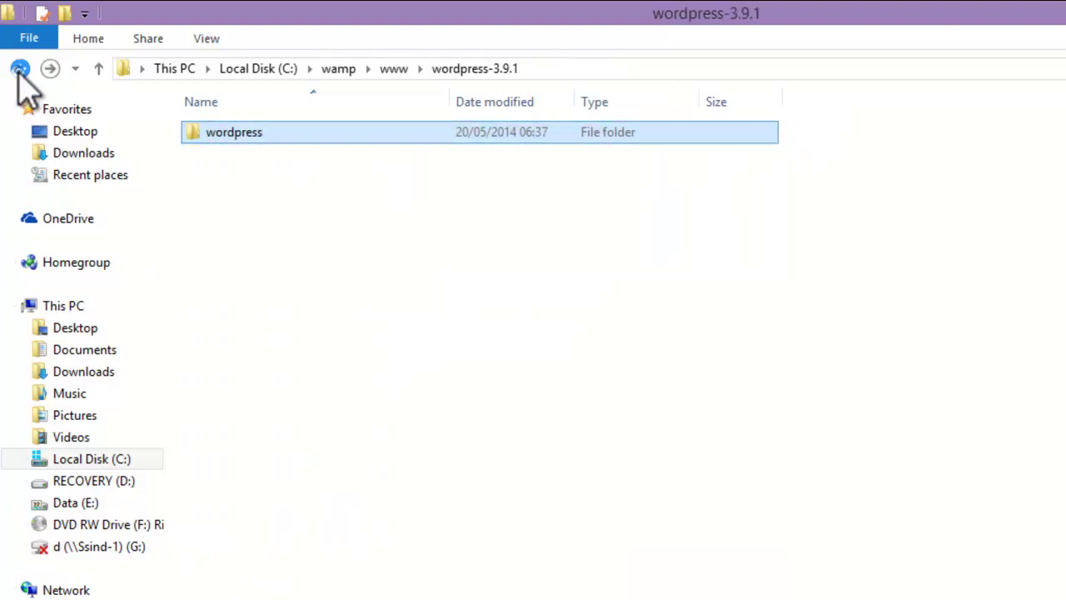
left_click(20, 70)
double_click(216, 142)
right_click(214, 153)
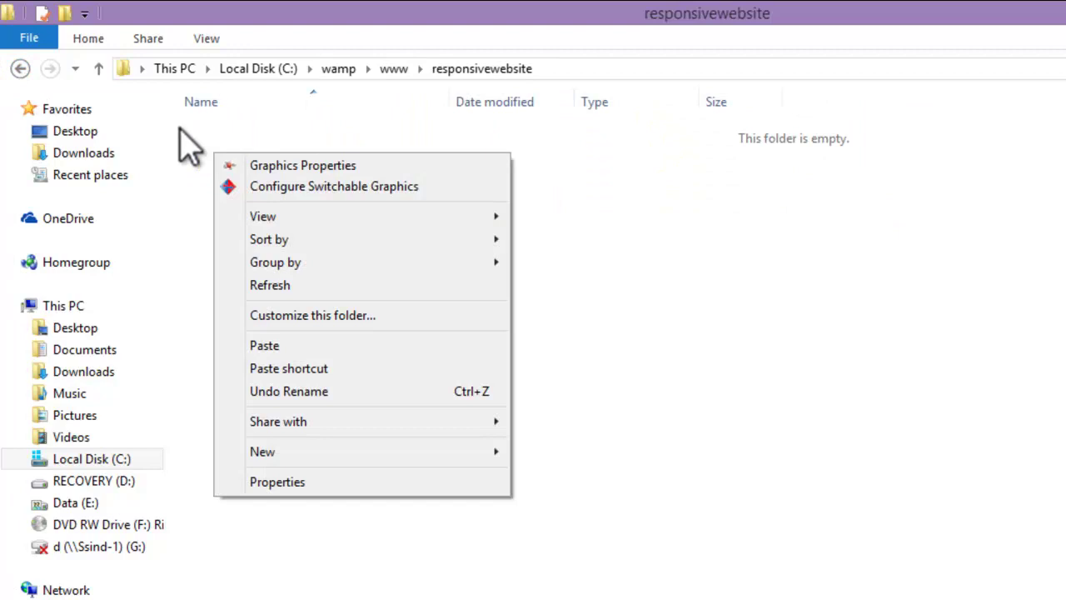
left_click(265, 345)
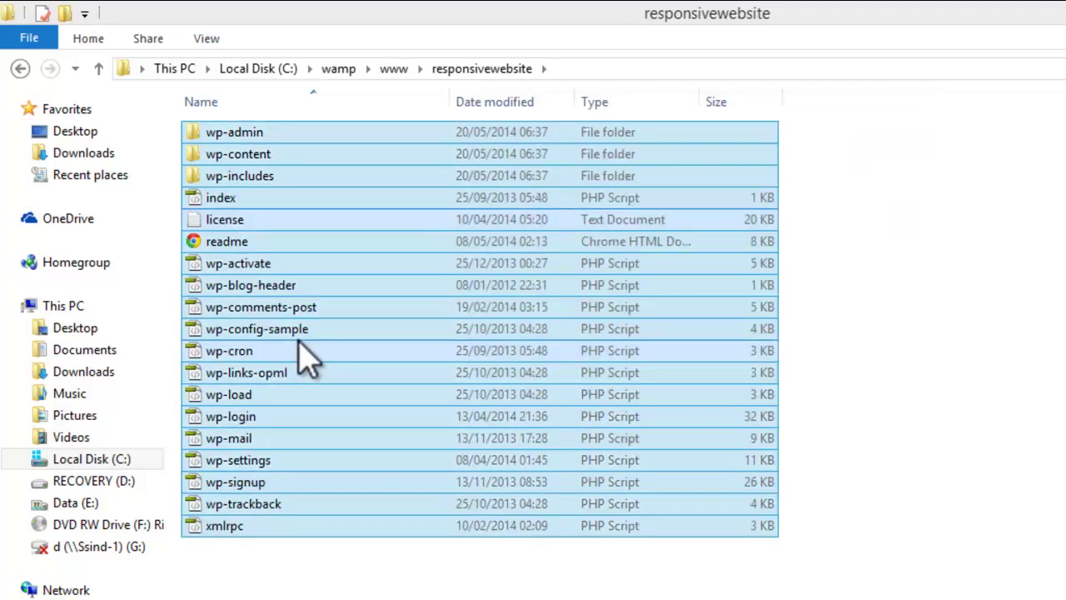
left_click(461, 571)
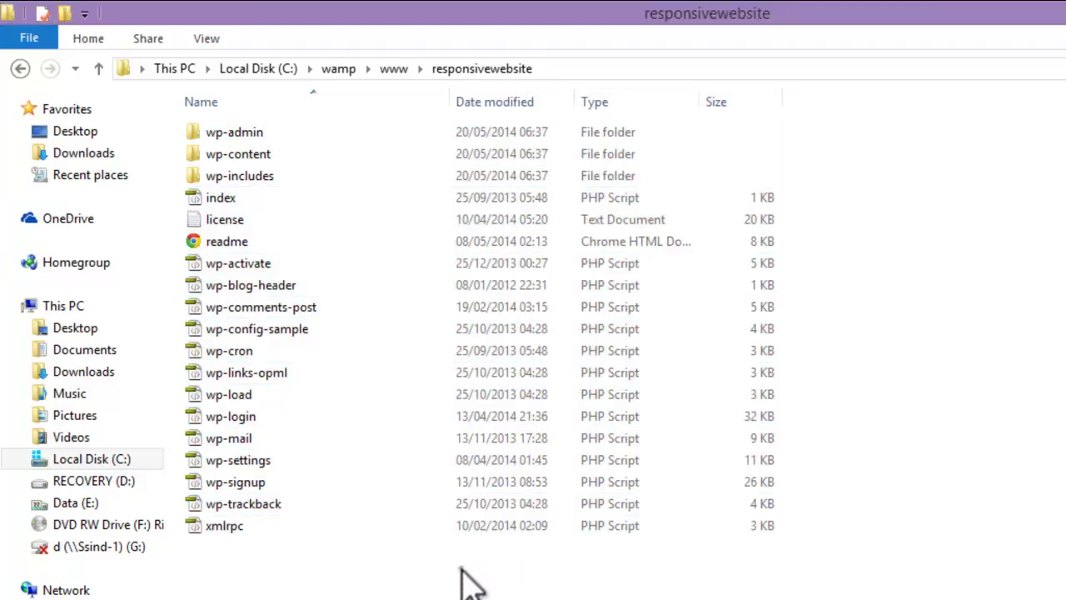
left_click(19, 68)
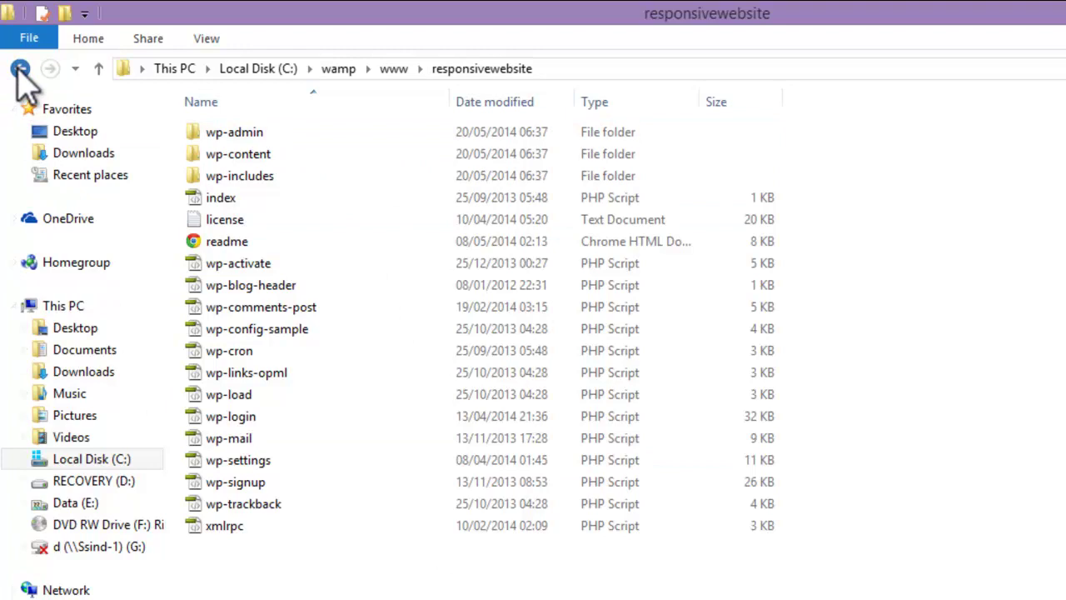
Step: Review the www folder contents, dismissing the New-item menu without creating anything
left_click(628, 454)
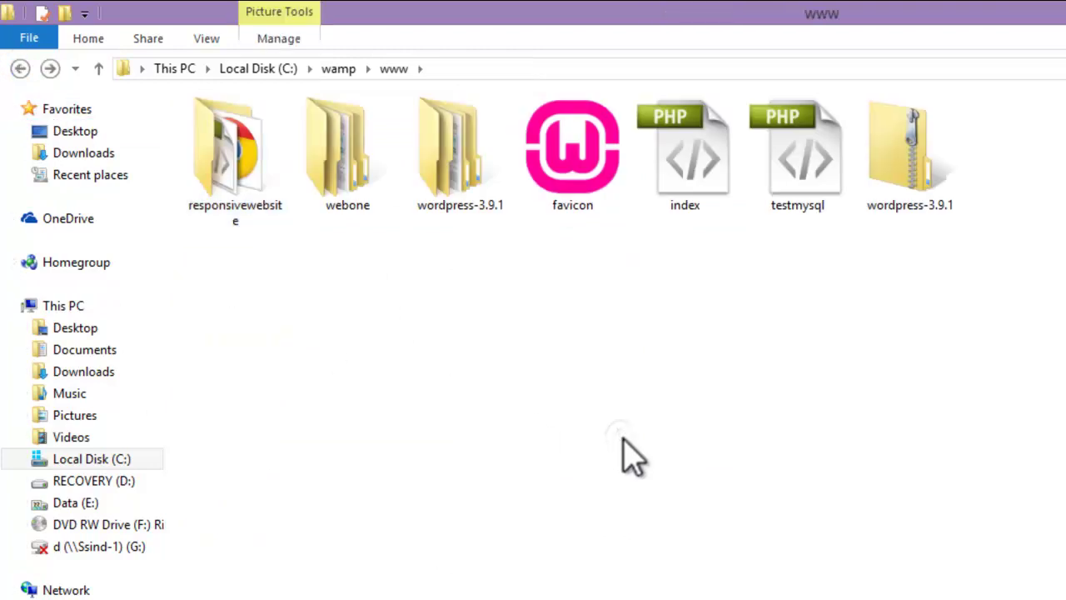
left_click(916, 190)
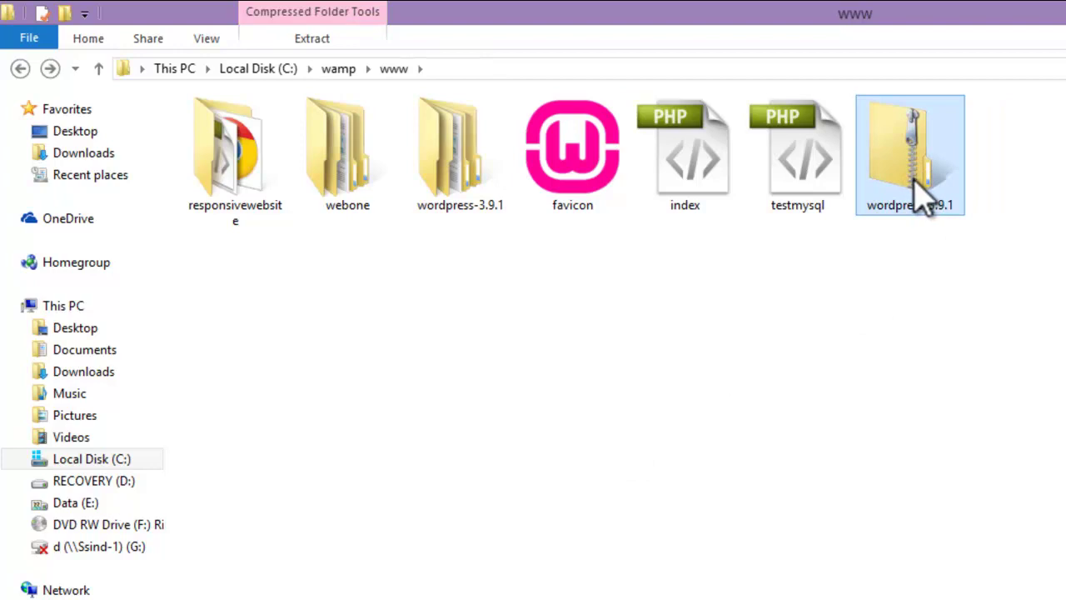
right_click(247, 294)
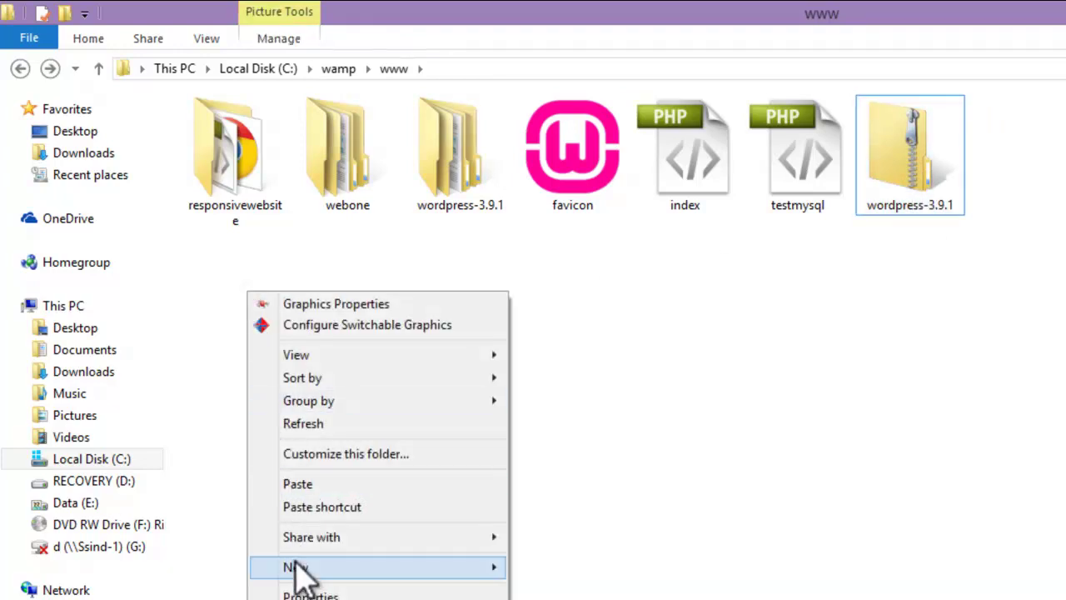
mouse_move(302, 566)
key("Escape")
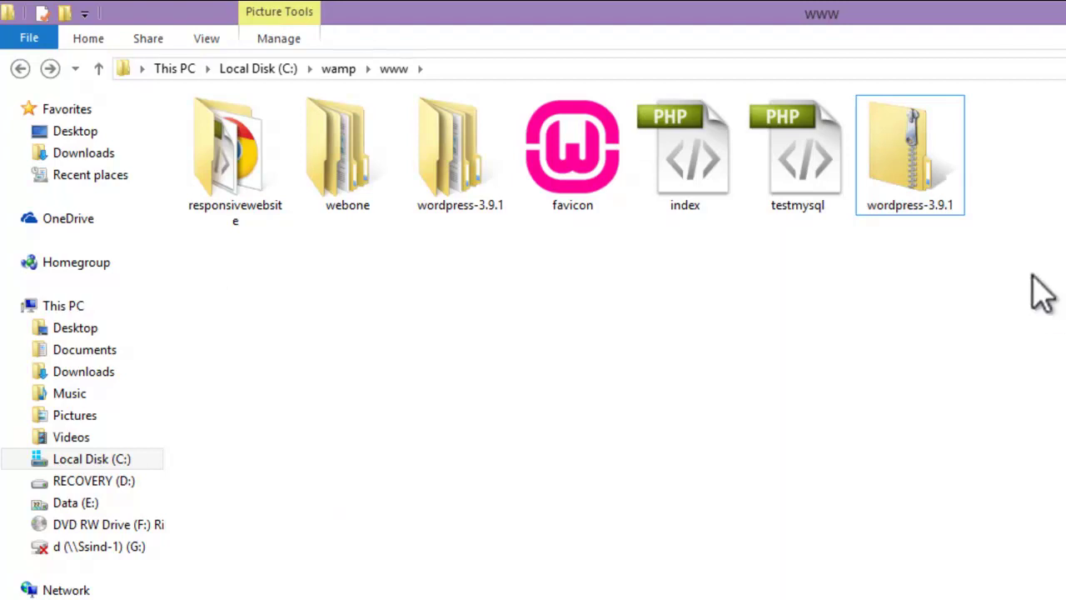
Step: Check the wordpress-3.9.1\wordpress folder, then return to www and view the localhost homepage
left_click(963, 177)
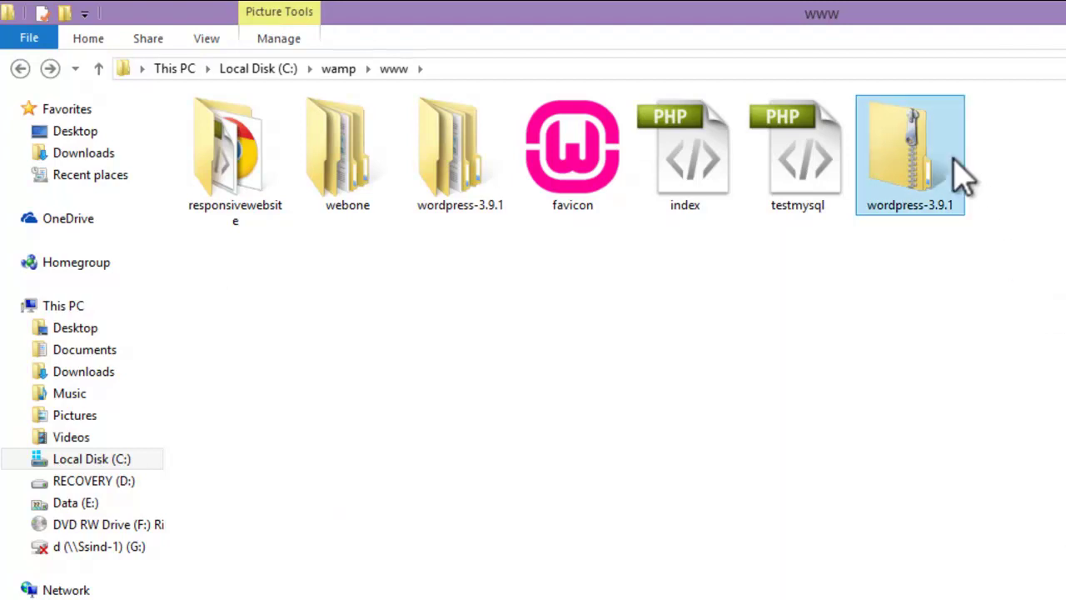
double_click(459, 175)
double_click(250, 135)
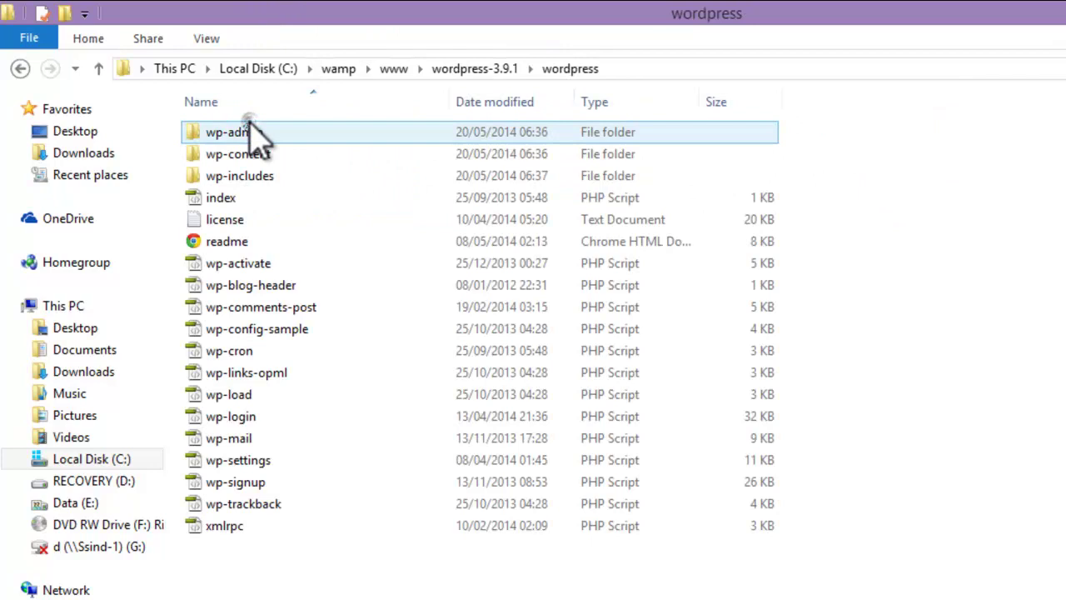
left_click(20, 68)
left_click(20, 68)
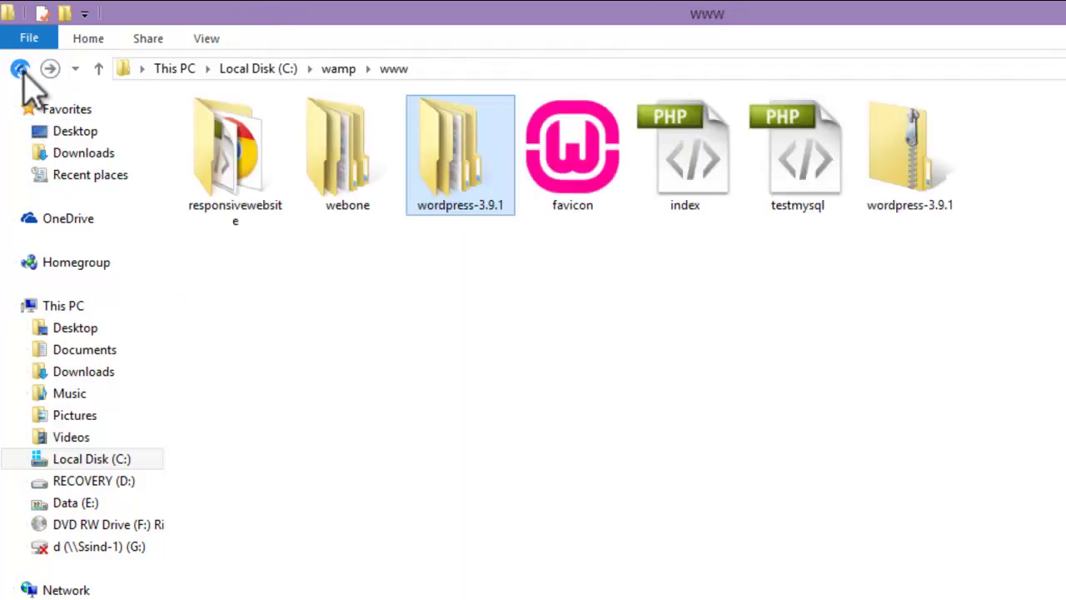
left_click(608, 408)
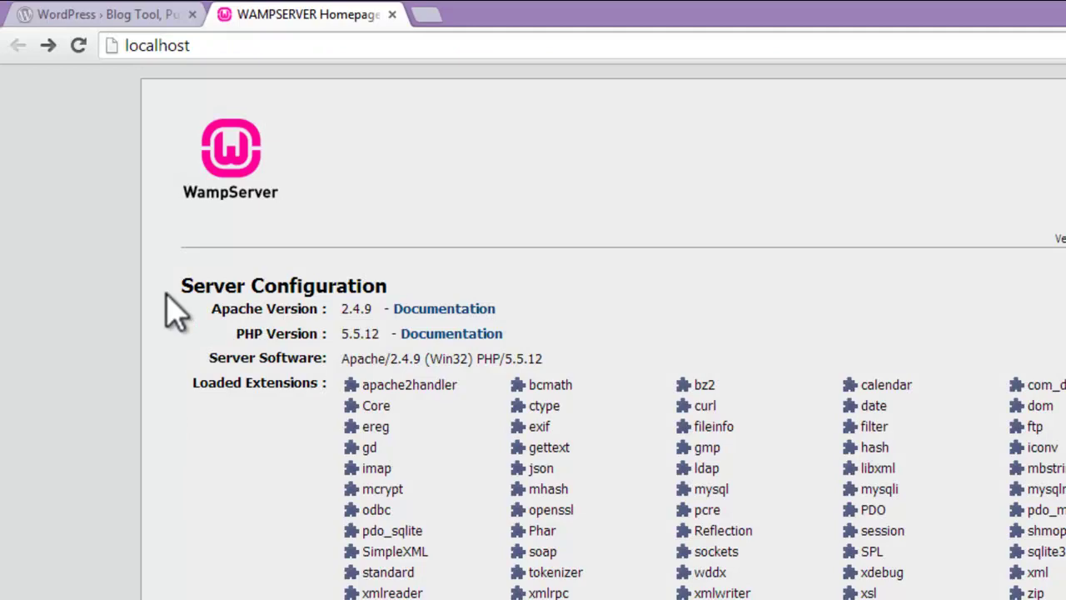
scroll(175, 313, "down", 3)
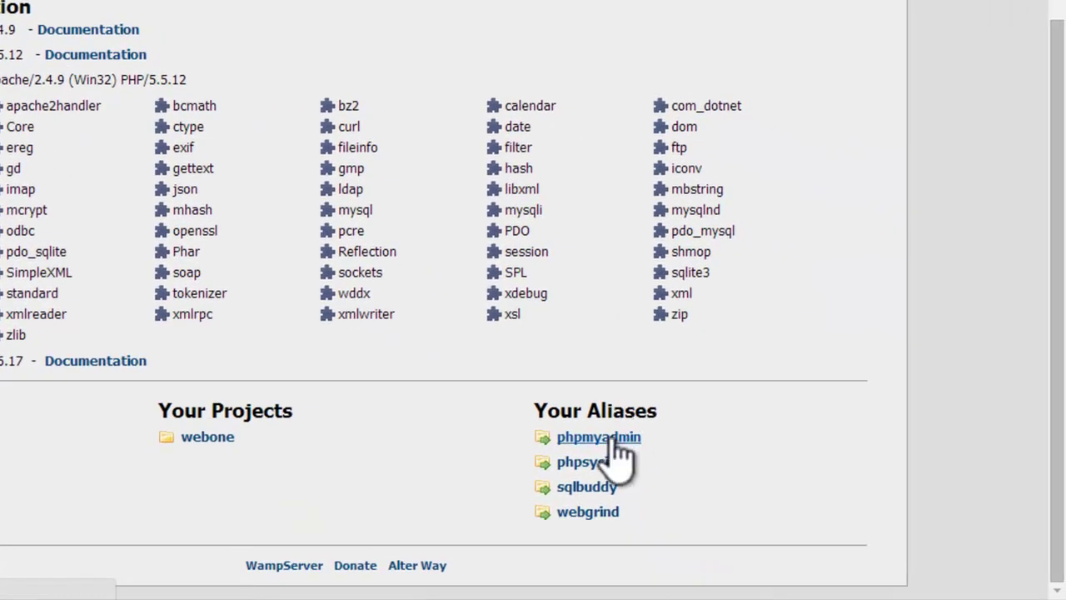
Step: Open phpMyAdmin from the WampServer menu and create a database named responsive
left_click(783, 573)
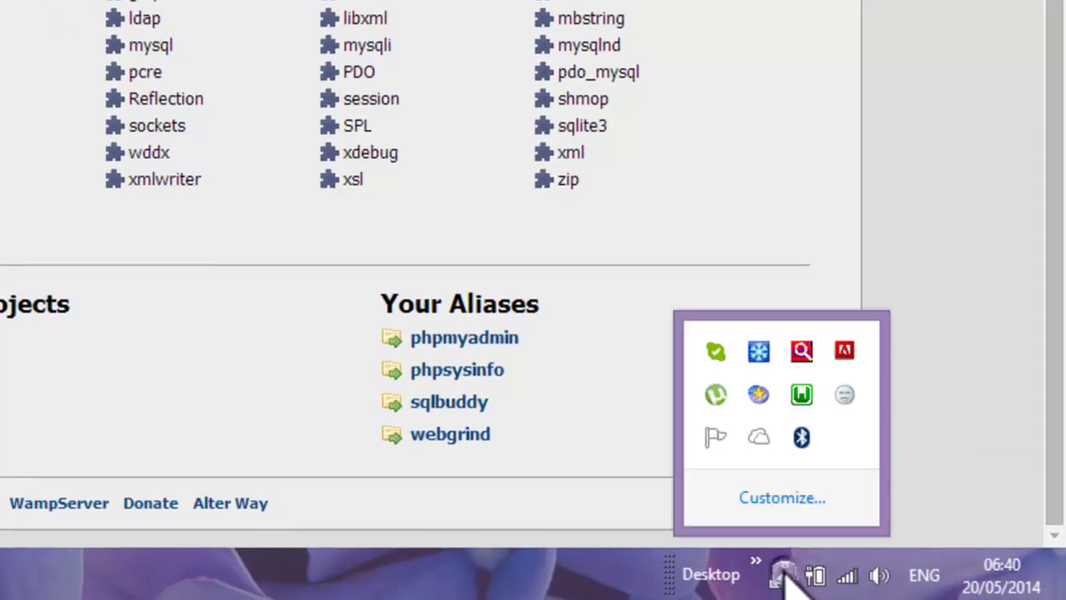
left_click(801, 395)
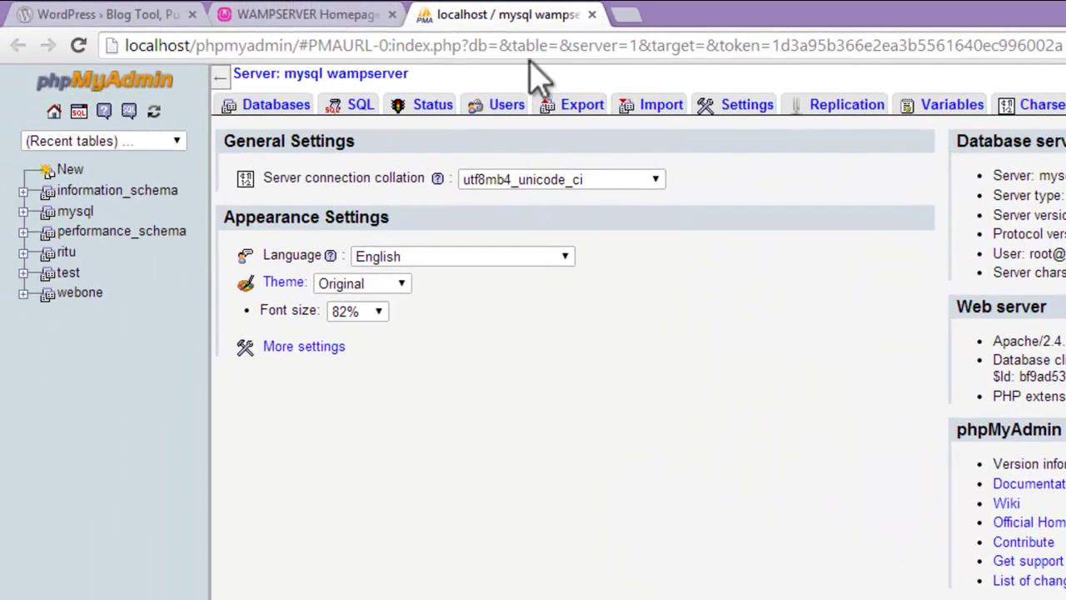
left_click(269, 108)
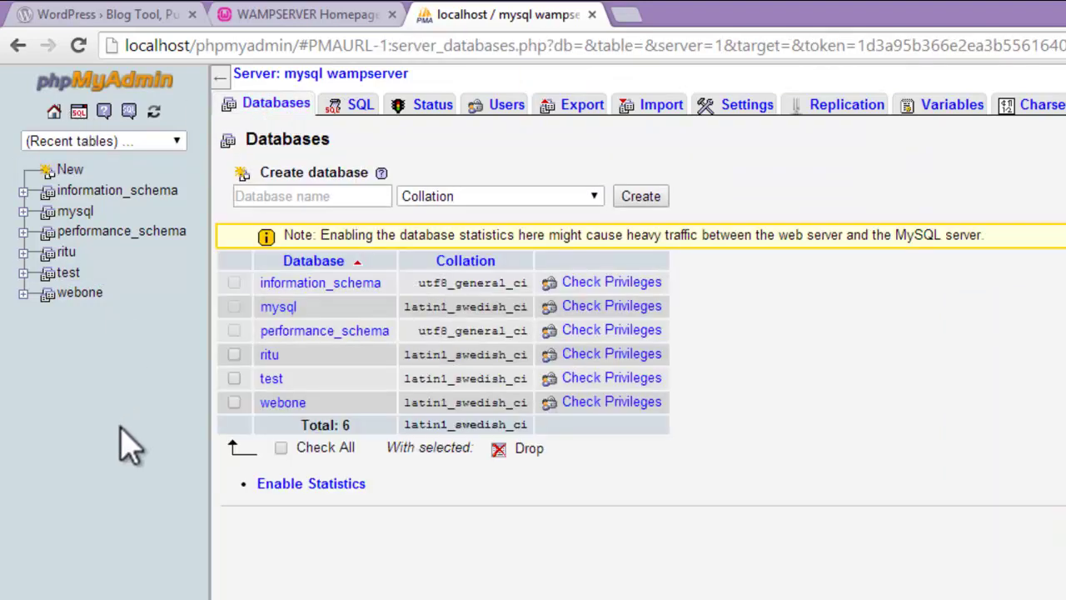
left_click(318, 197)
type("responsive")
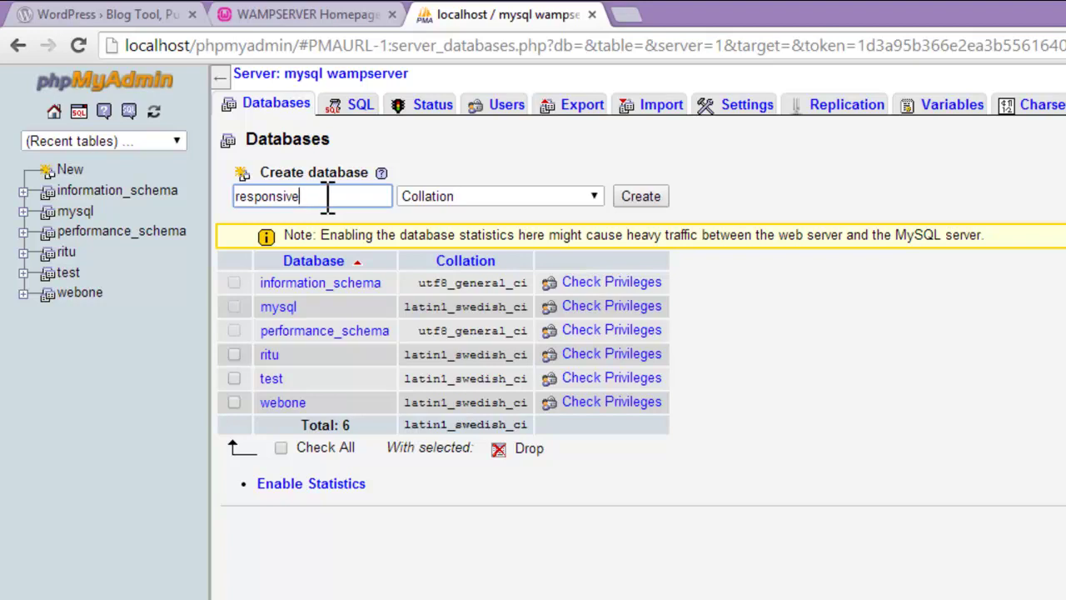
left_click(659, 199)
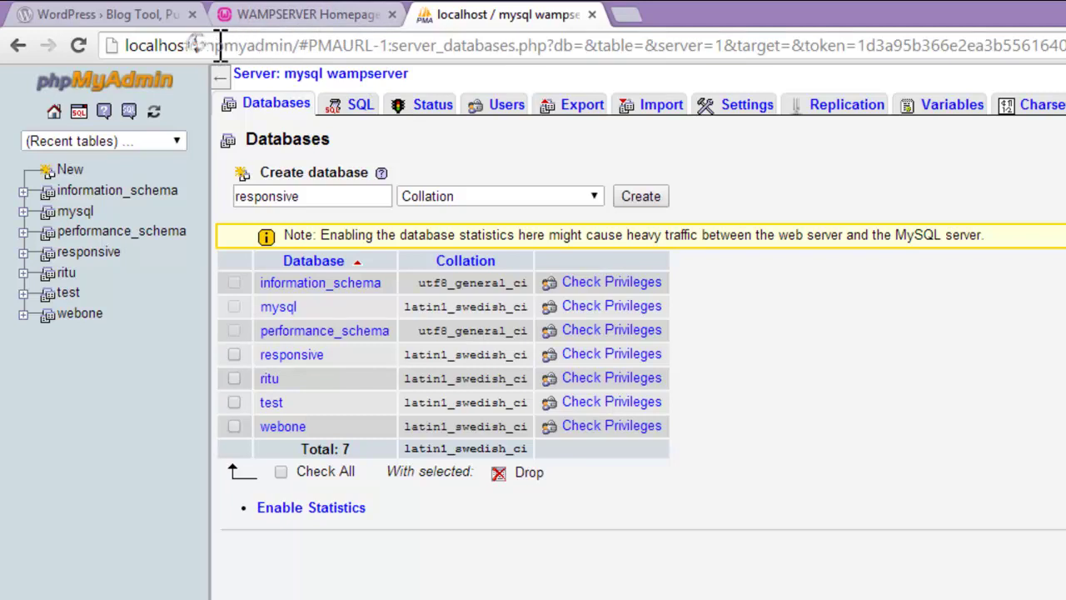
left_click_drag(196, 45, 1061, 46)
Step: Load localhost/responsivewebsite in Chrome, where WordPress reports wp-config.php is missing
key("BackSpace")
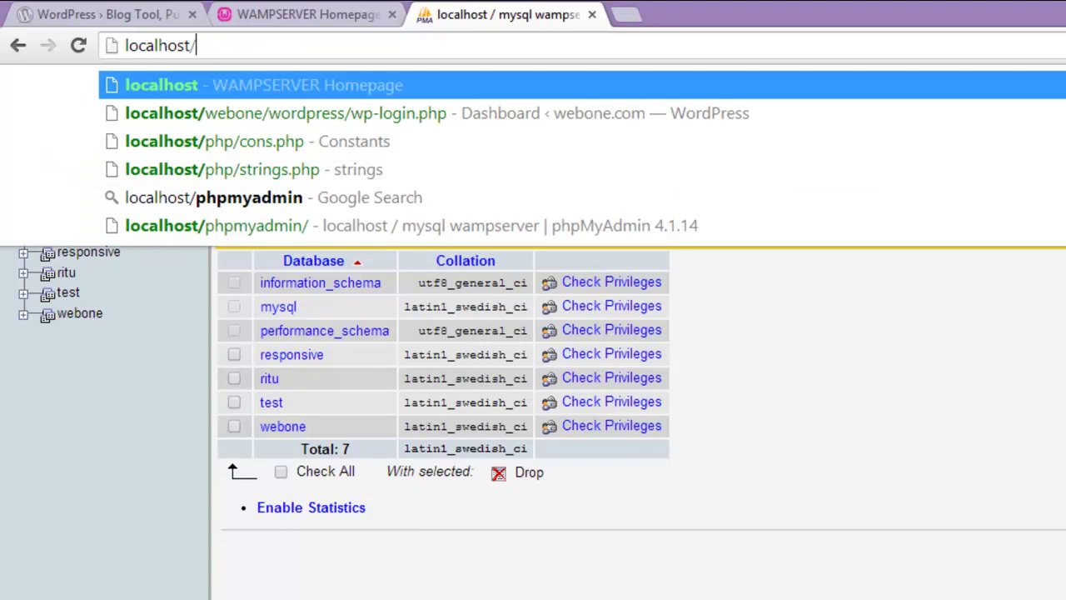
type("re")
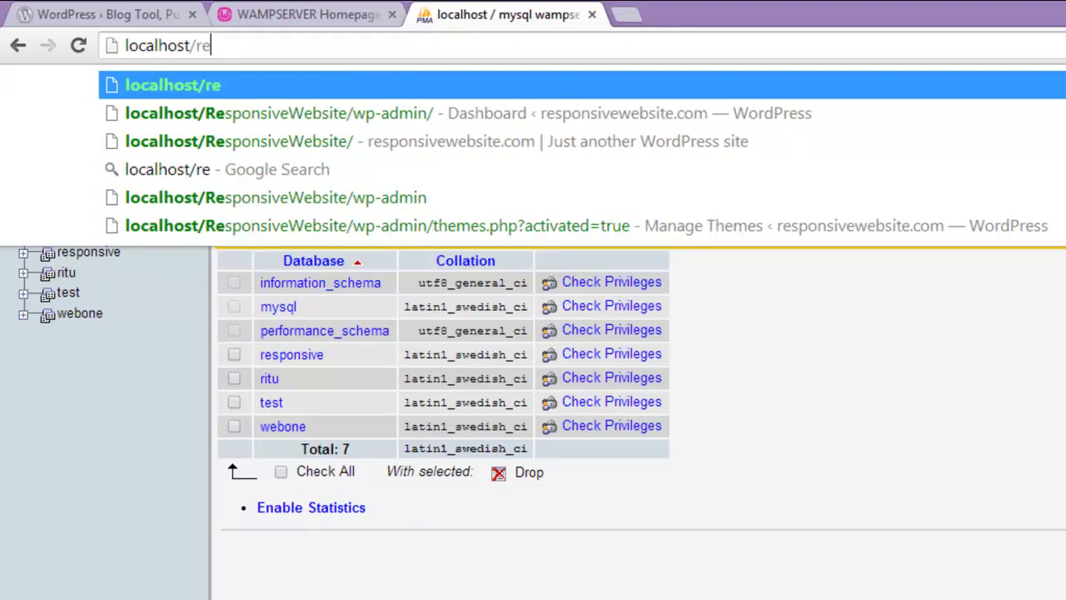
type("s")
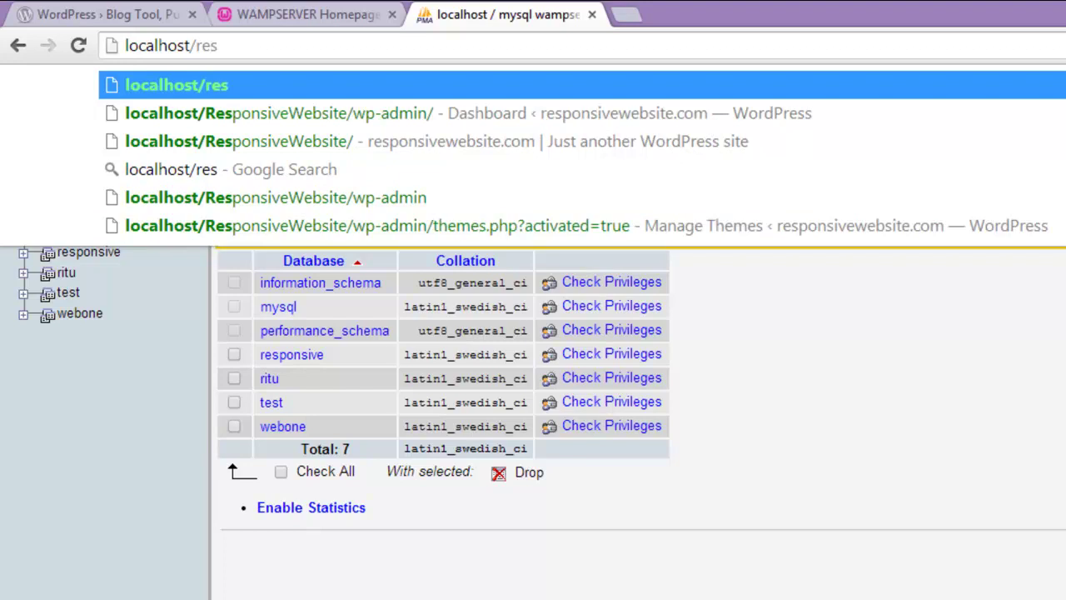
type("pons")
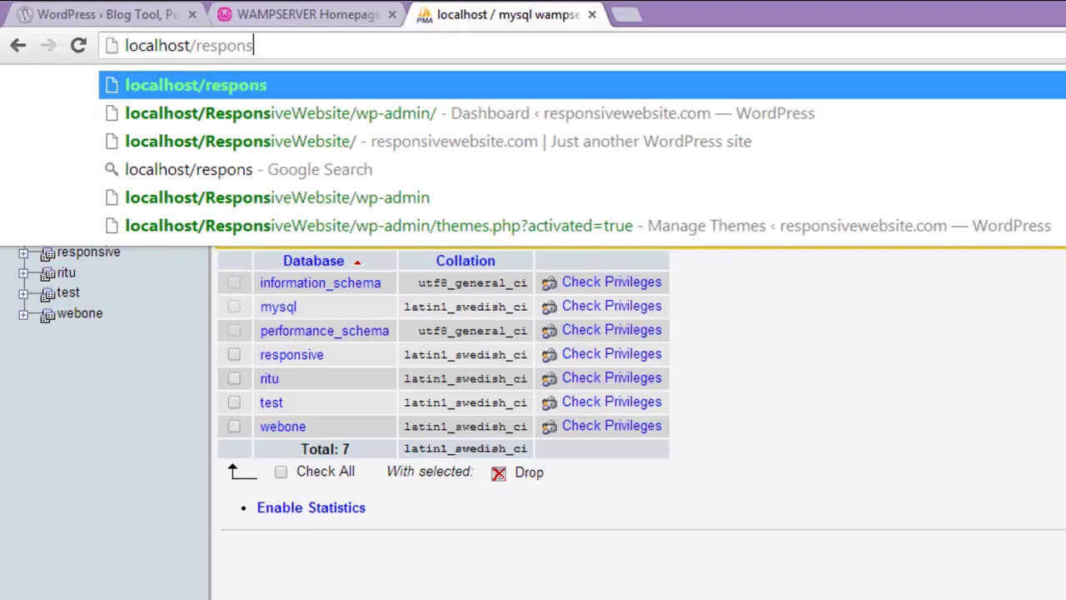
type("ive")
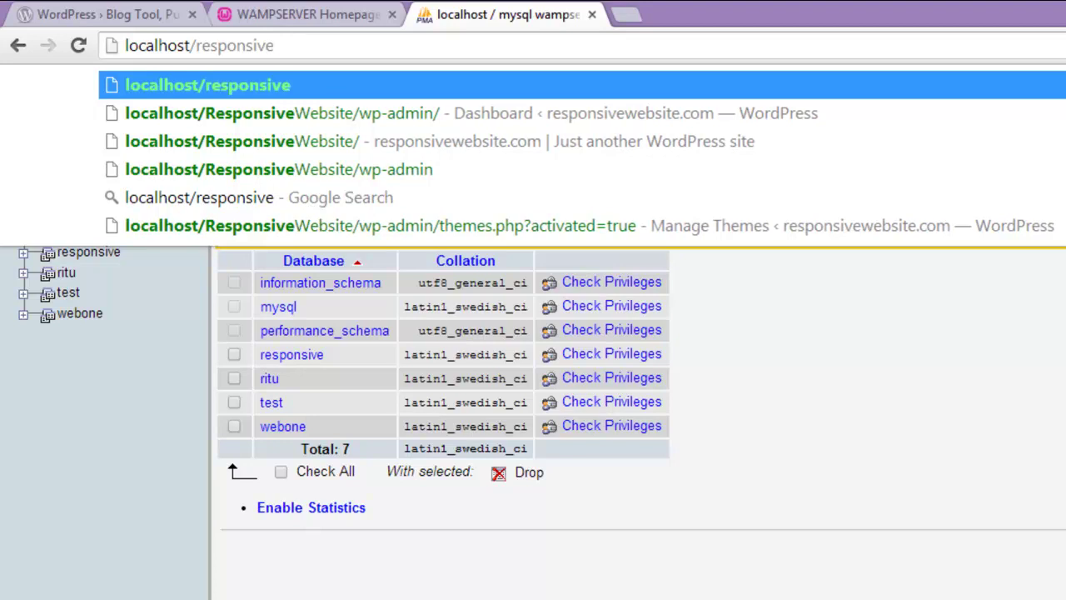
type("we")
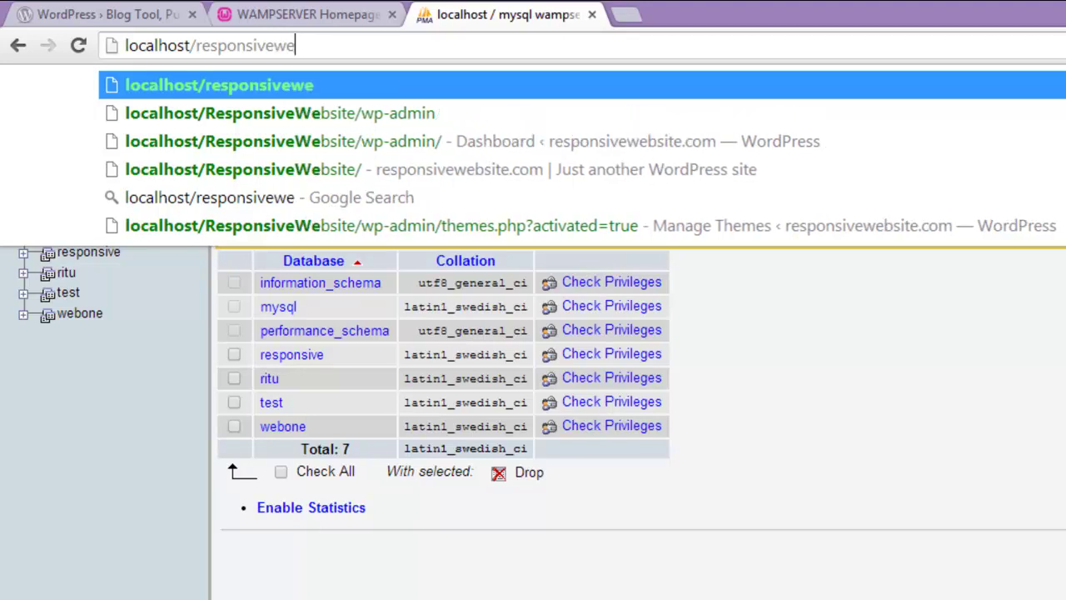
type("bsite")
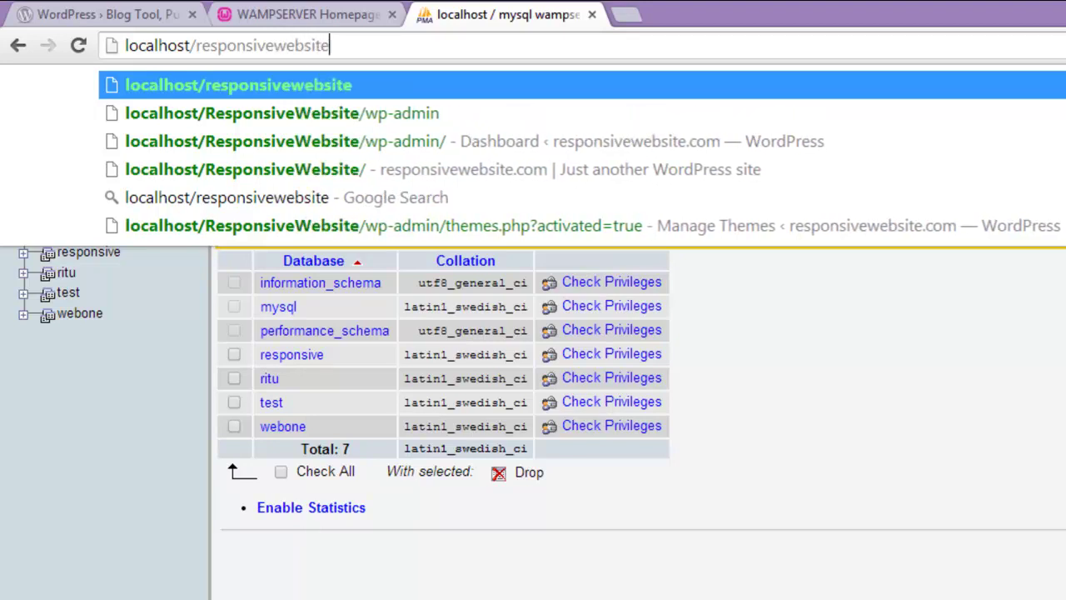
key("Return")
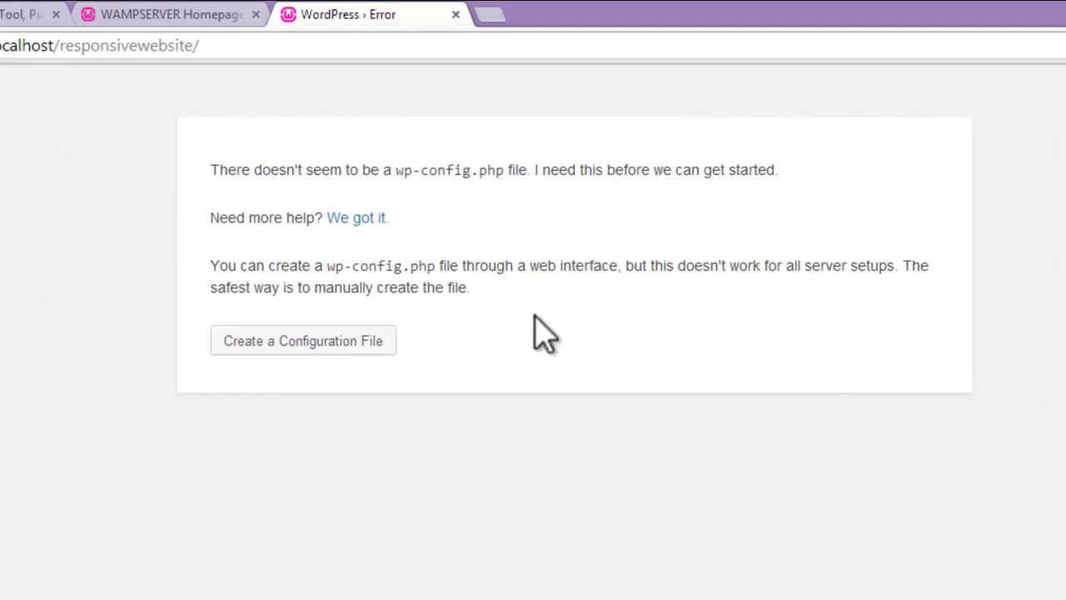
Step: Start creating wp-config.php and reach the database form, selecting the default Database Name 'wordpress'
left_click(338, 344)
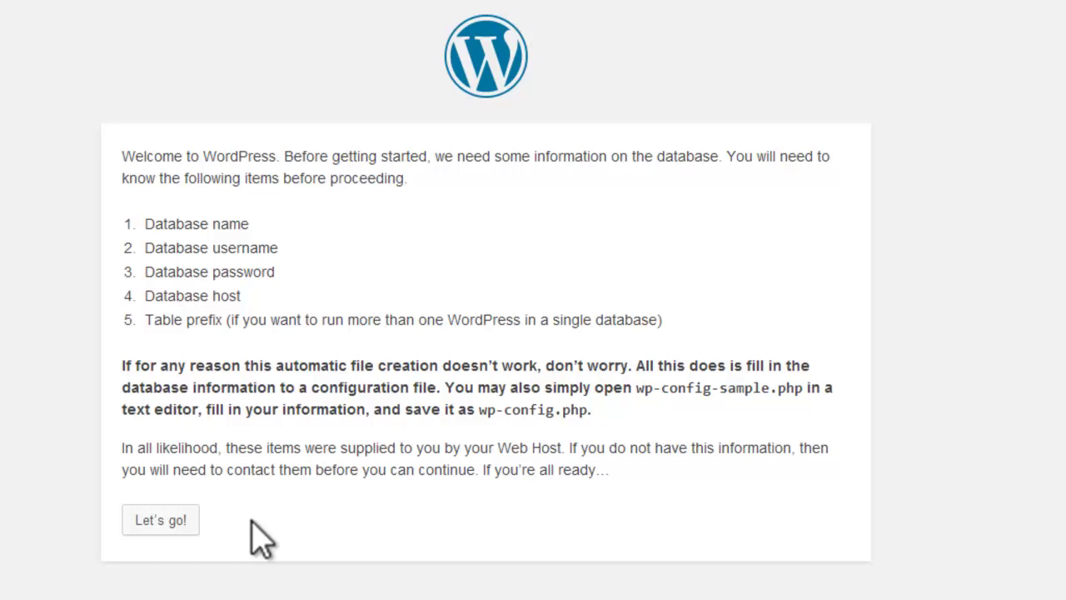
left_click(183, 528)
left_click(421, 215)
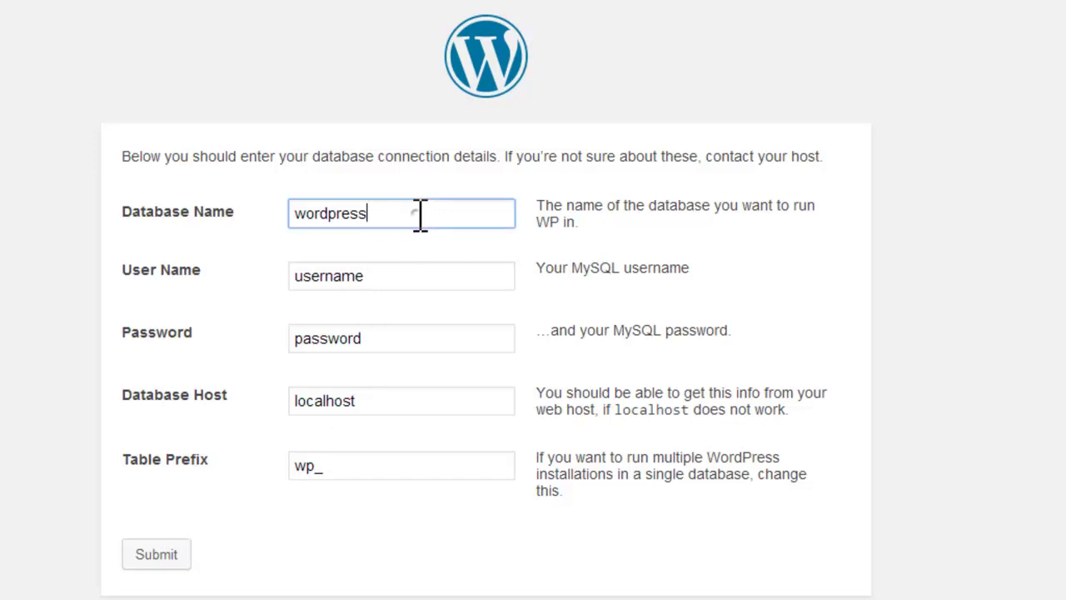
left_click_drag(380, 214, 292, 218)
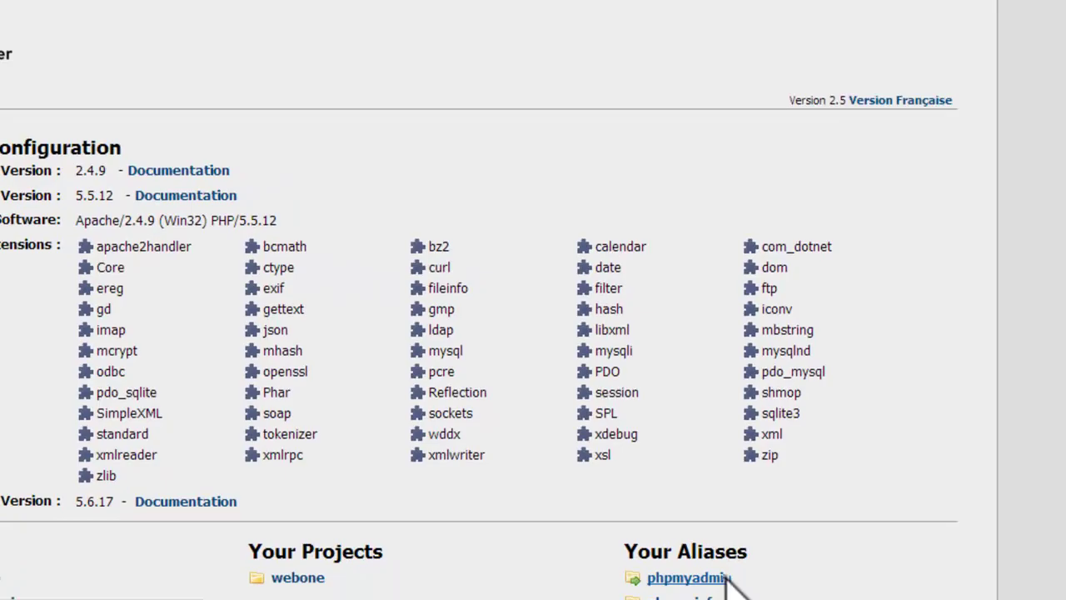
Step: Check phpMyAdmin's Databases list for the responsive database, then switch back to the setup form
left_click(668, 558)
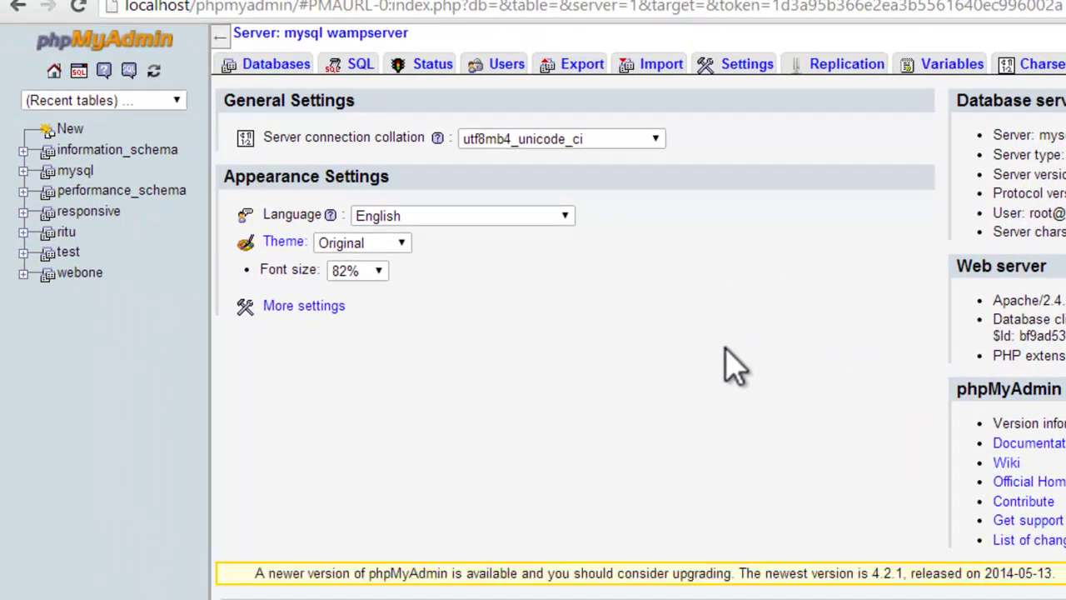
left_click(271, 67)
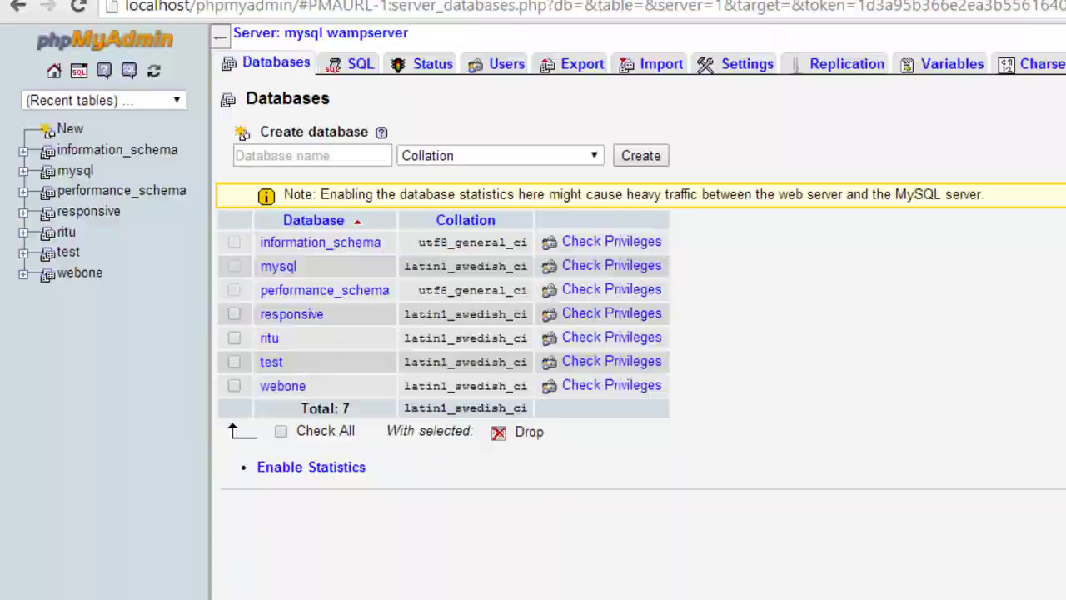
key("alt+Tab")
key("alt+Tab")
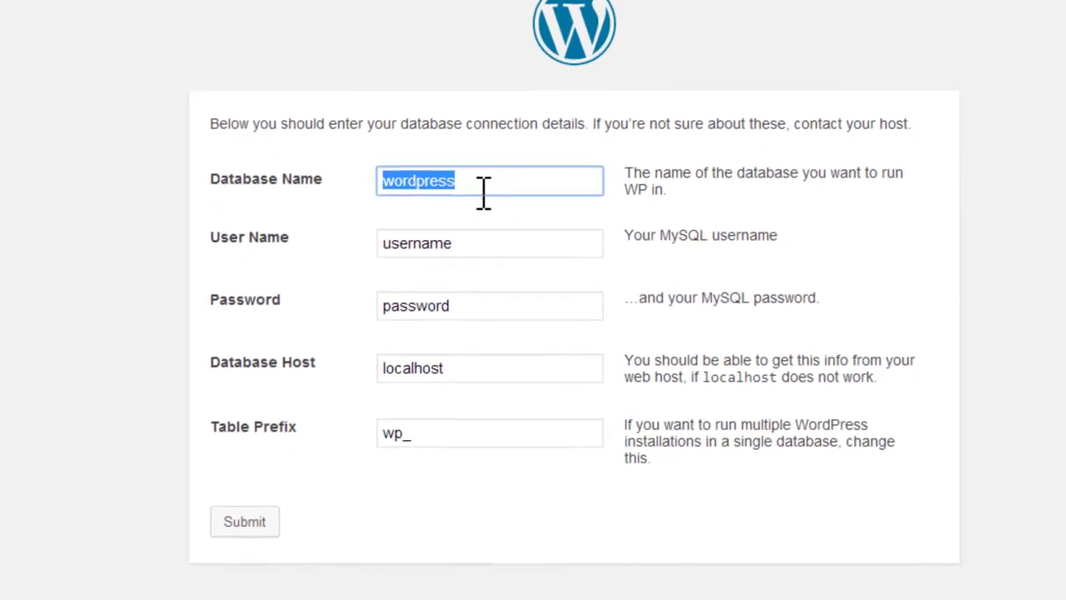
Step: Enter database name responsive, user name root and a blank password, keeping host localhost
type("re")
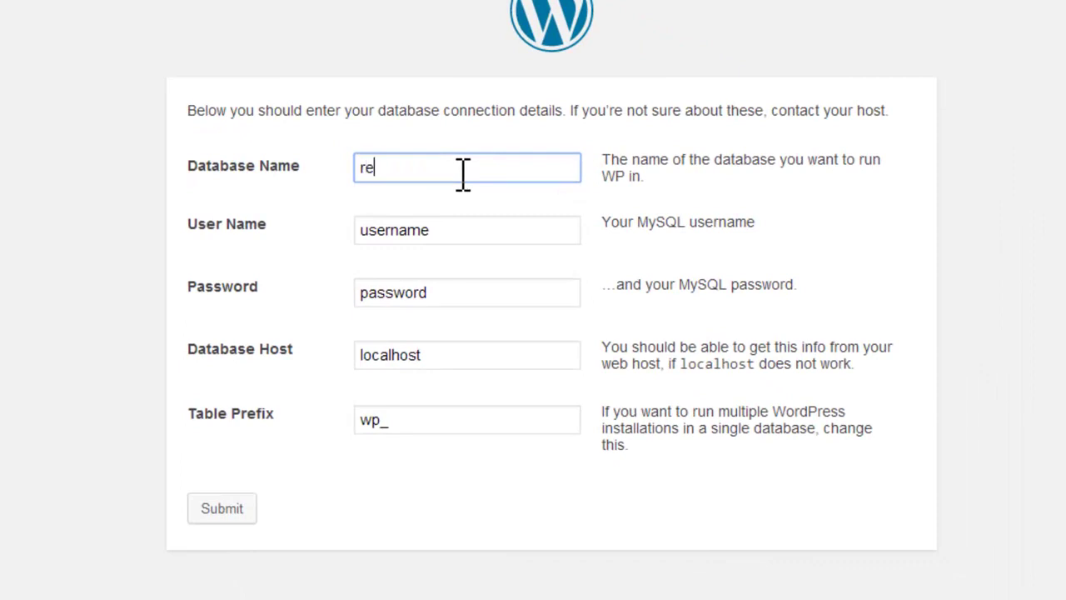
type("sponsive")
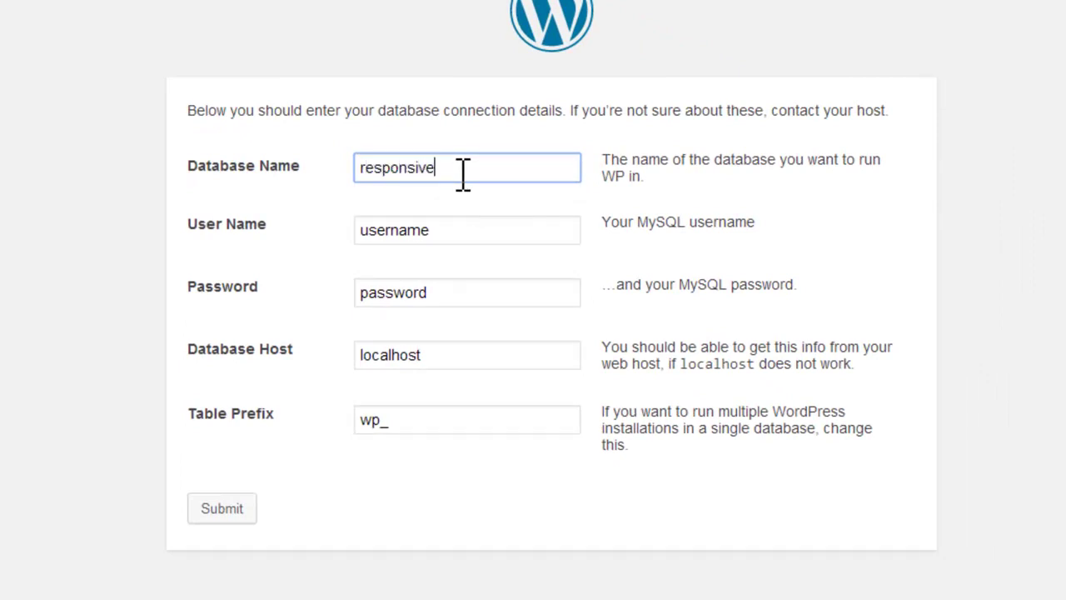
left_click_drag(474, 224, 347, 234)
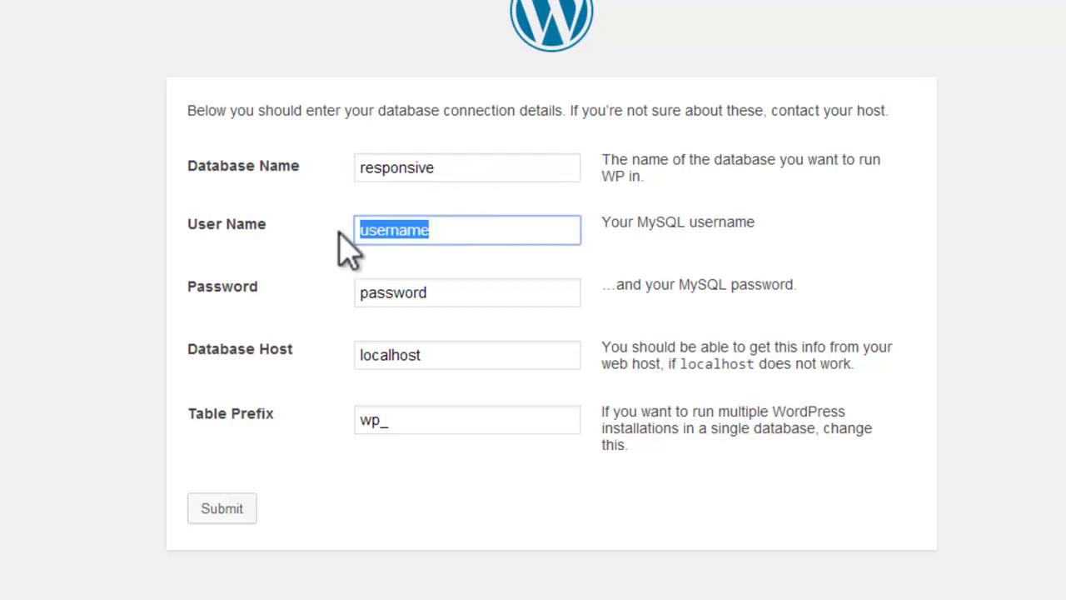
type("root")
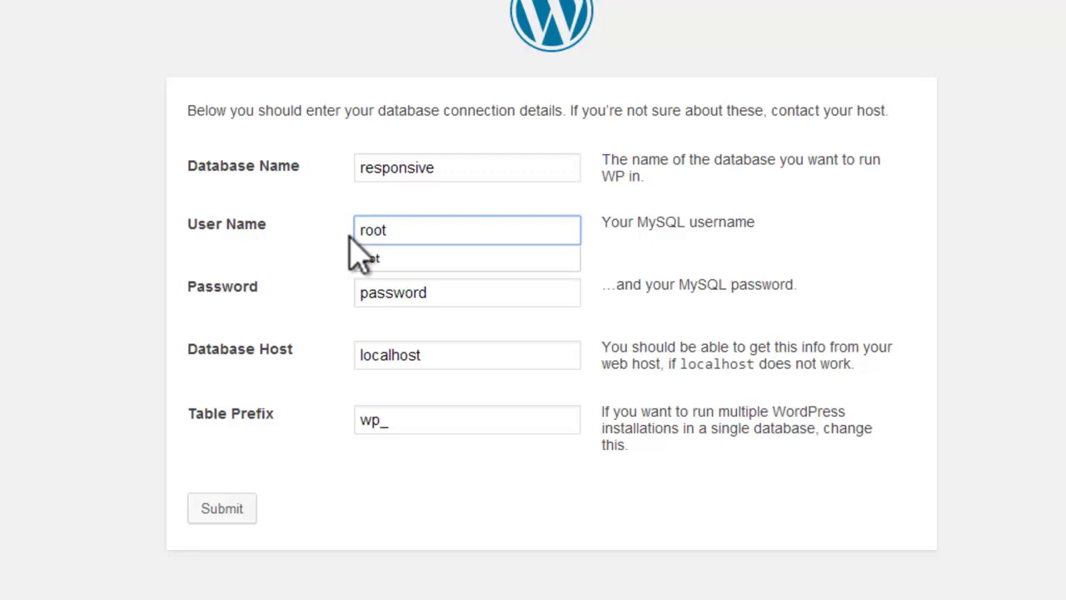
left_click_drag(480, 290, 329, 316)
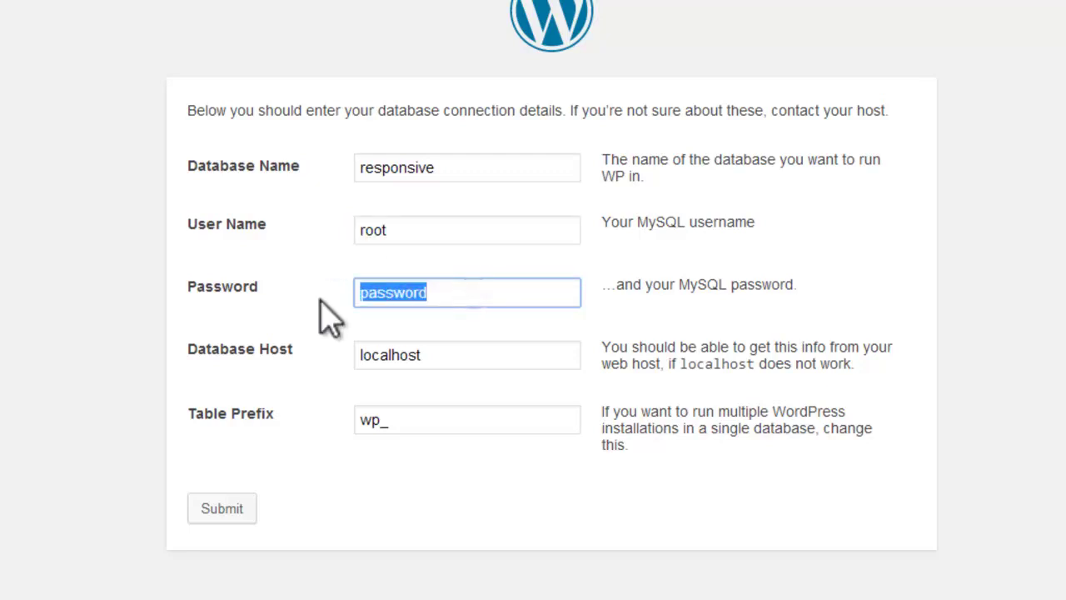
key("BackSpace")
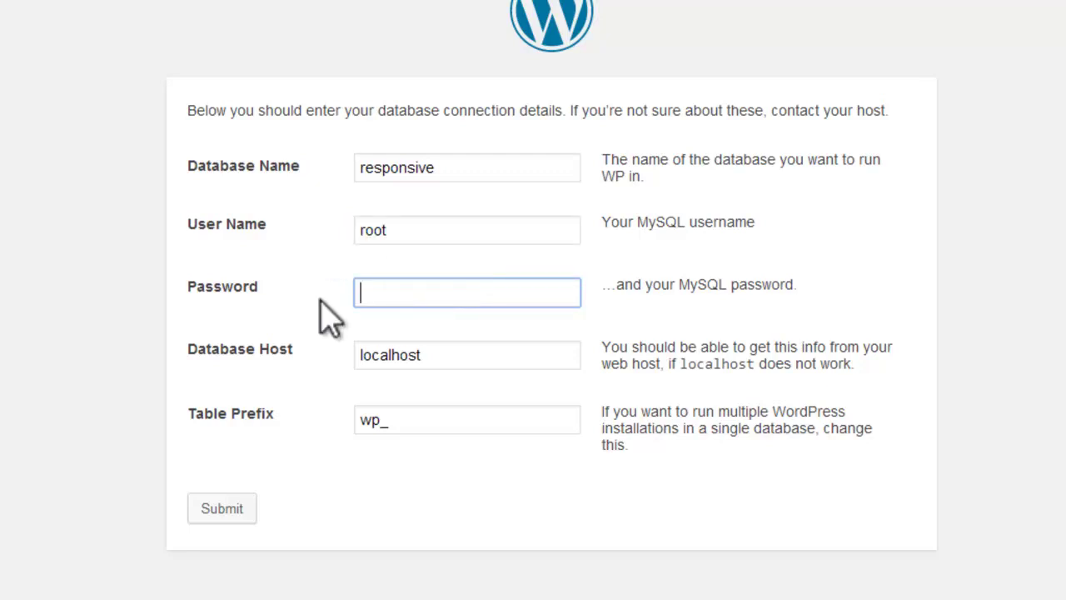
left_click(453, 357)
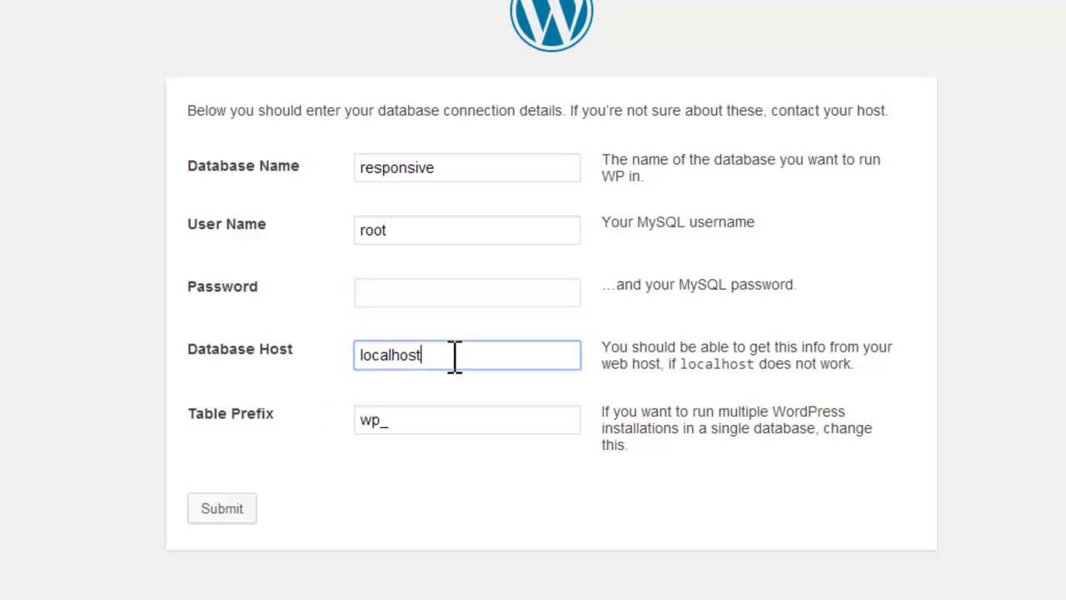
left_click_drag(452, 356, 355, 356)
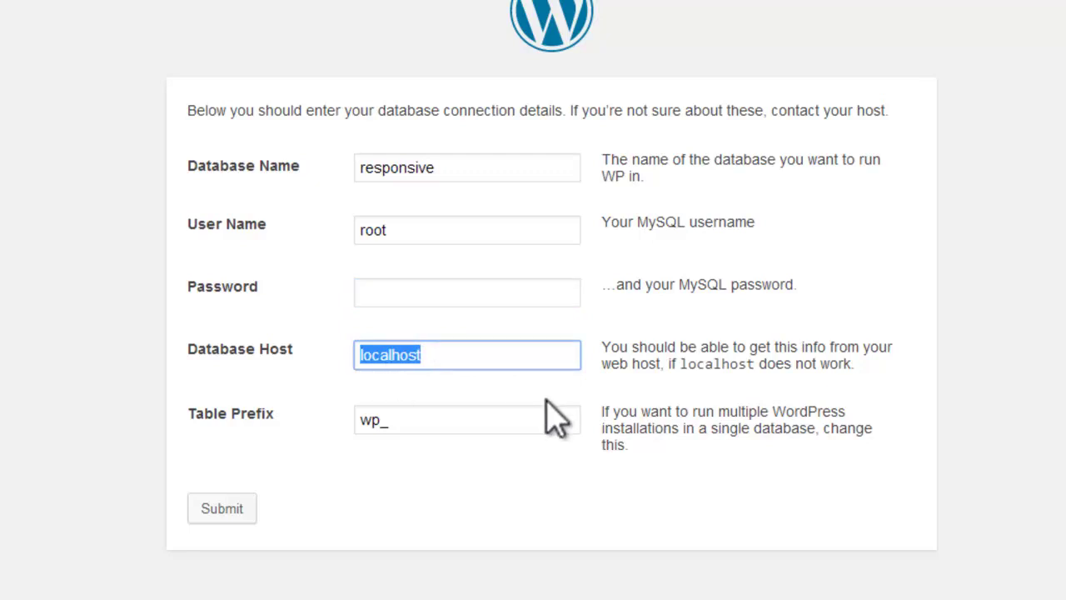
key("Down")
Step: Leave the table prefix as wp_ and highlight its multiple-installations help text
left_click(442, 418)
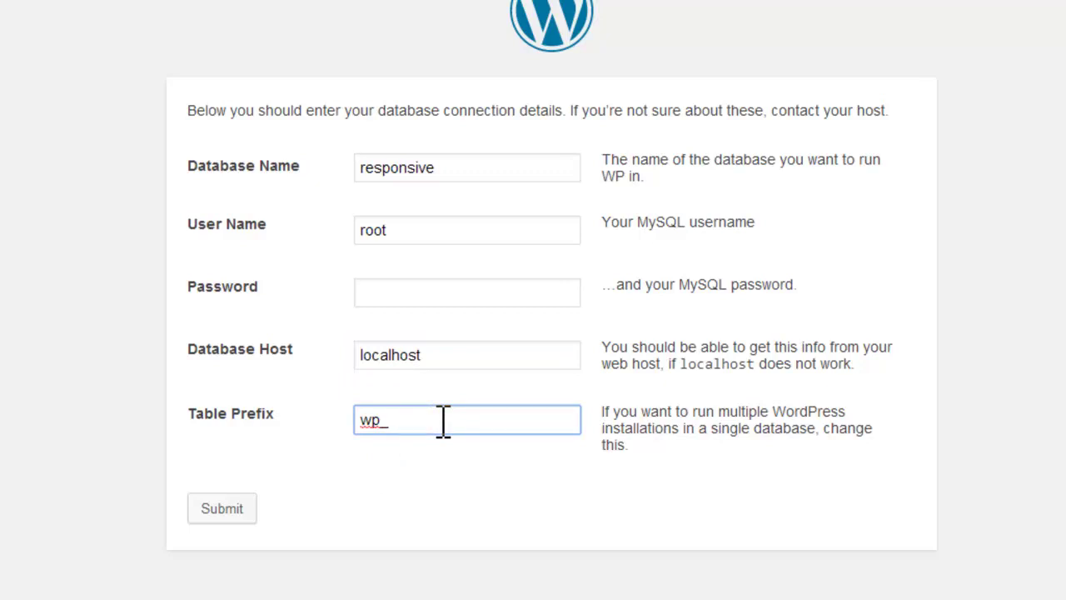
left_click(811, 476)
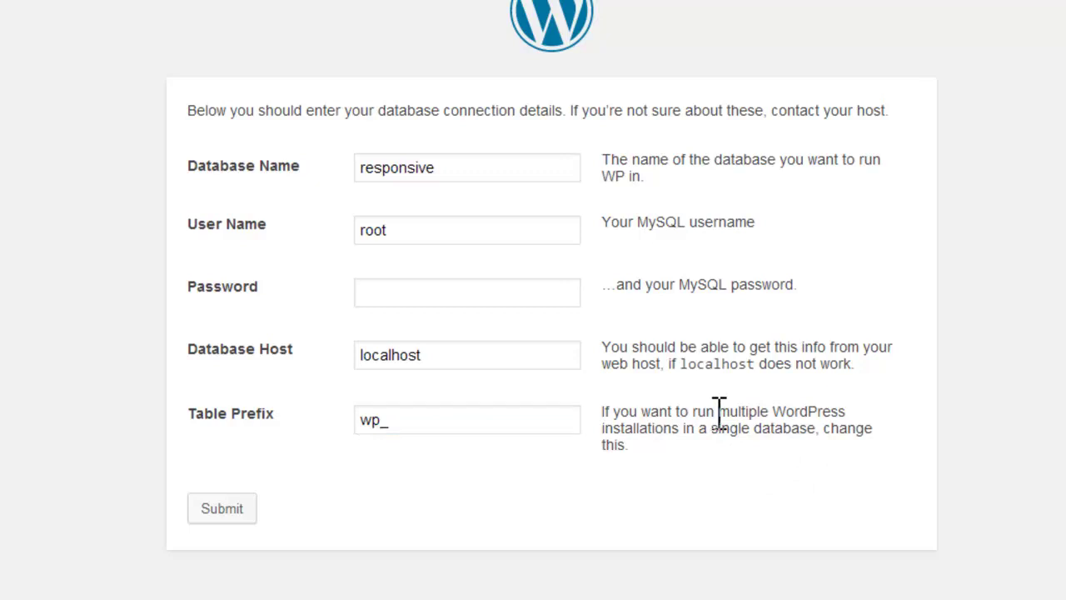
left_click_drag(718, 411, 846, 410)
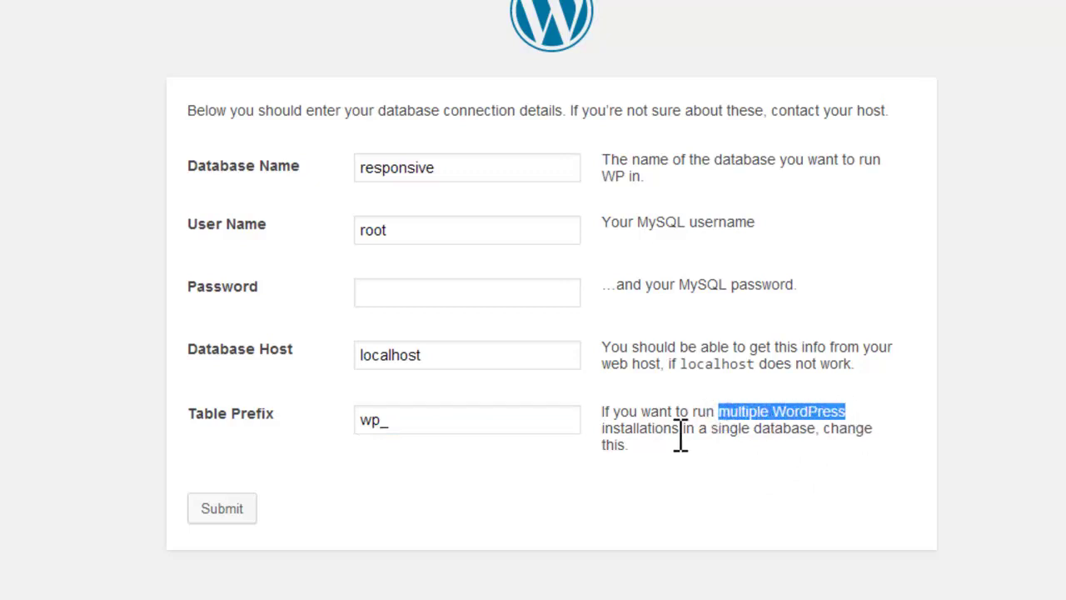
left_click_drag(602, 427, 831, 428)
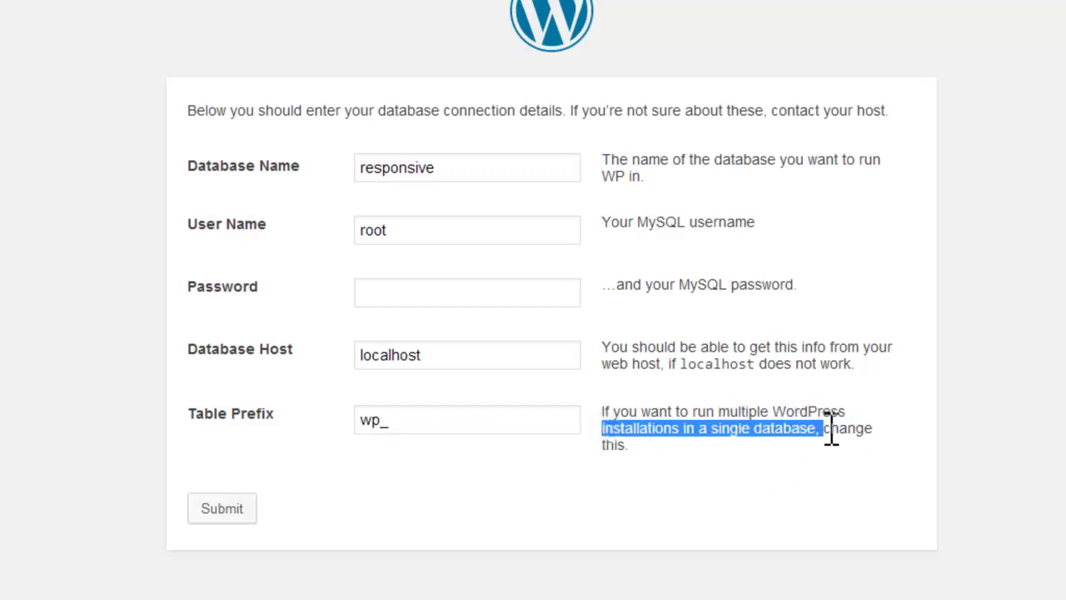
left_click(808, 487)
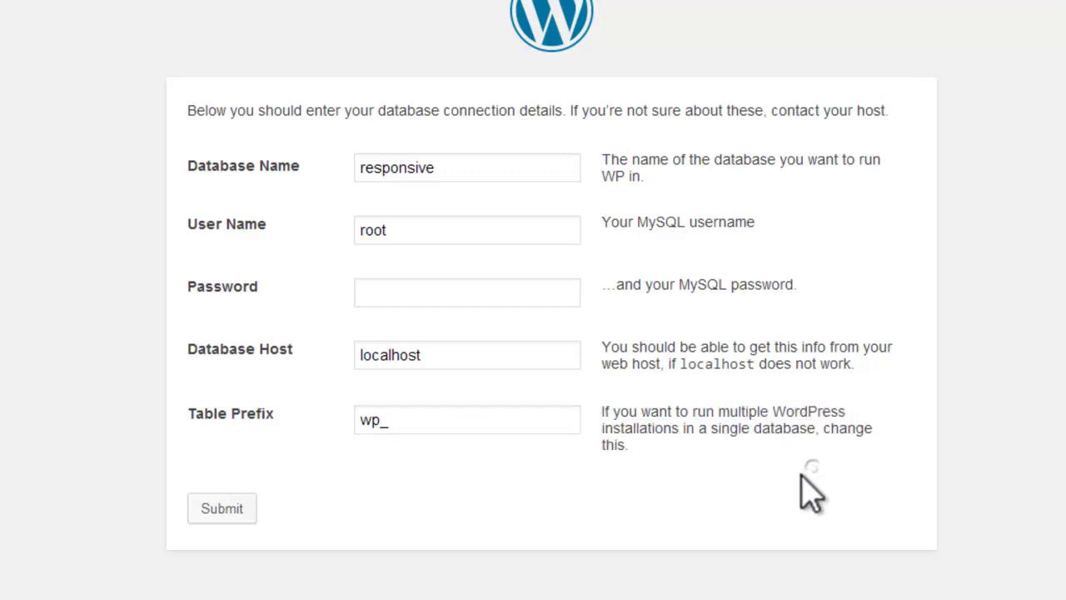
Step: Submit the database details and run the install, scrolling down to the Site Title field
left_click(243, 510)
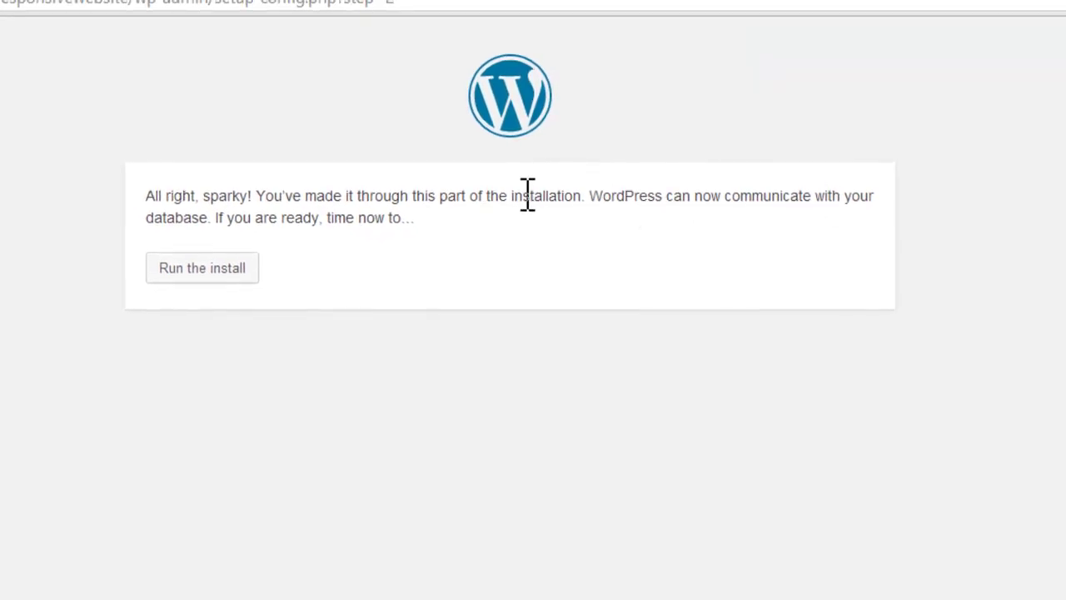
left_click(208, 276)
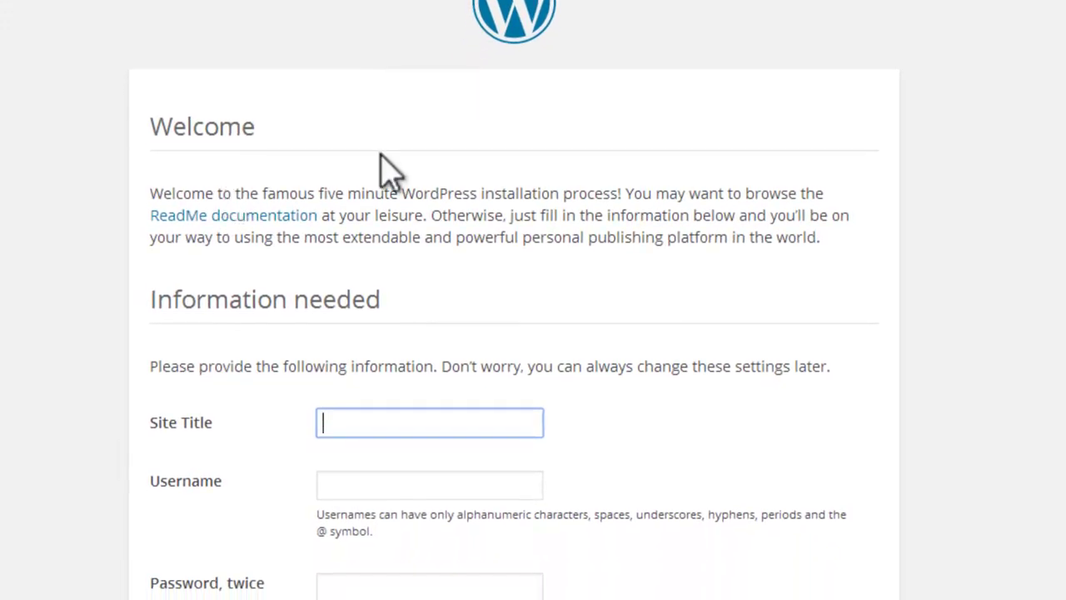
scroll(518, 185, "down", 4)
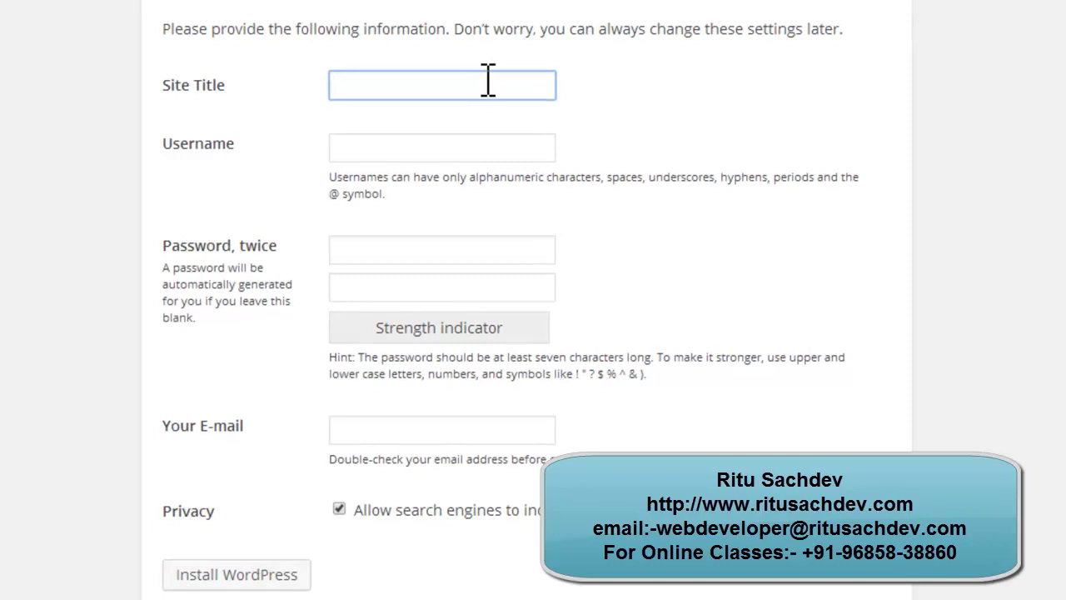
Step: Enter site title ritusachdev.com and admin username admin
type("ritusachdev")
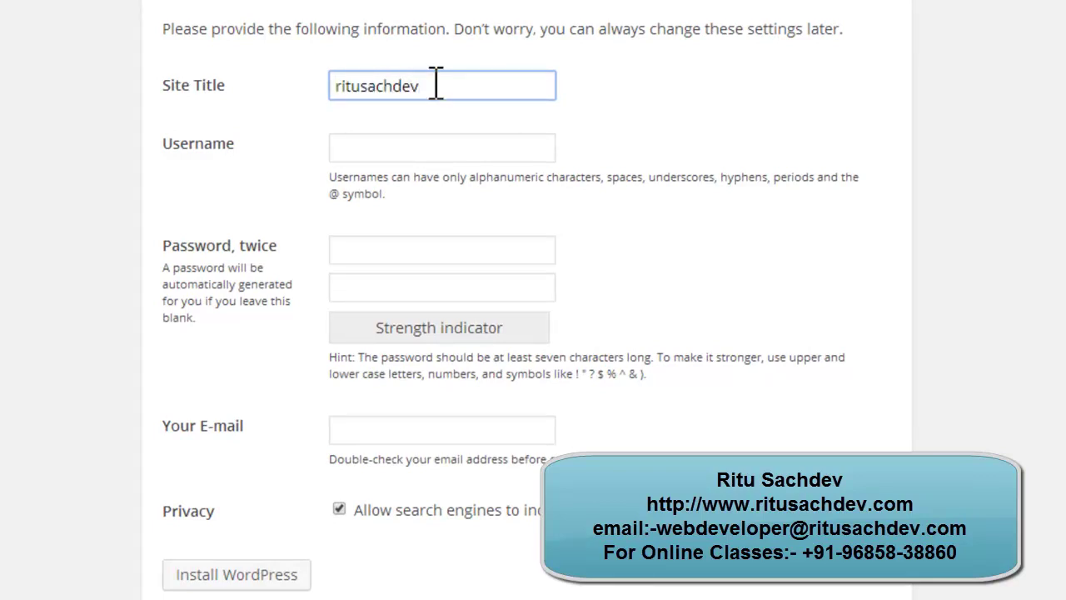
type(".com")
left_click(439, 146)
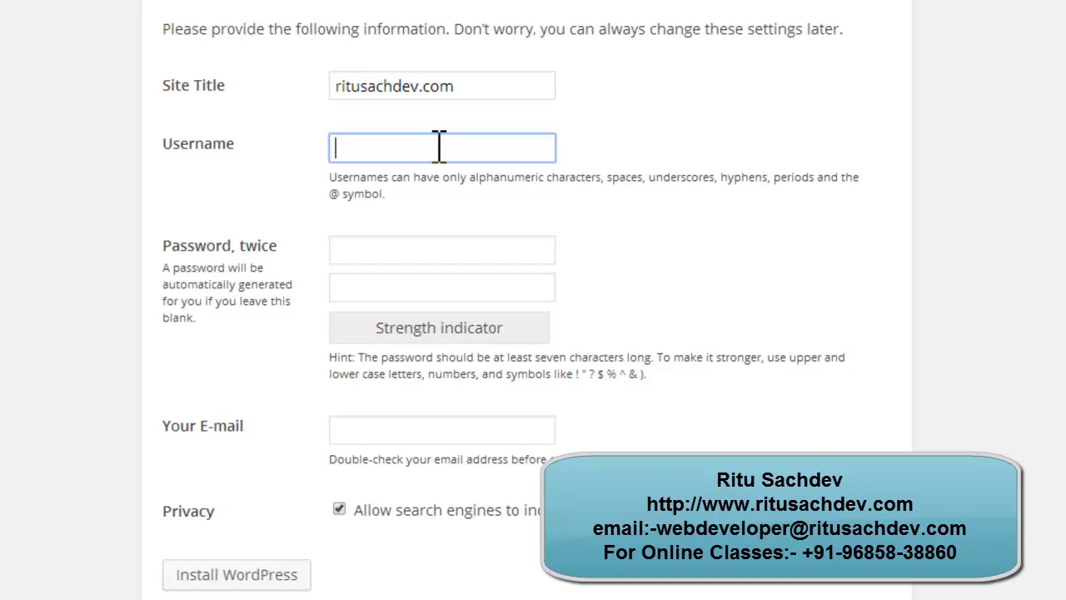
type("admin")
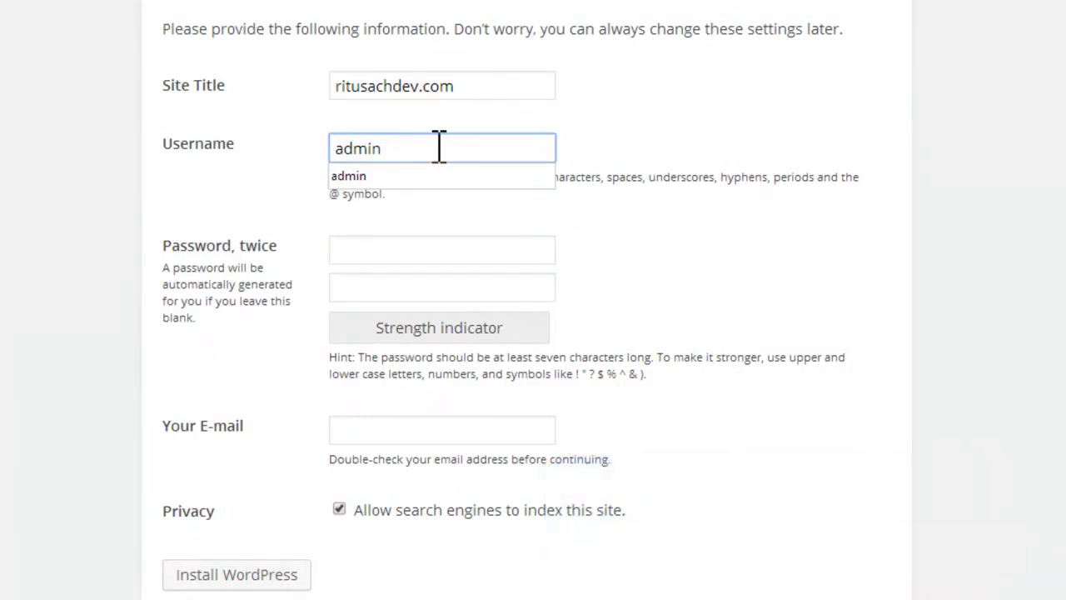
left_click(31, 167)
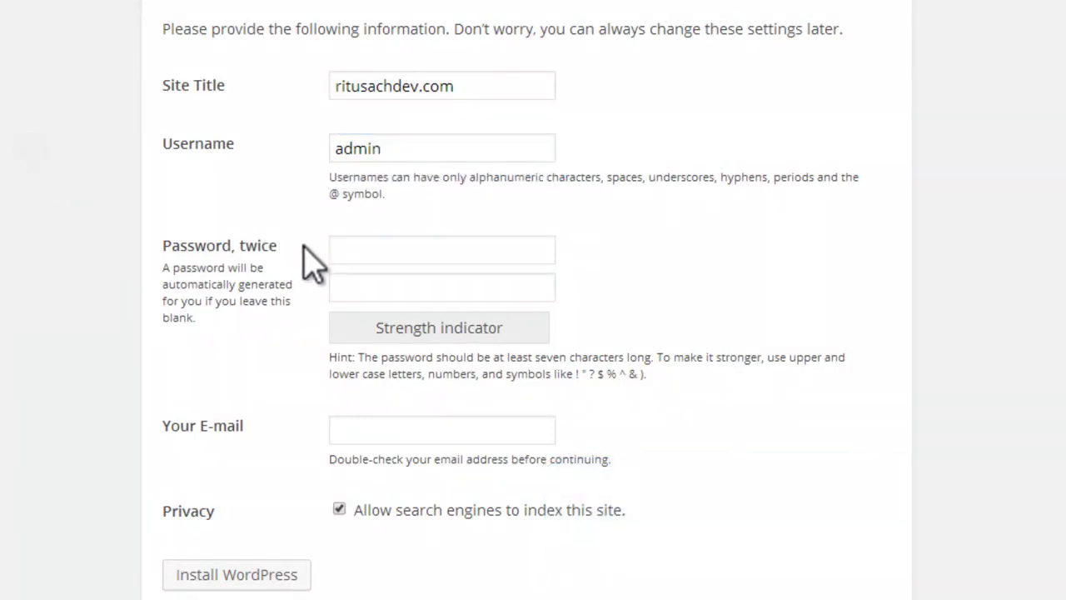
Step: Replace the install password with a new short one and repeat it in the confirmation field
left_click(339, 246)
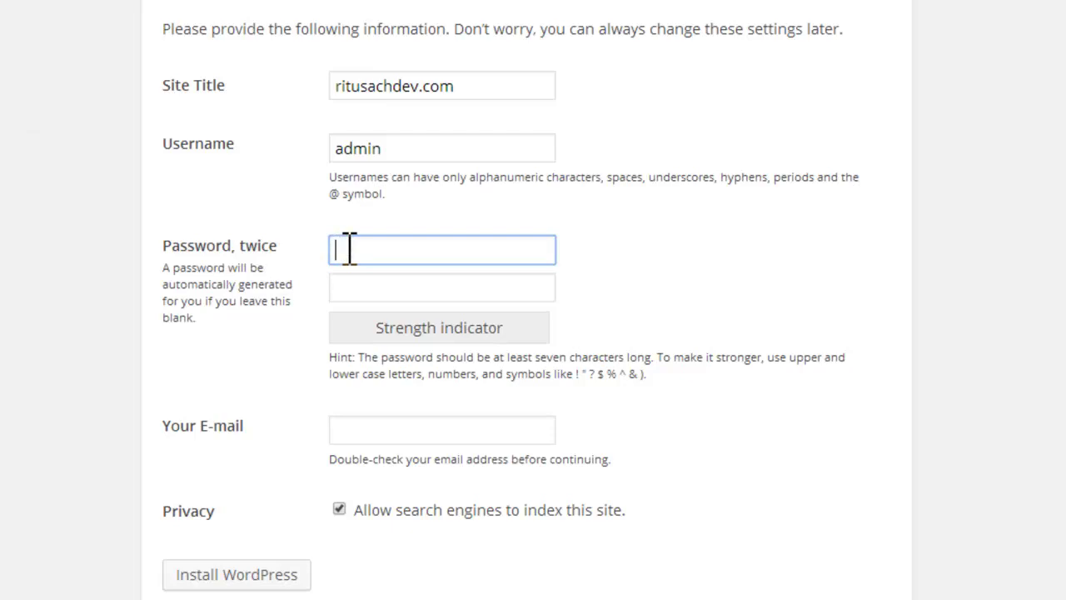
type("•••••")
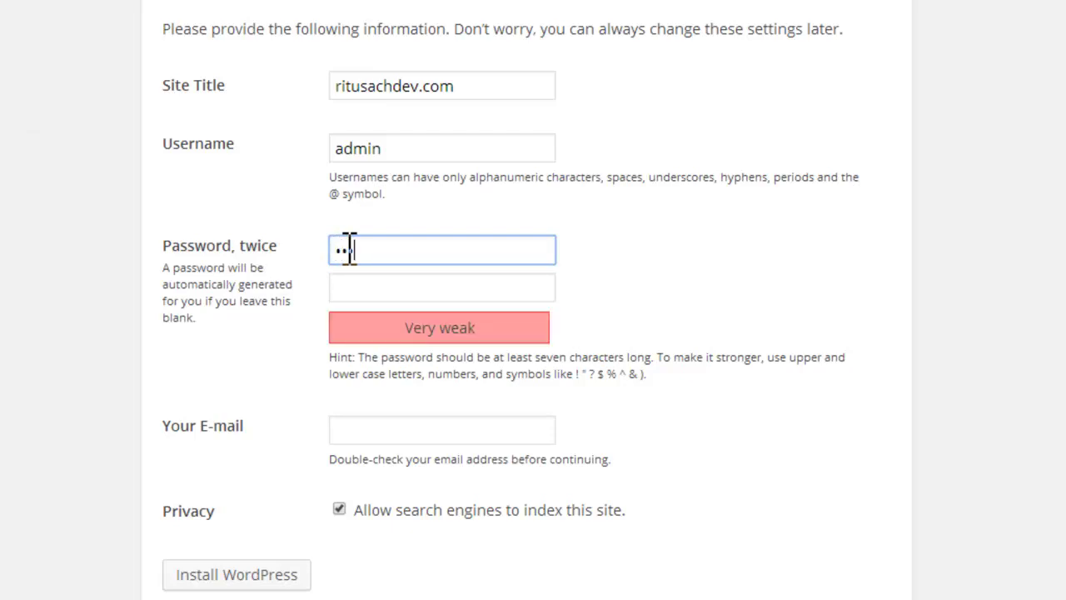
type("•••••••••••••")
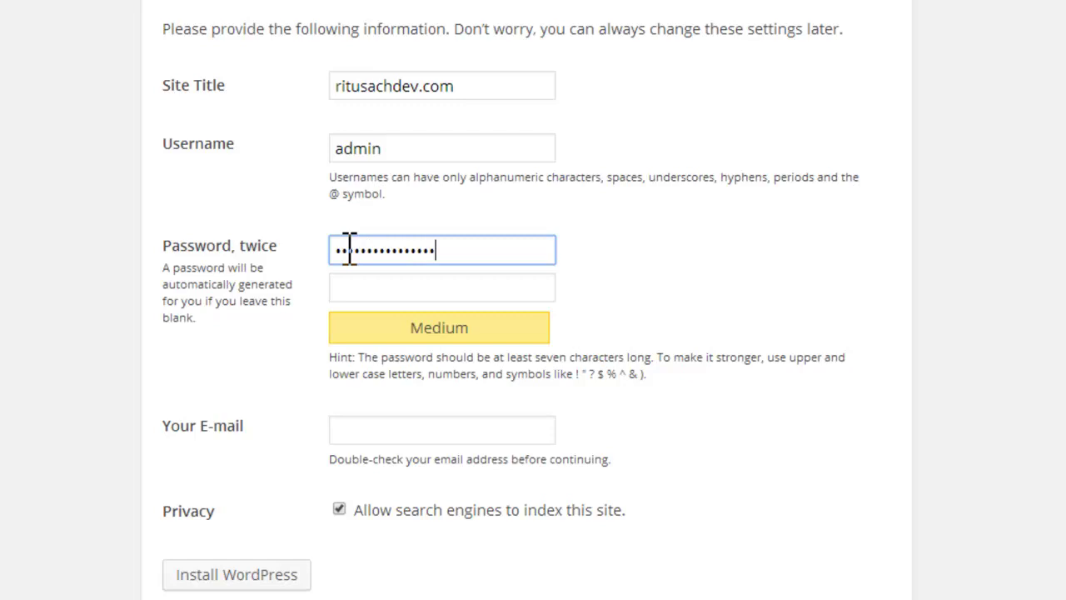
type("•")
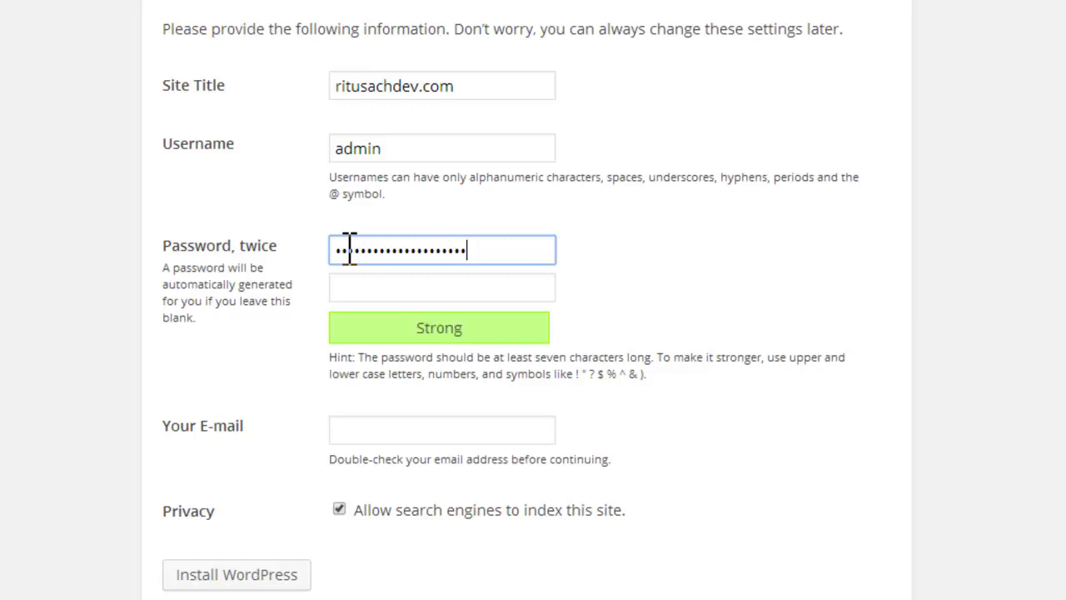
left_click_drag(521, 253, 337, 254)
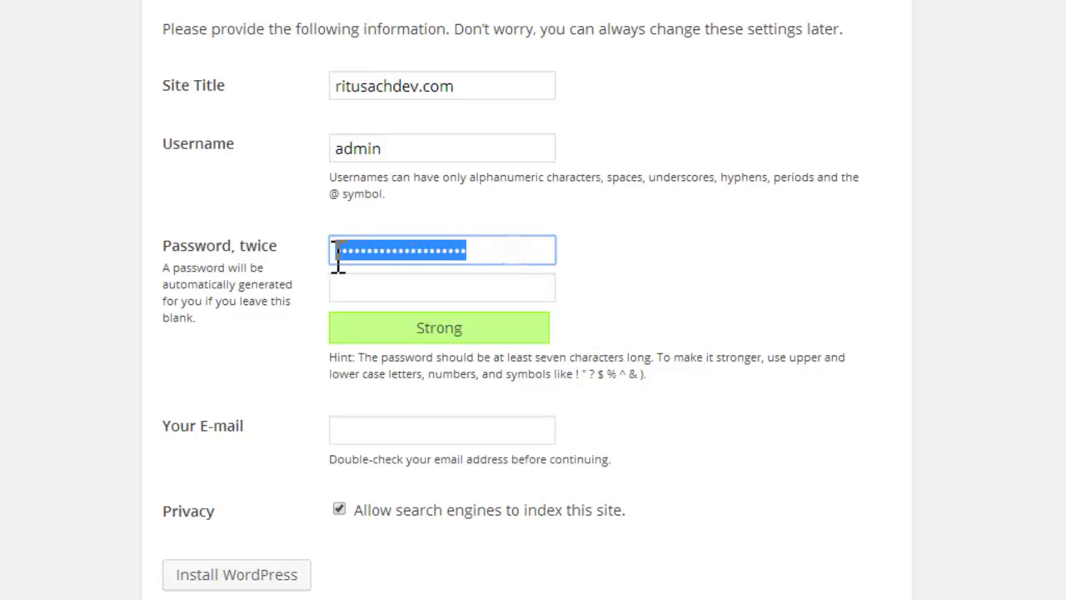
key("BackSpace")
type("•")
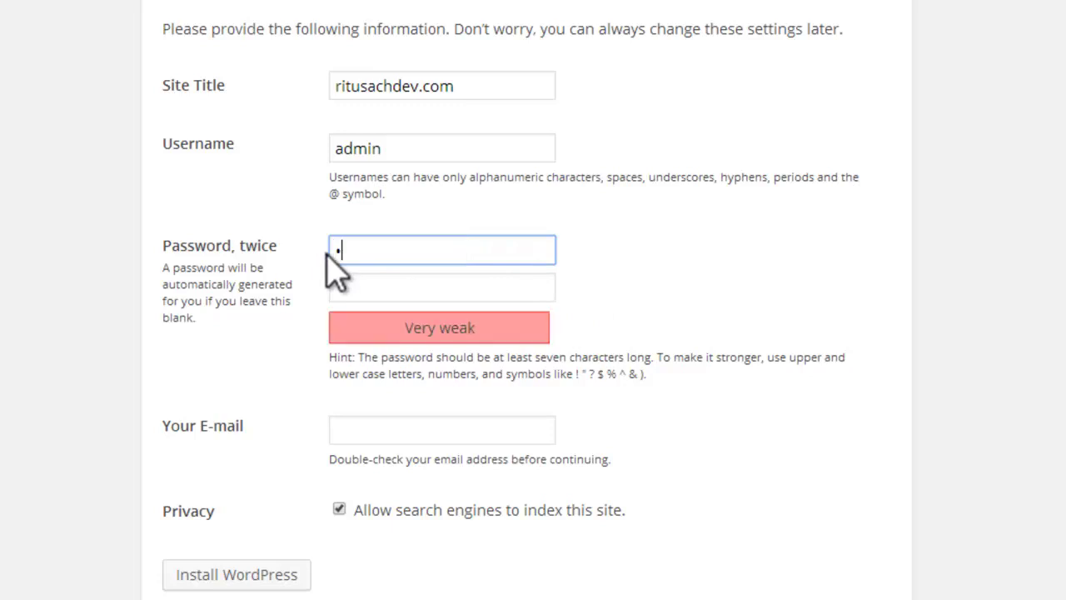
type("••••")
left_click(350, 288)
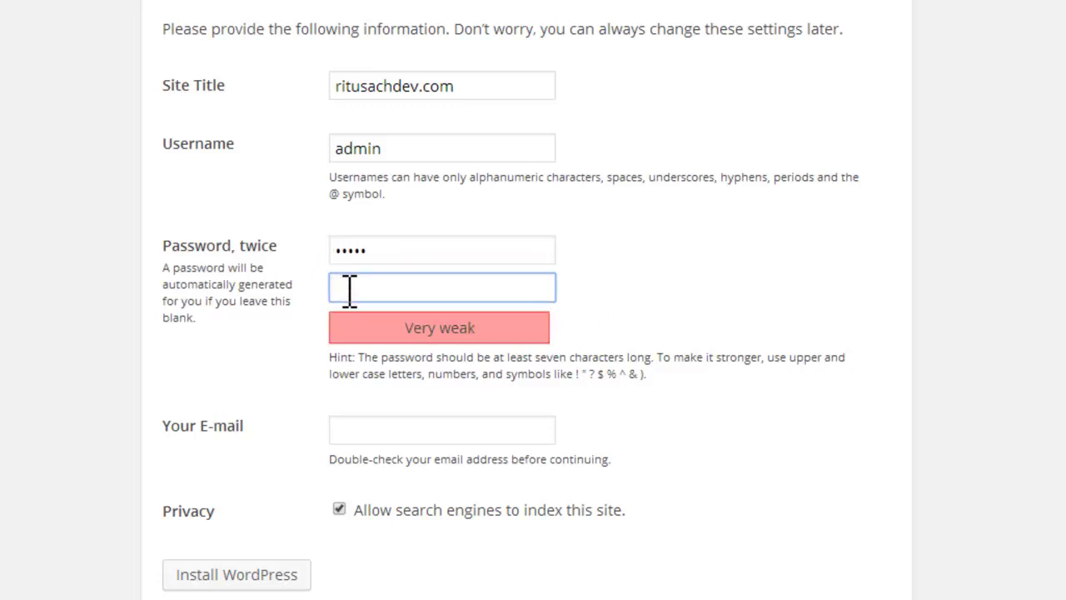
type("•••••")
Step: Fill in the admin e-mail address from the autocomplete suggestion and install WordPress
left_click(481, 431)
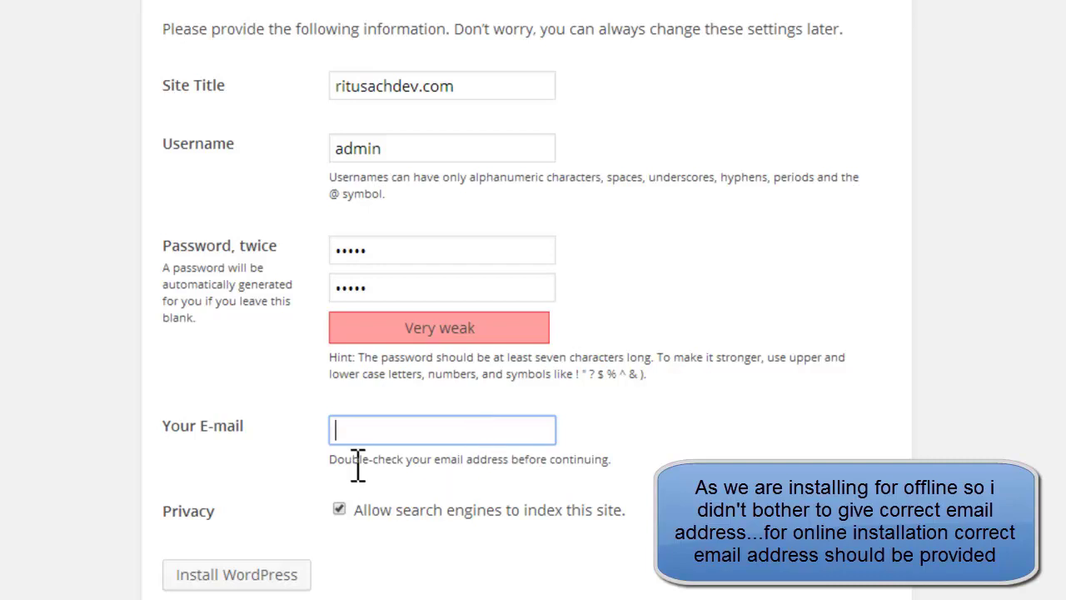
left_click_drag(338, 459, 611, 459)
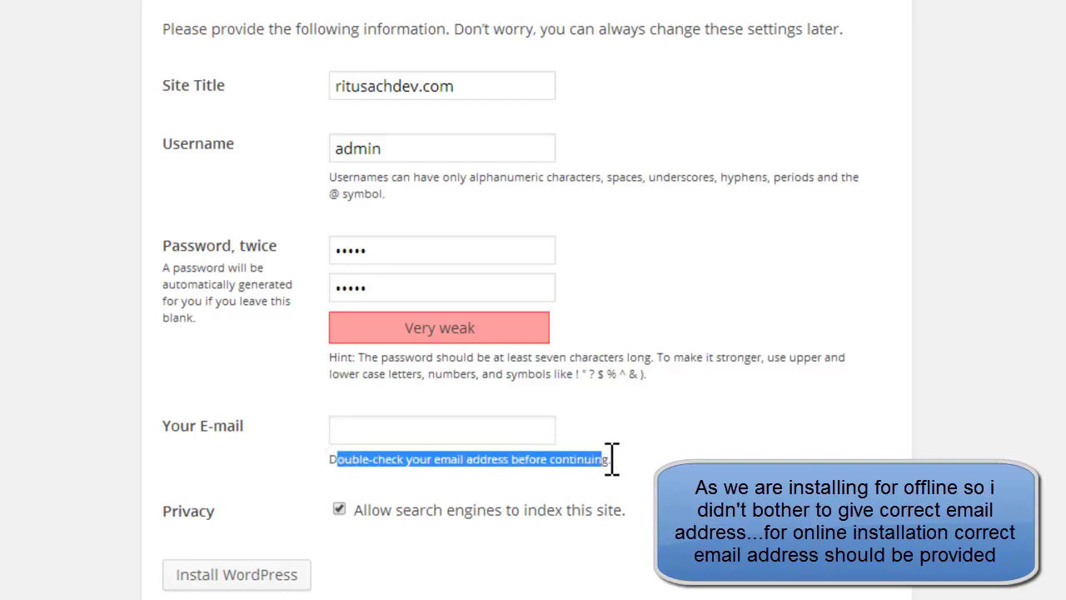
left_click(483, 431)
type("admin@")
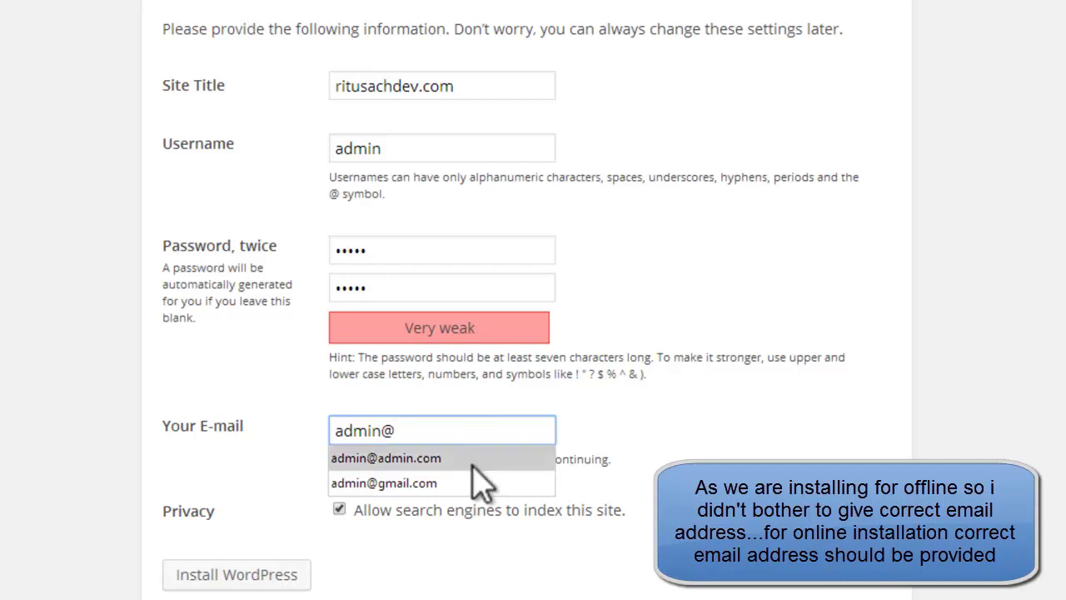
left_click(533, 457)
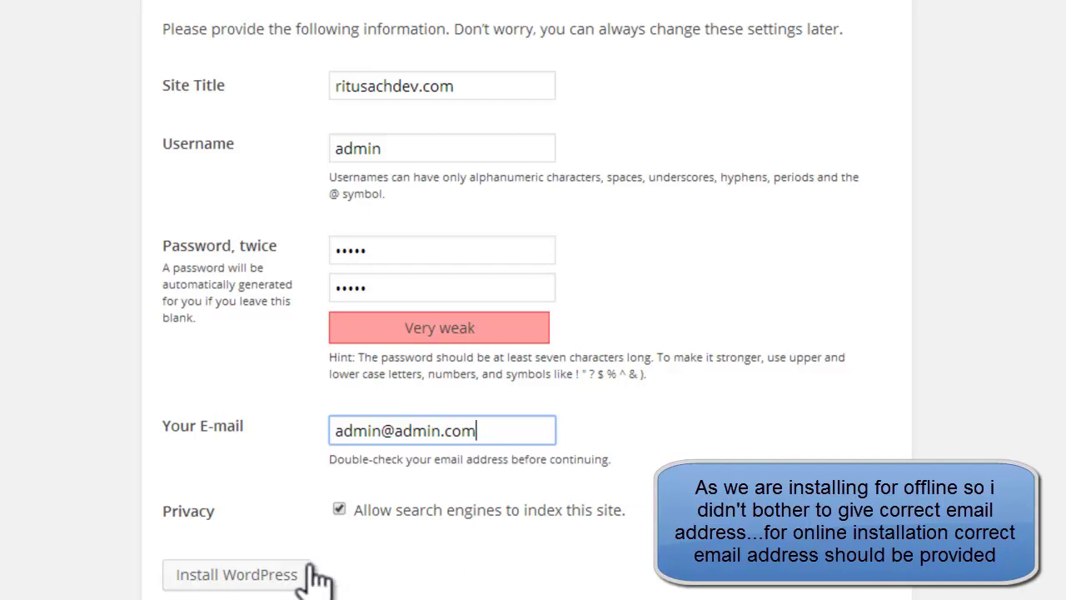
left_click(268, 569)
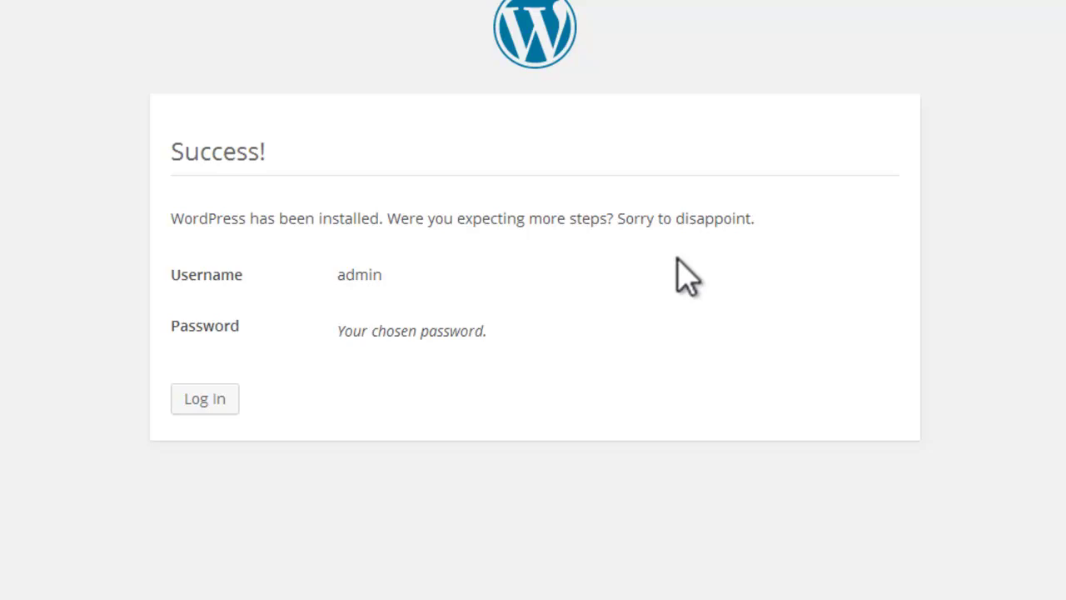
Step: Log in as admin with the account password to reach the Dashboard
left_click(214, 398)
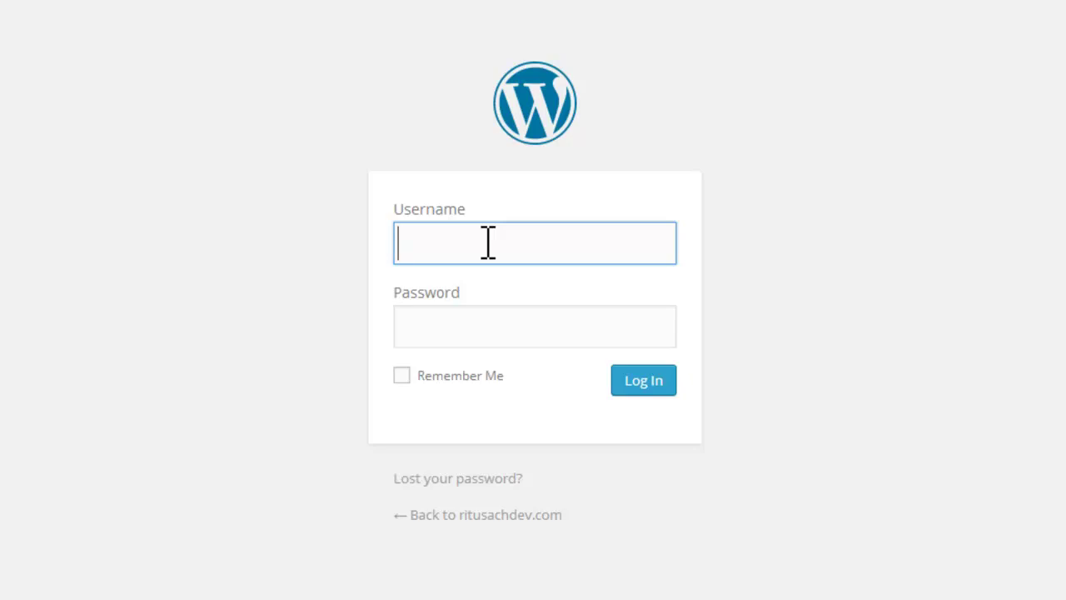
type("admin")
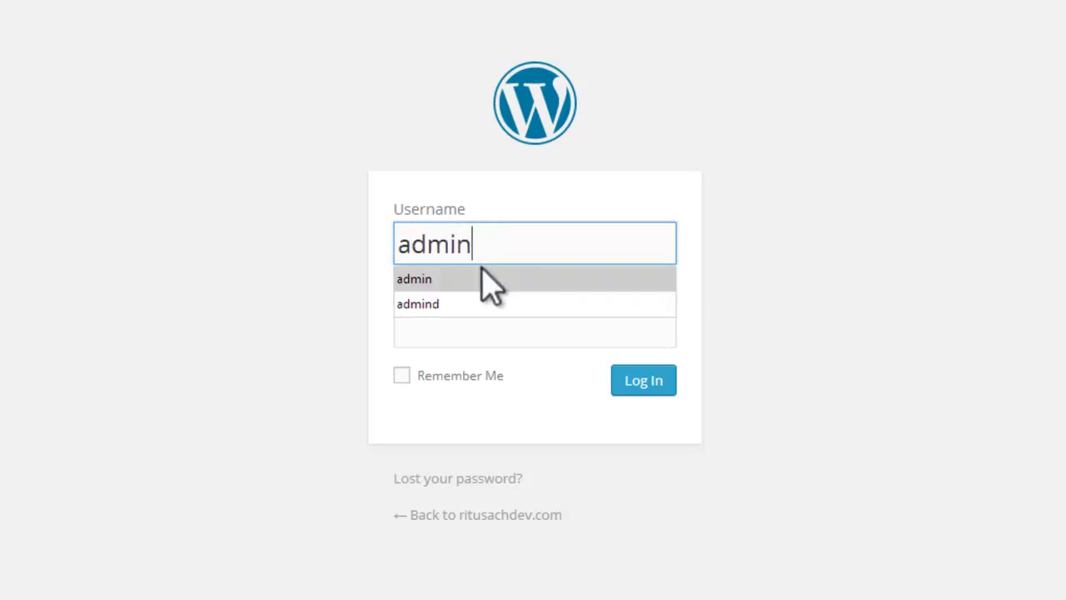
left_click(489, 281)
left_click(479, 324)
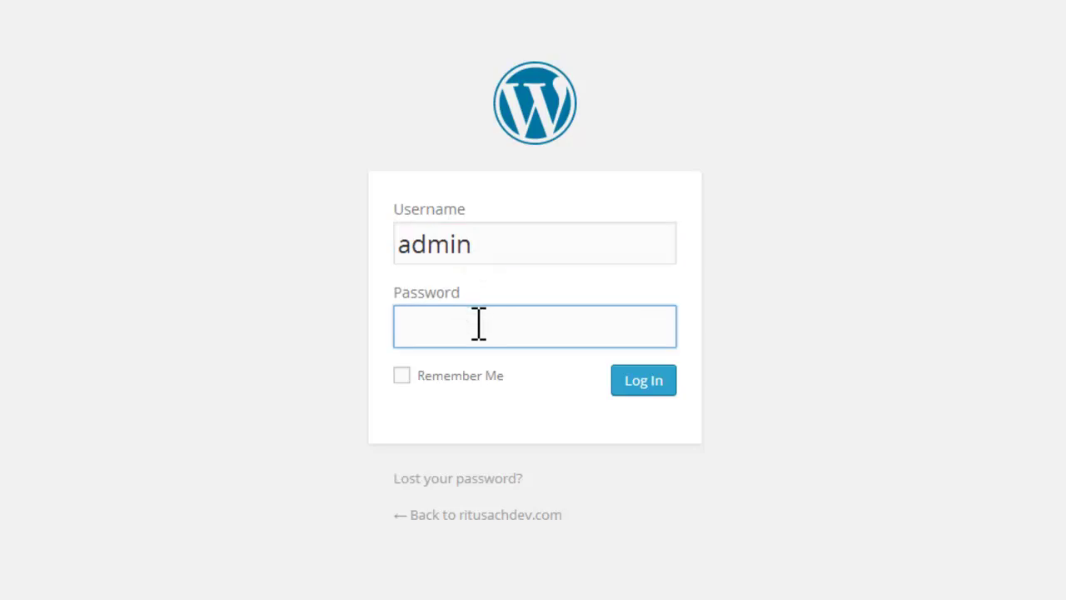
type("pass1")
left_click(642, 380)
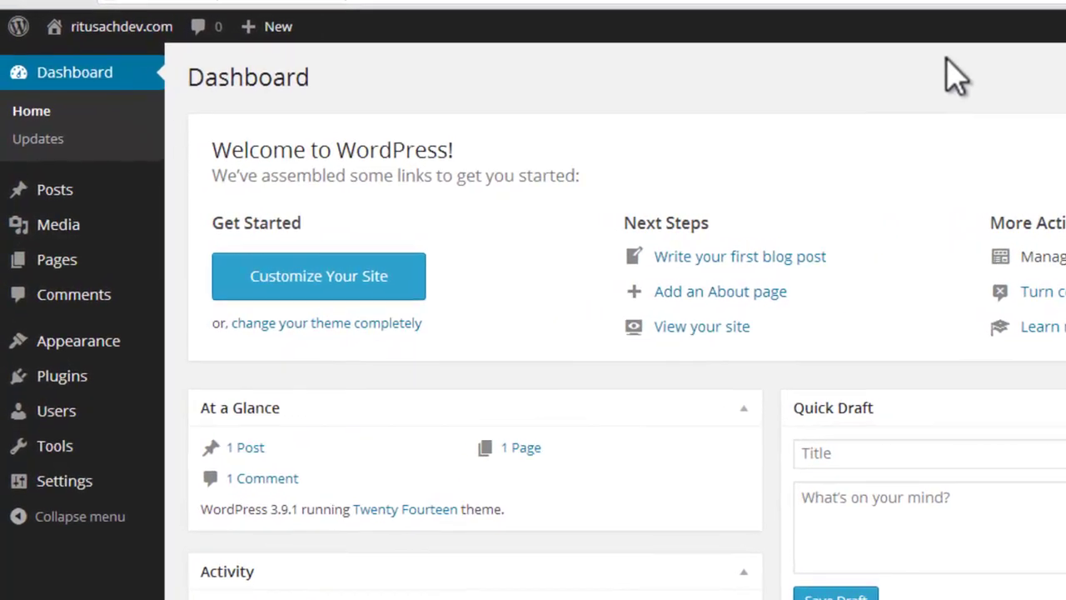
Step: Open Visit Site in a new window showing the Hello World! post, then return to the Dashboard
scroll(616, 248, "down", 4)
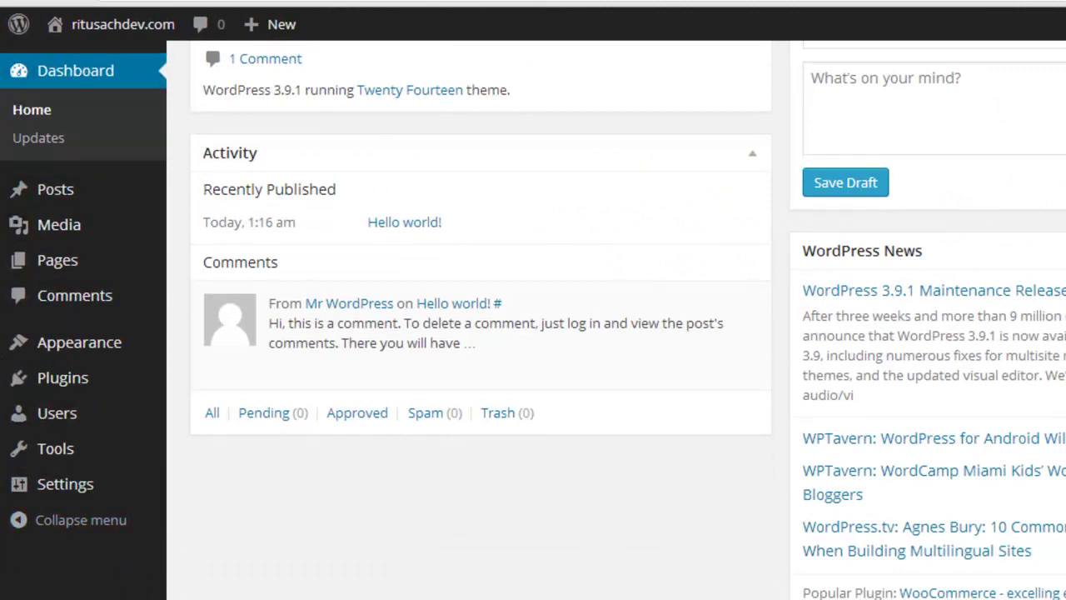
scroll(617, 319, "up", 5)
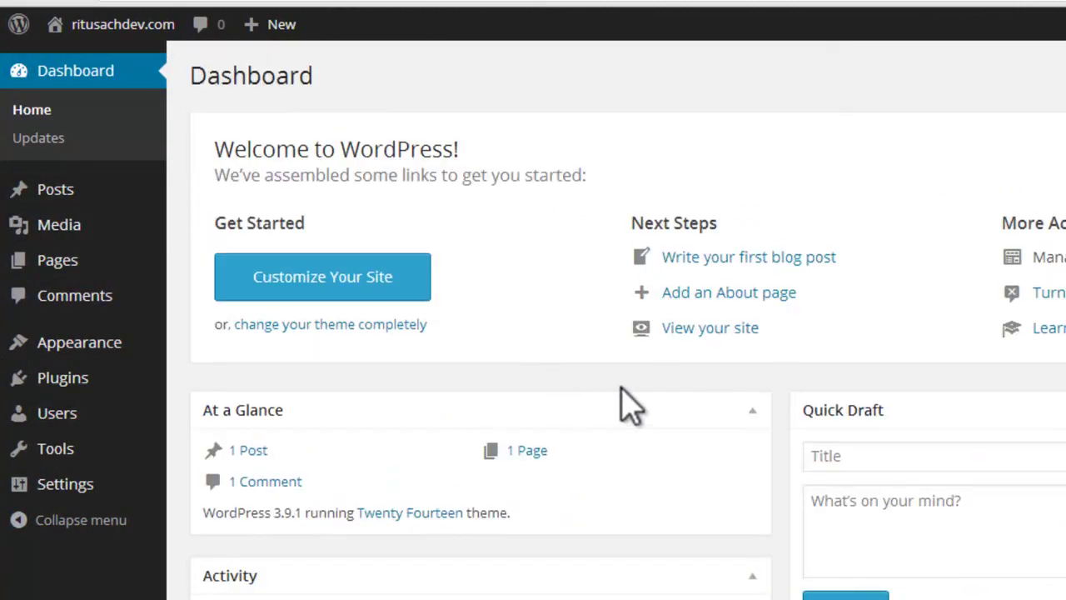
mouse_move(94, 42)
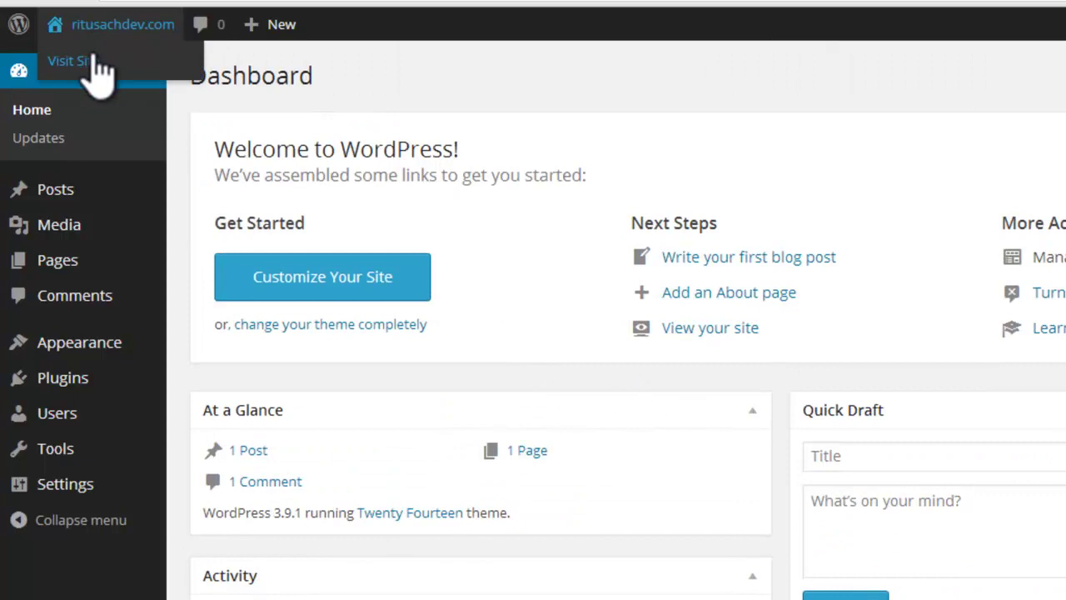
right_click(95, 71)
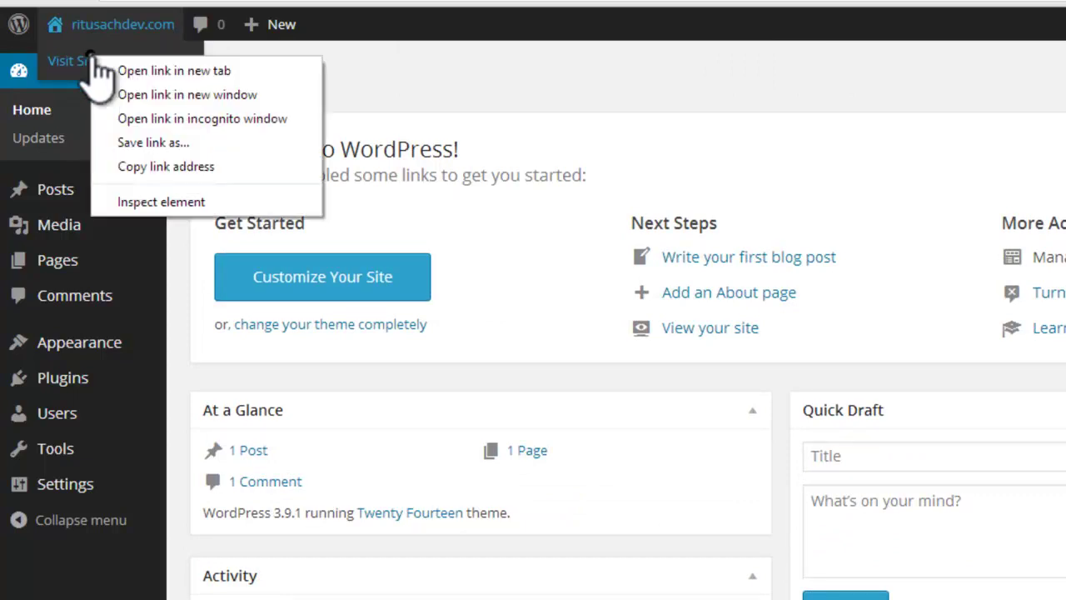
left_click(107, 92)
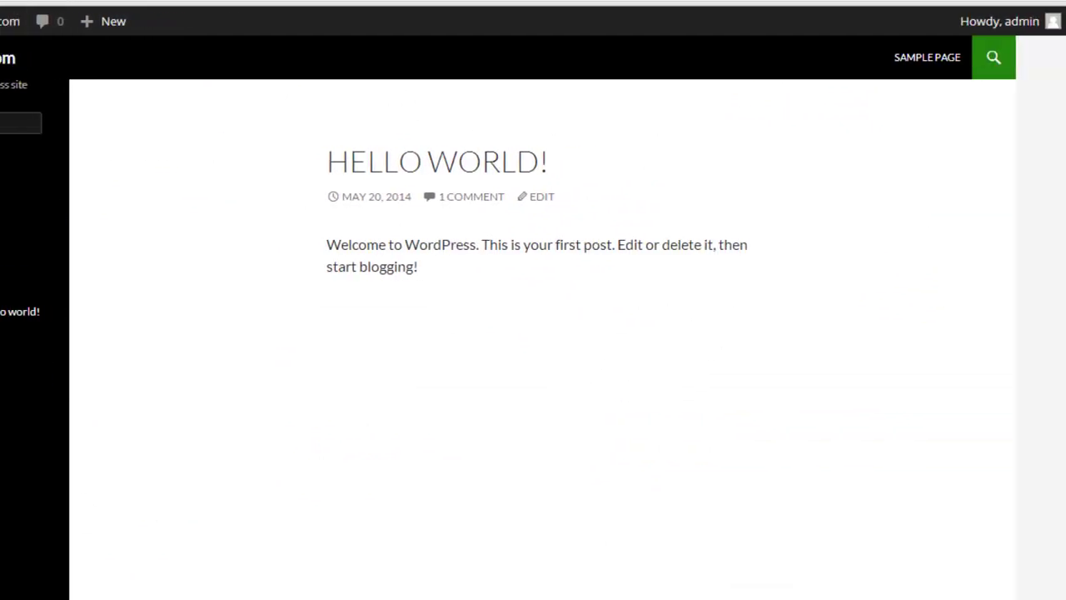
left_click(17, 499)
mouse_move(104, 363)
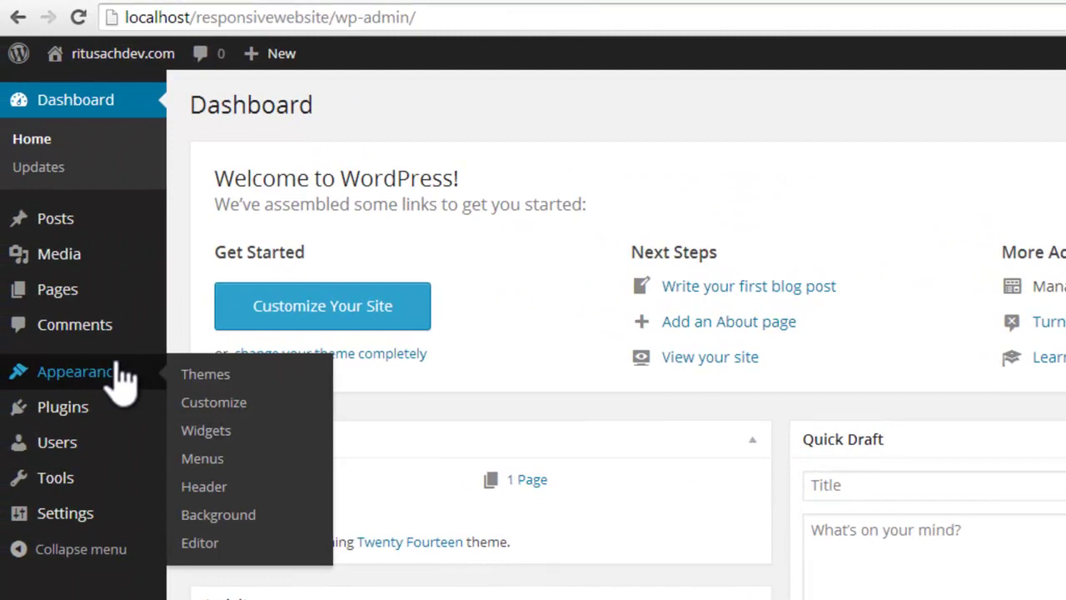
mouse_move(86, 241)
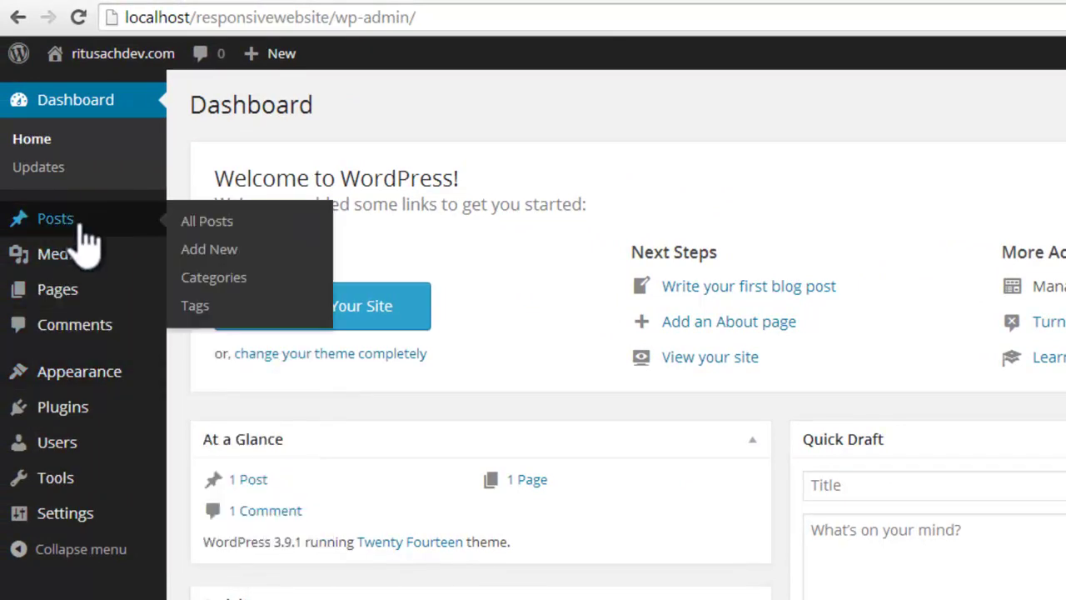
mouse_move(25, 379)
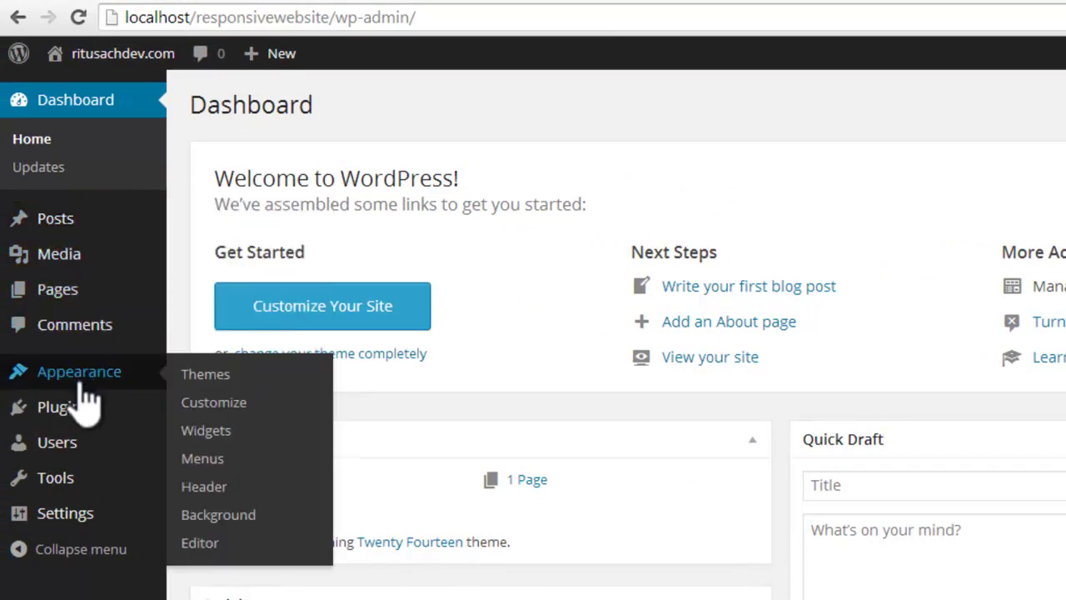
Step: Activate Twenty Thirteen under Appearance > Themes, then head to the live site's front page
left_click(209, 377)
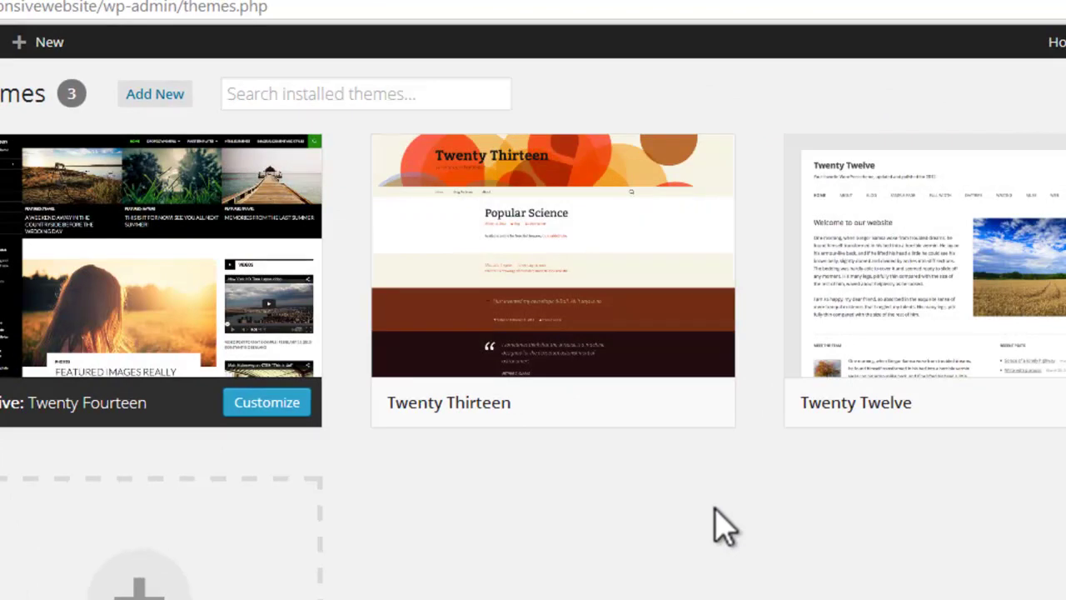
mouse_move(542, 419)
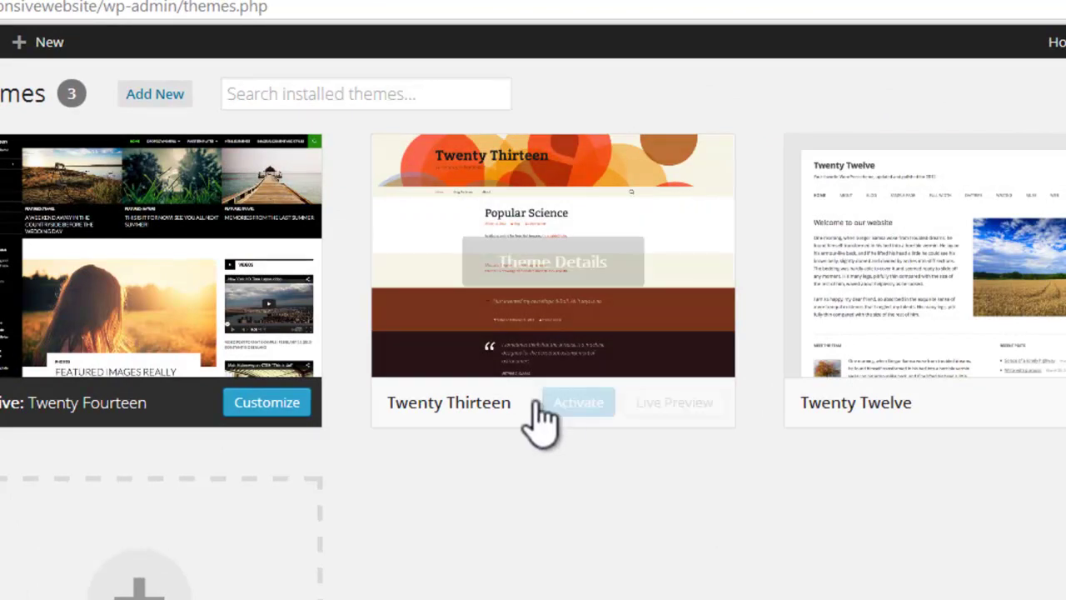
left_click(560, 404)
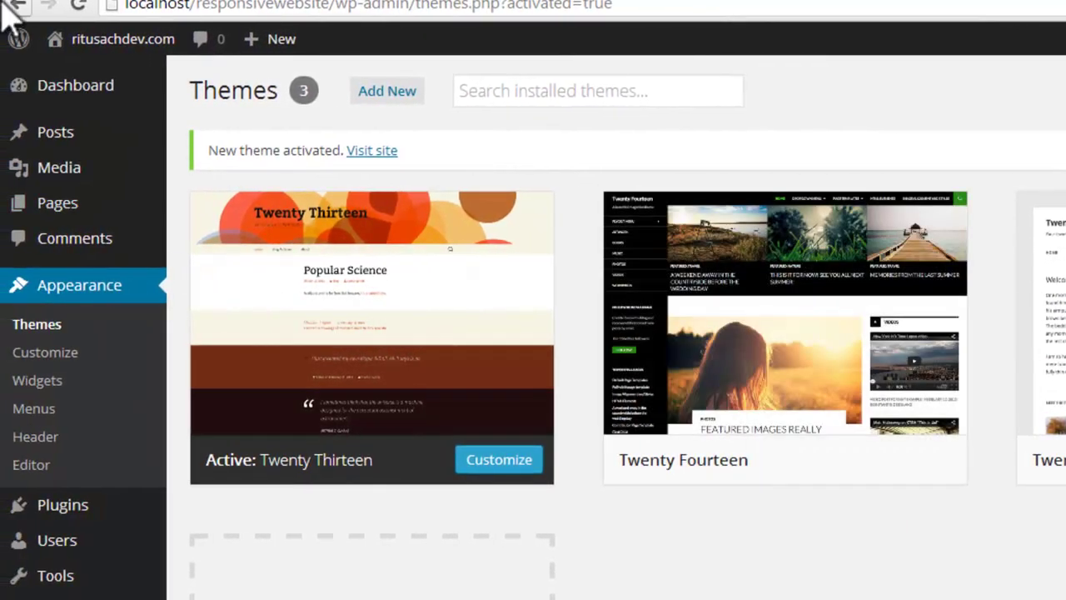
mouse_move(112, 58)
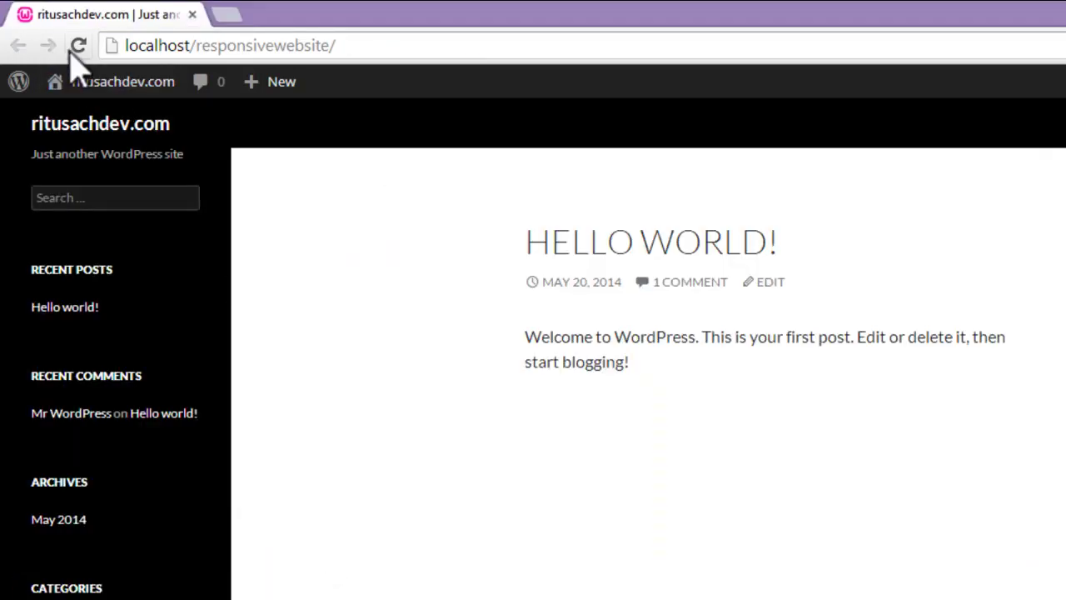
Step: Reload the front page, scroll through its Twenty Thirteen design, then return to Manage Themes
left_click(78, 45)
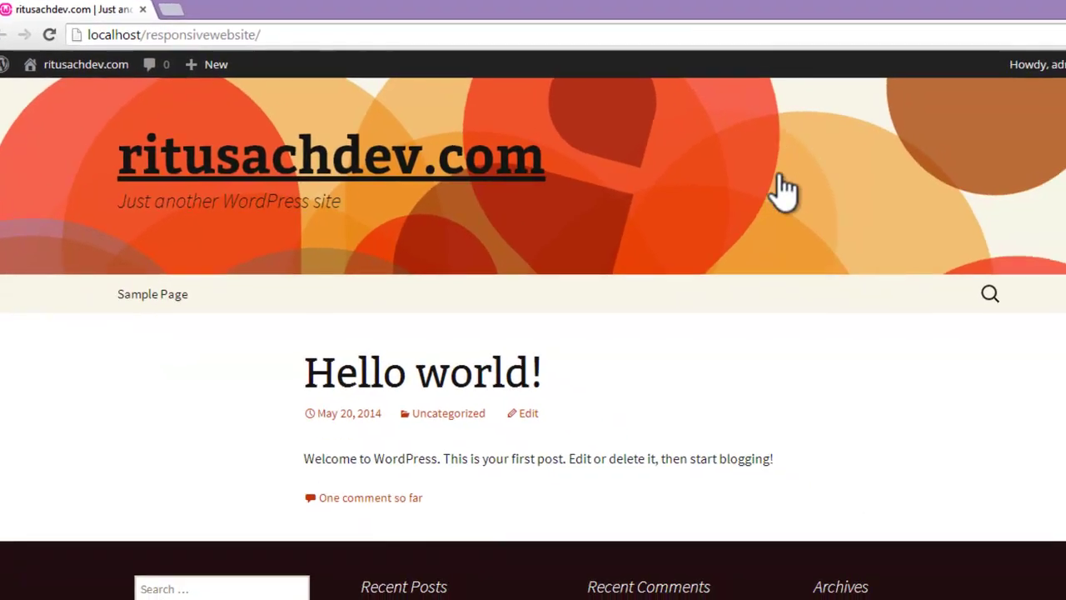
scroll(783, 333, "down", 4)
scroll(783, 327, "up", 4)
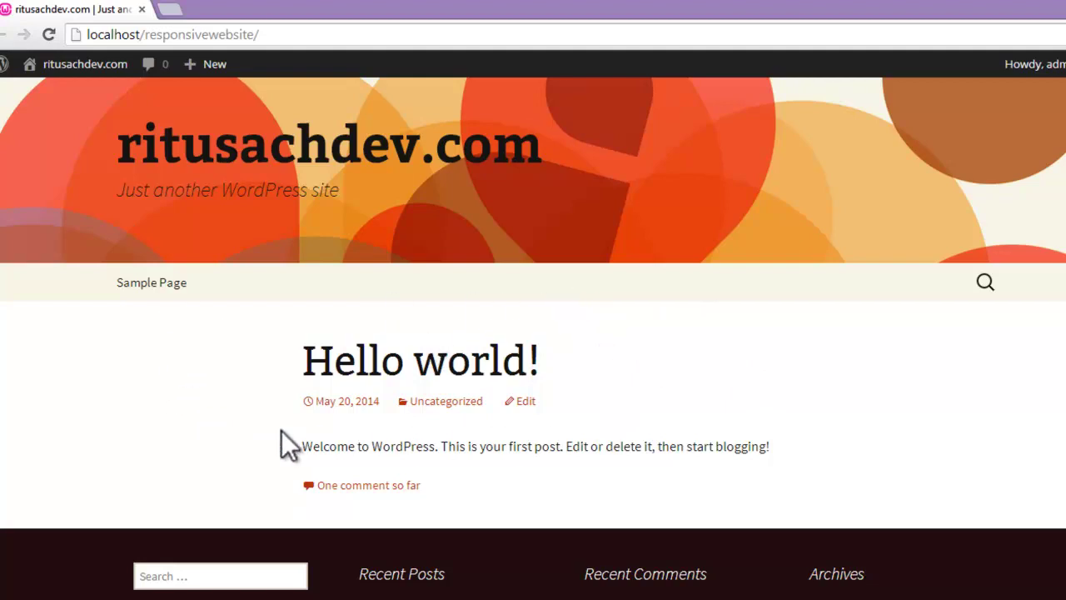
scroll(664, 390, "down", 2)
scroll(664, 390, "up", 2)
scroll(673, 338, "down", 1)
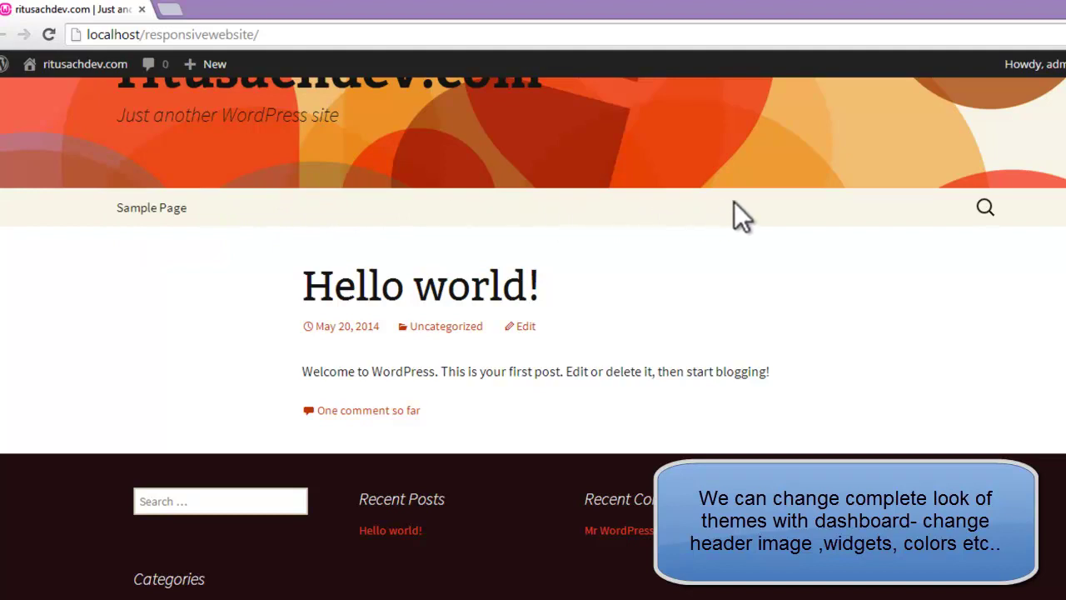
scroll(796, 333, "down", 3)
scroll(862, 382, "up", 4)
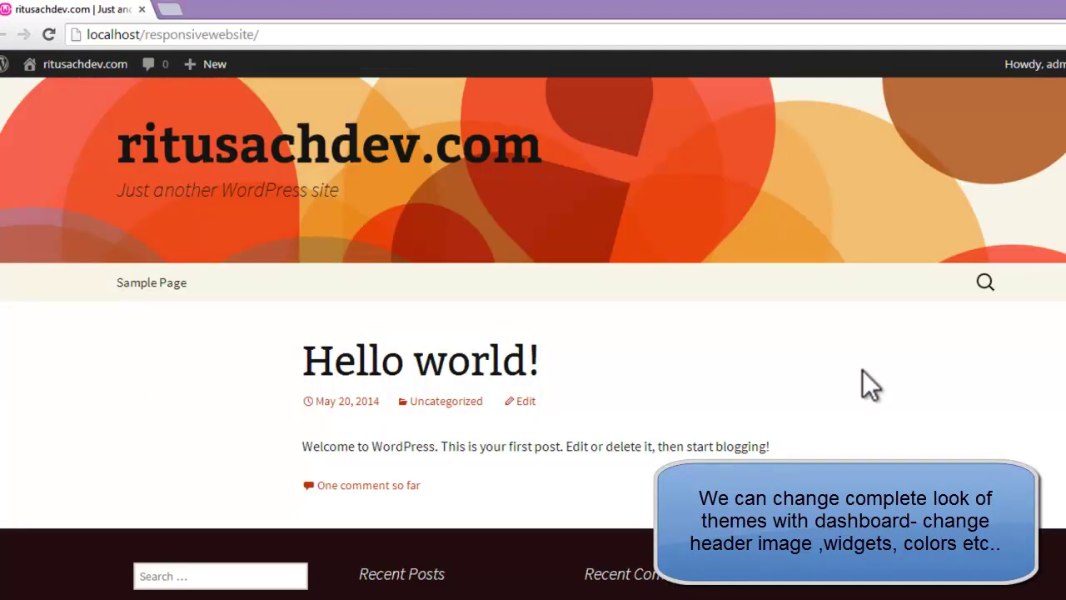
scroll(900, 388, "down", 4)
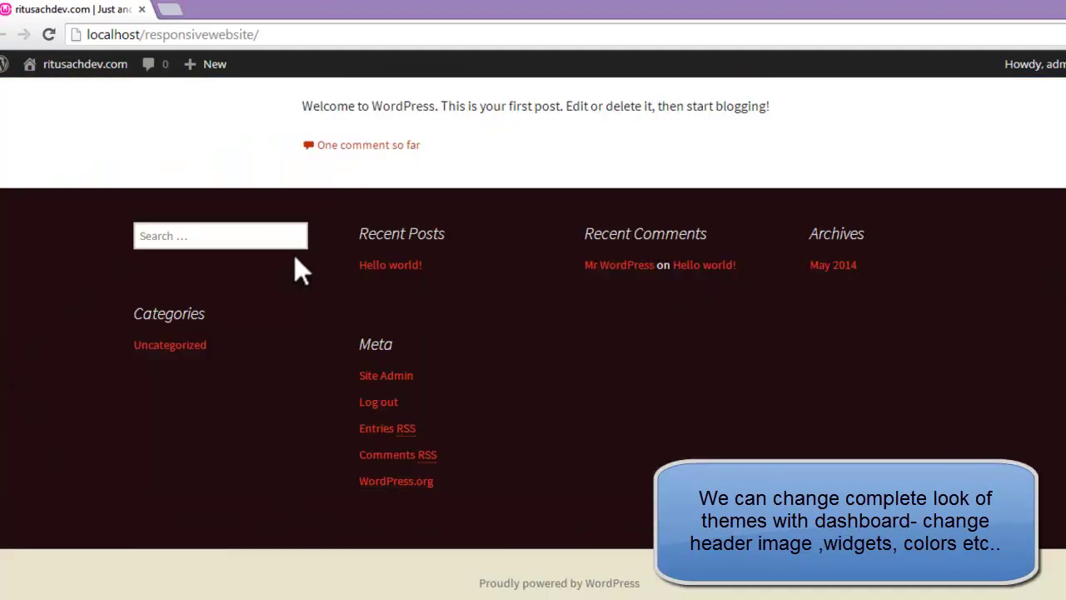
scroll(303, 271, "up", 4)
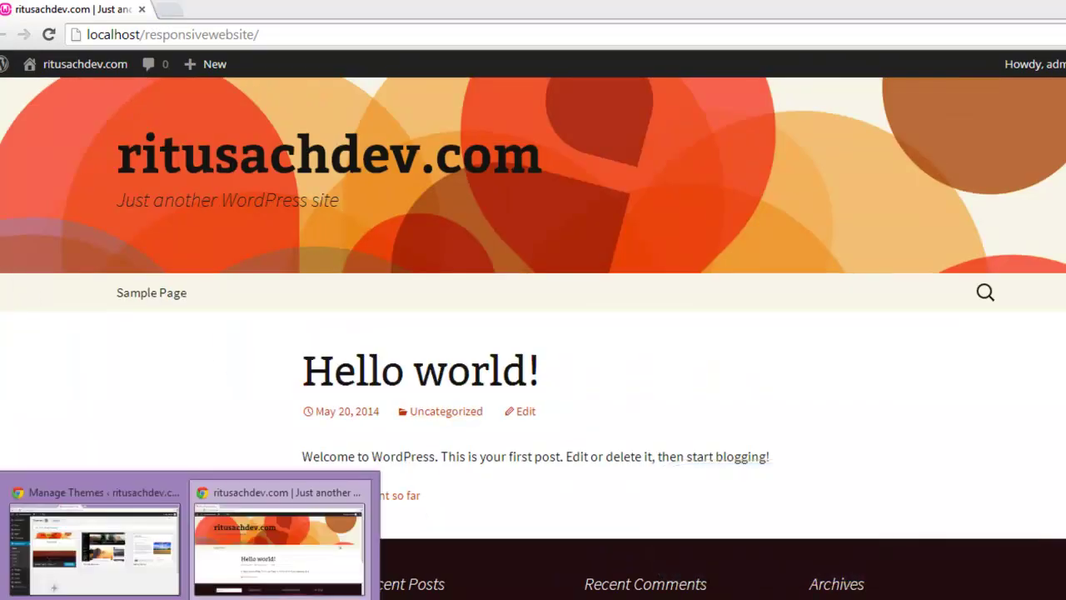
left_click(79, 501)
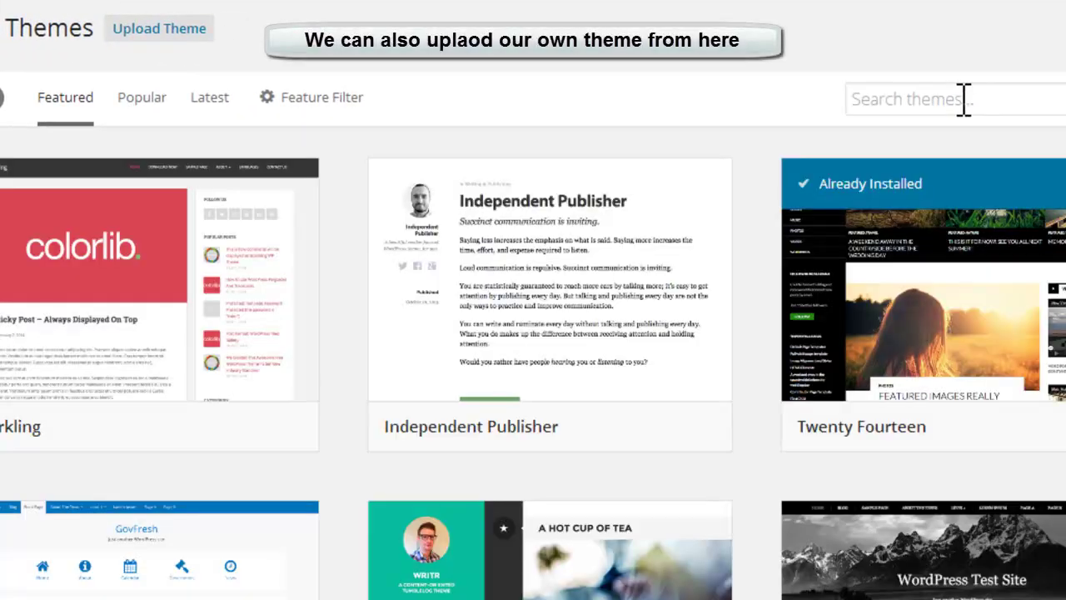
Step: Search the theme directory for 'responsive', showing Responsive, Responsivitis and CWP MegaResponsive
left_click(963, 99)
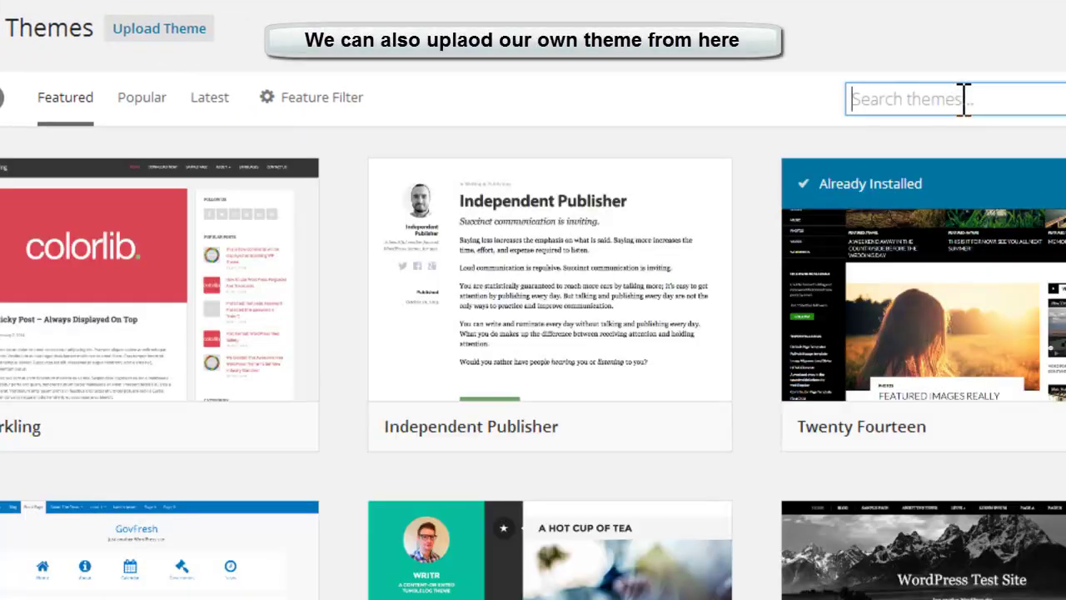
scroll(966, 108, "down", 3)
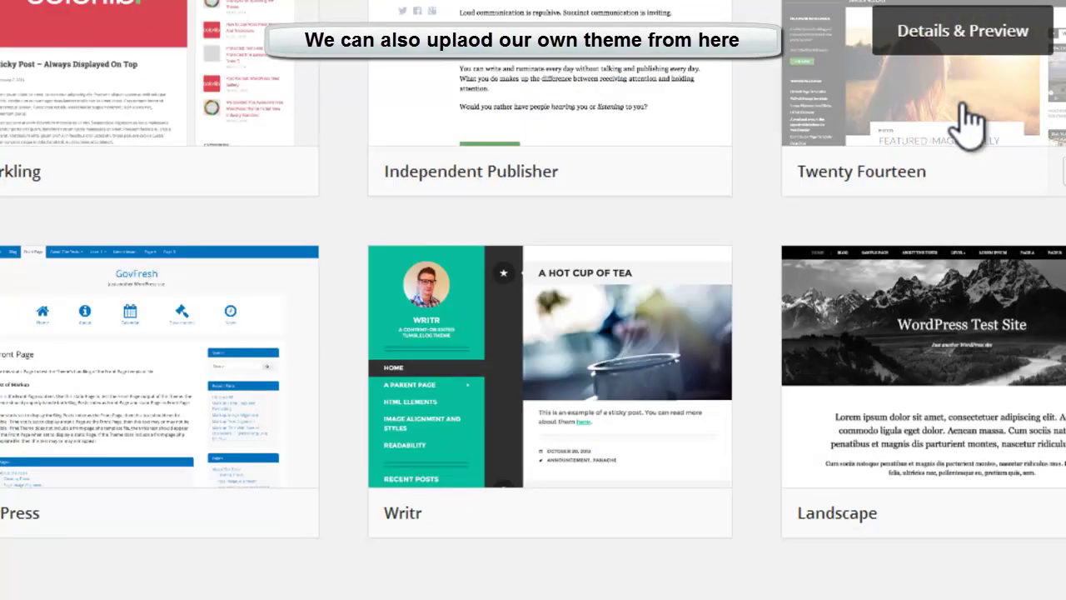
scroll(969, 120, "up", 3)
type("r")
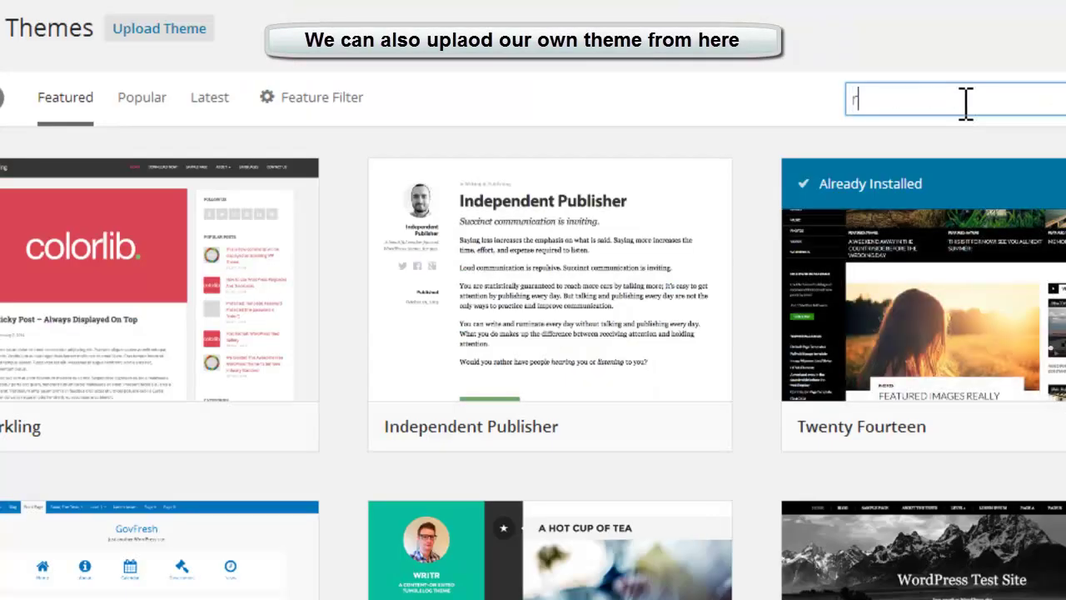
type("espon")
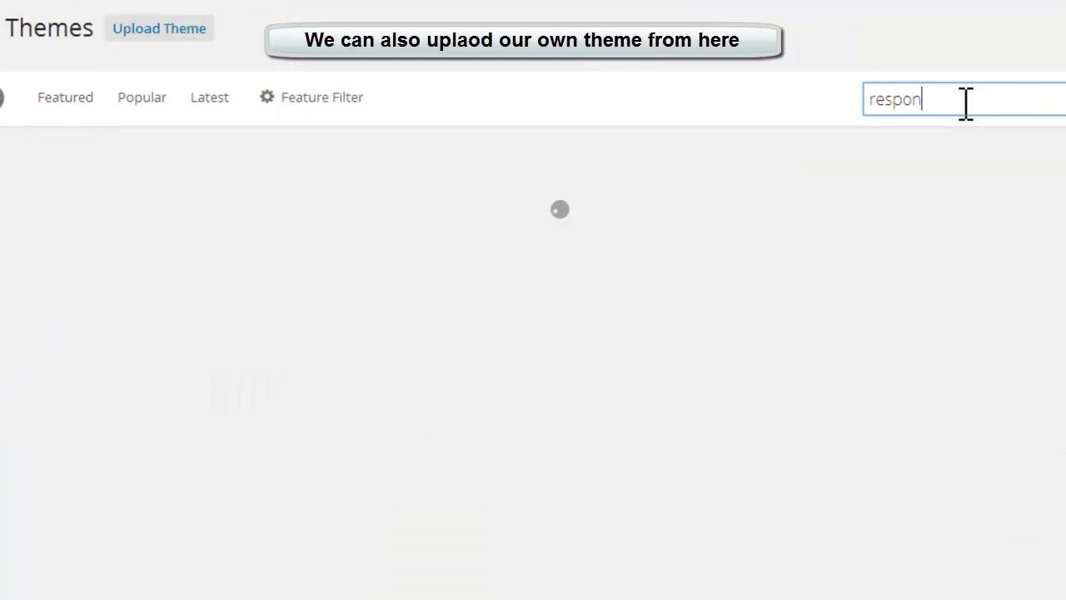
type("sive")
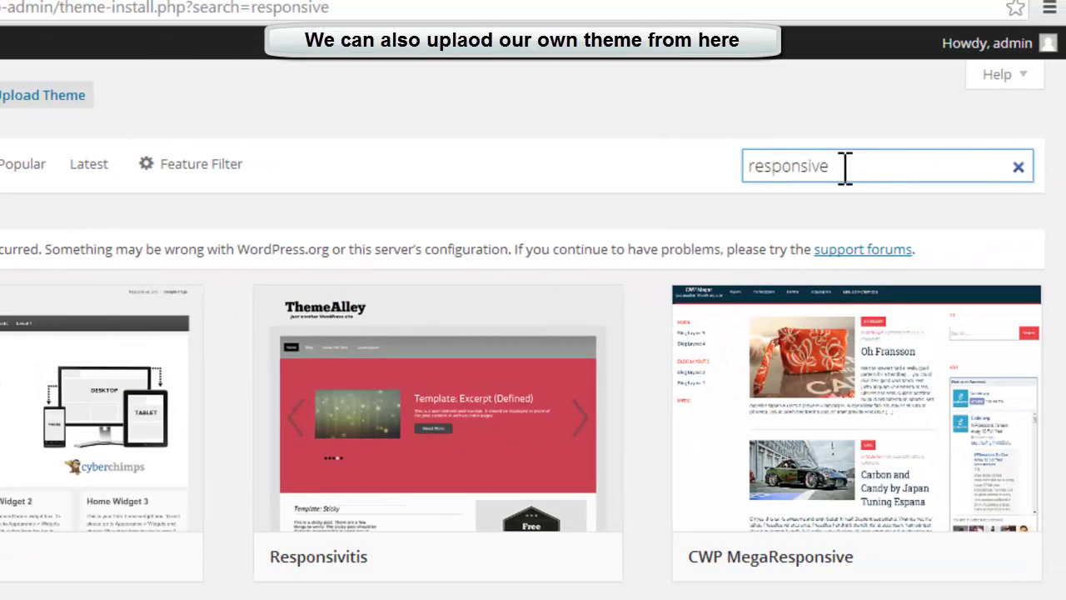
left_click_drag(845, 169, 721, 159)
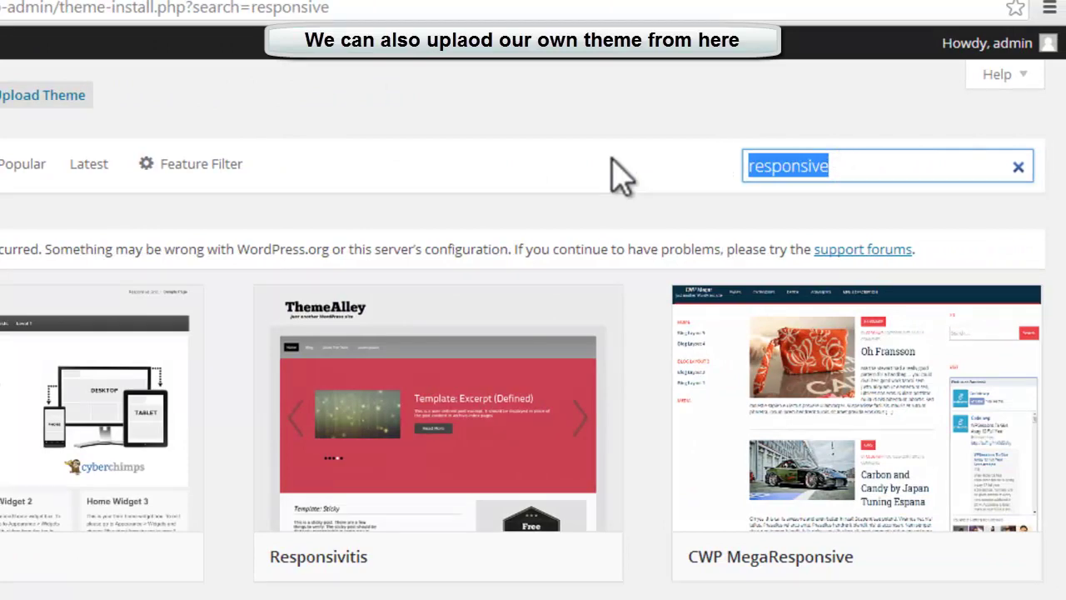
mouse_move(41, 516)
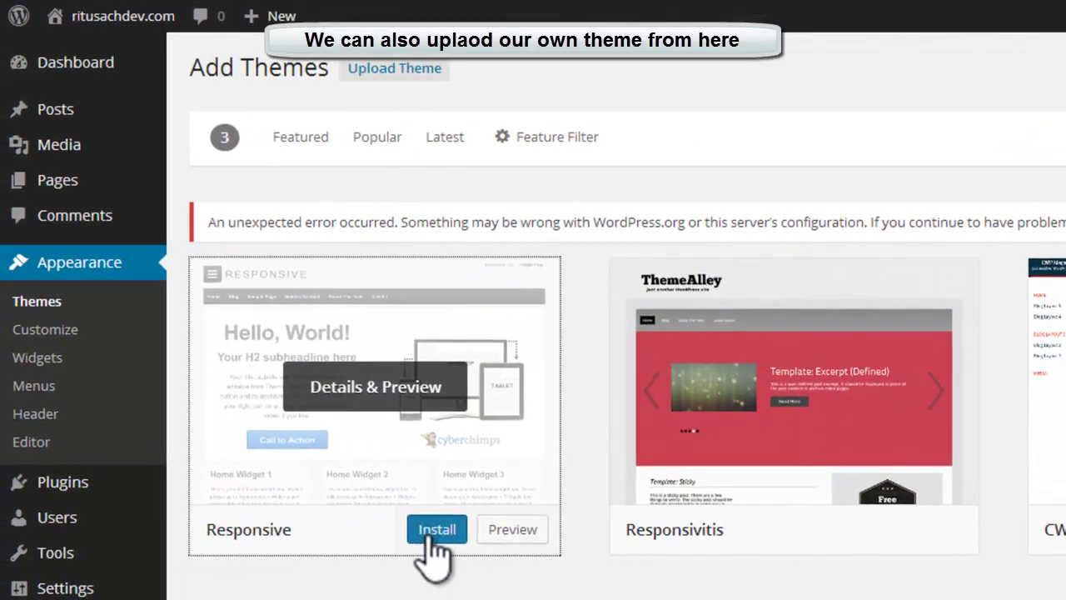
Step: Install the Responsive 1.9.5.9 theme from the search results and activate it
left_click(83, 558)
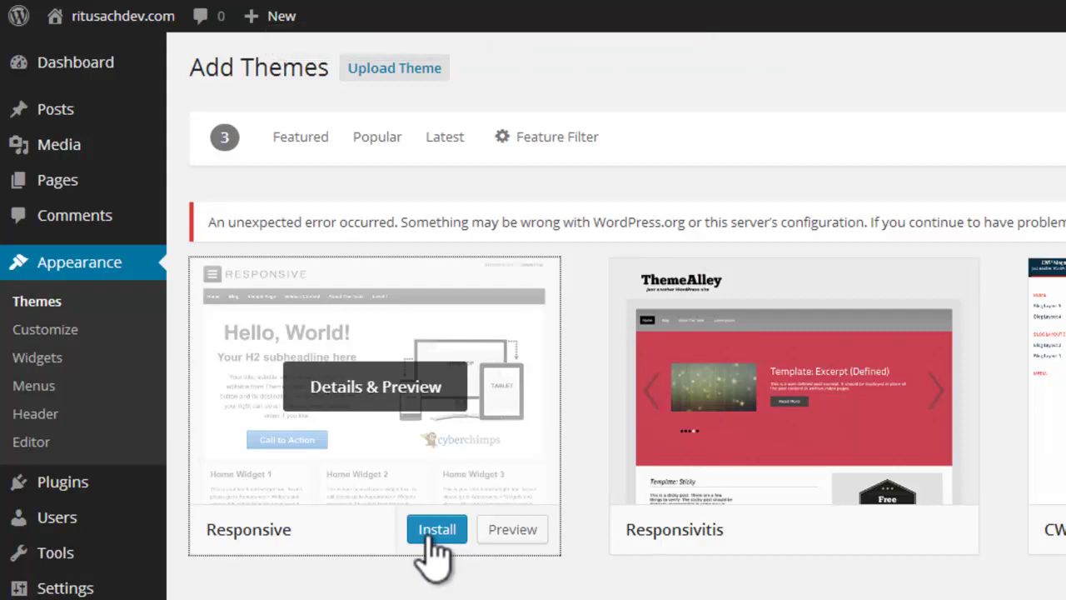
left_click(433, 533)
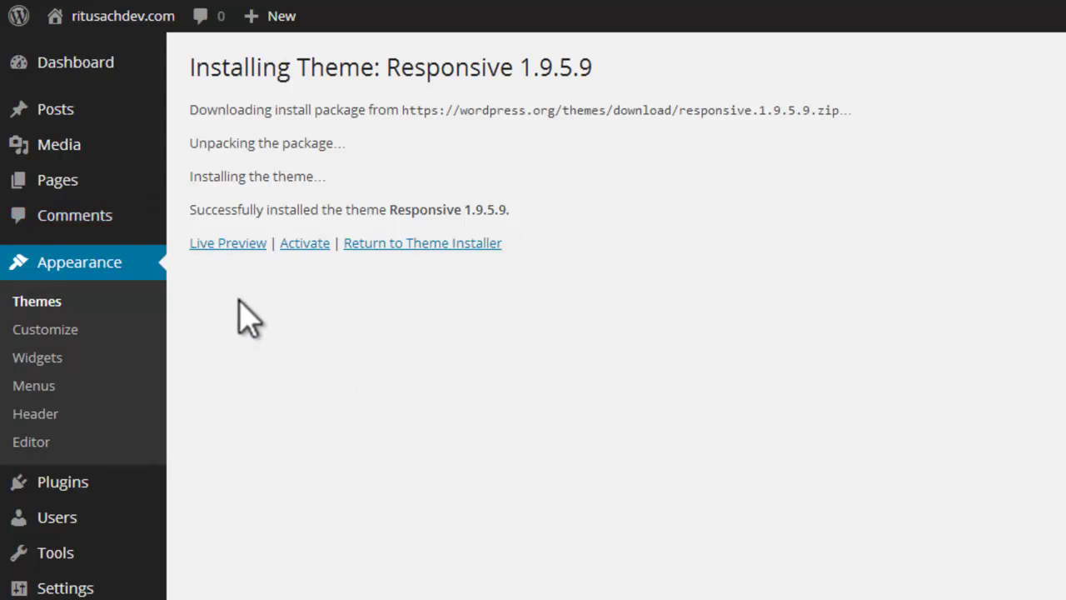
left_click(317, 253)
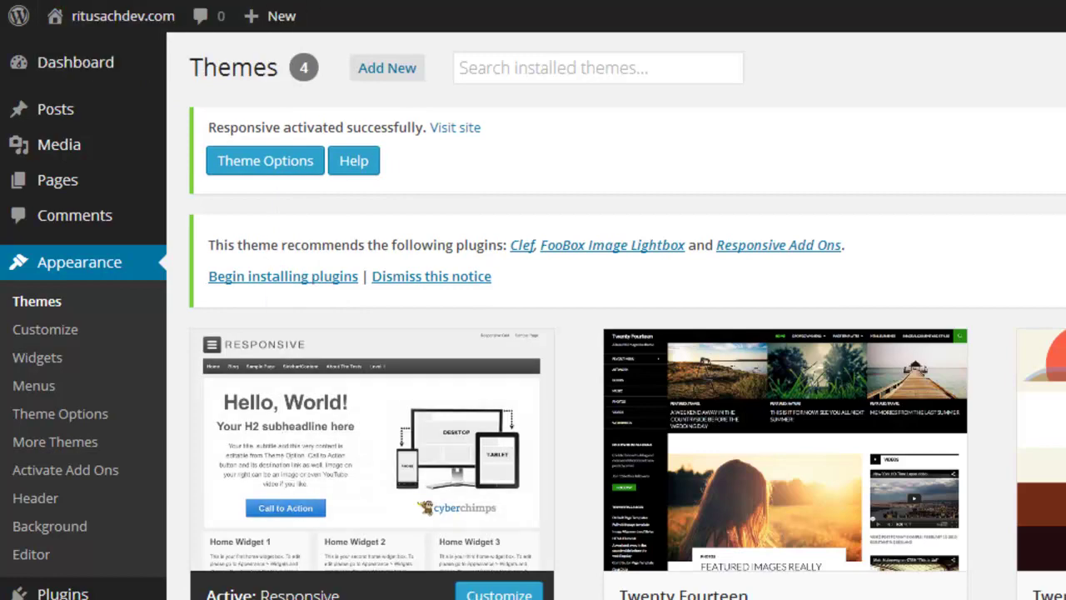
Step: View the front page in the Responsive design, then open the admin Pages list
mouse_move(250, 596)
left_click(329, 546)
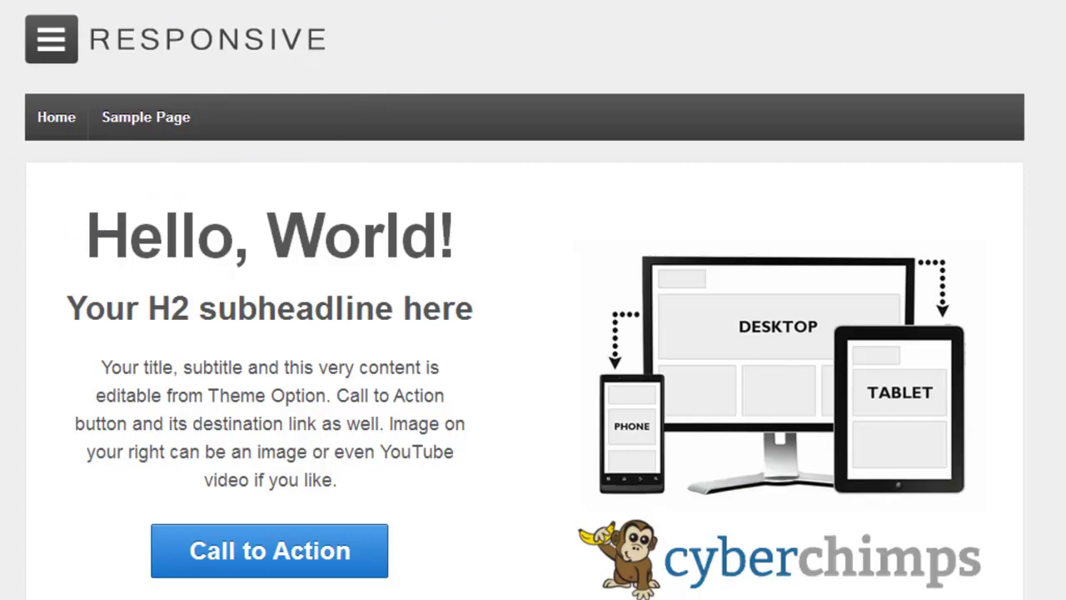
mouse_move(19, 575)
left_click(33, 525)
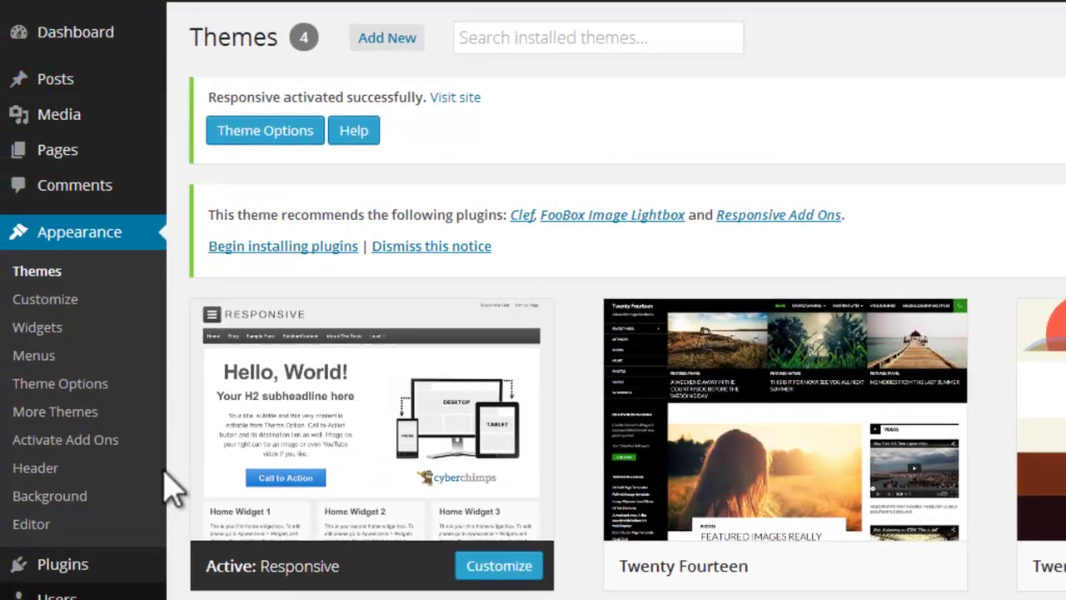
left_click(32, 145)
Step: Log out of the admin and load localhost/responsivewebsite/wp-admin
mouse_move(1053, 37)
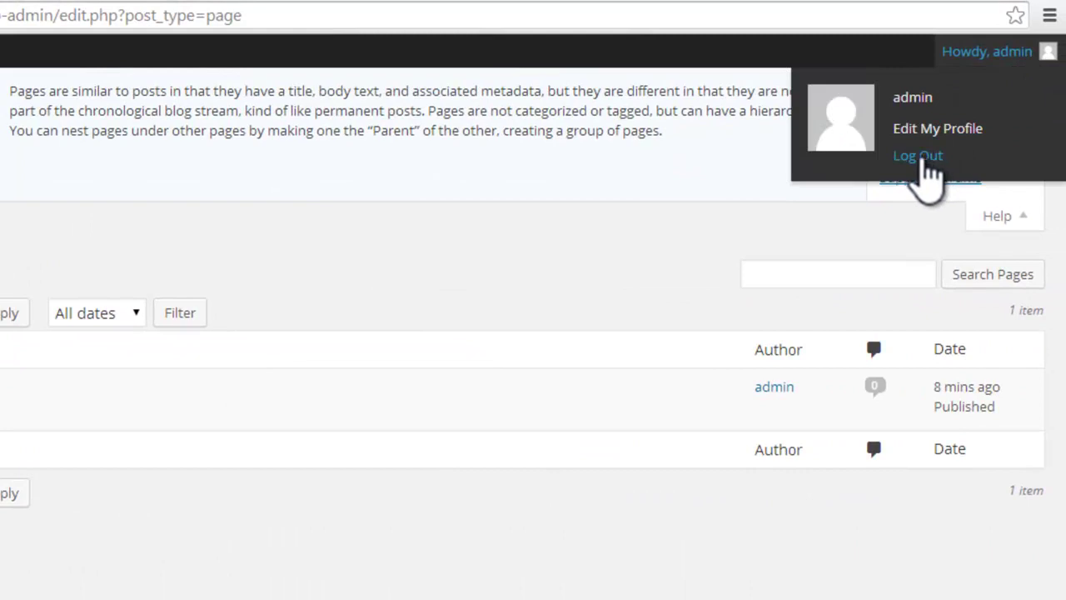
left_click(921, 158)
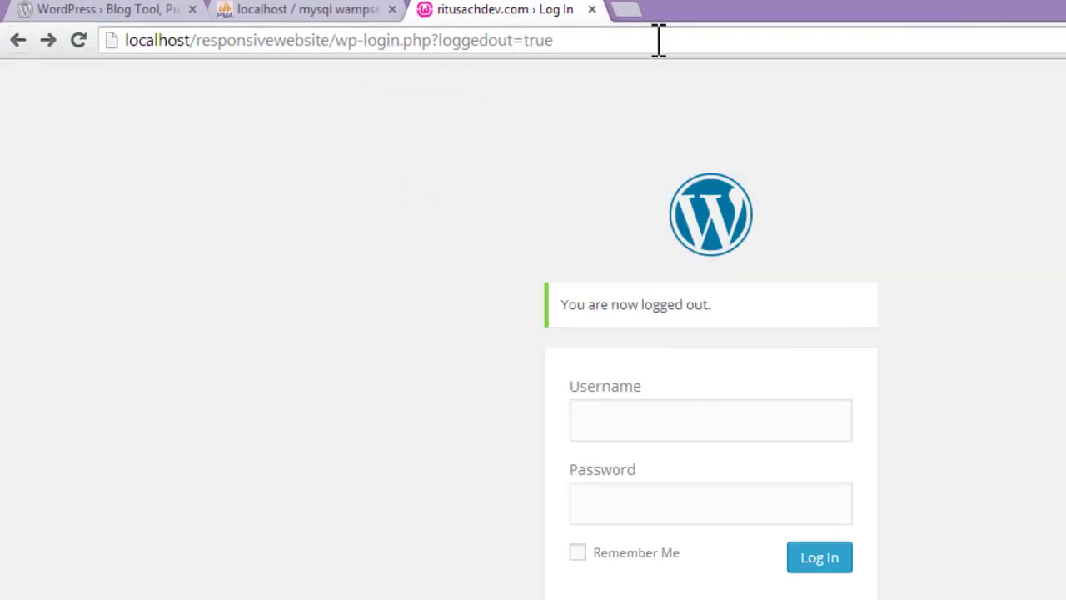
left_click_drag(588, 40, 194, 40)
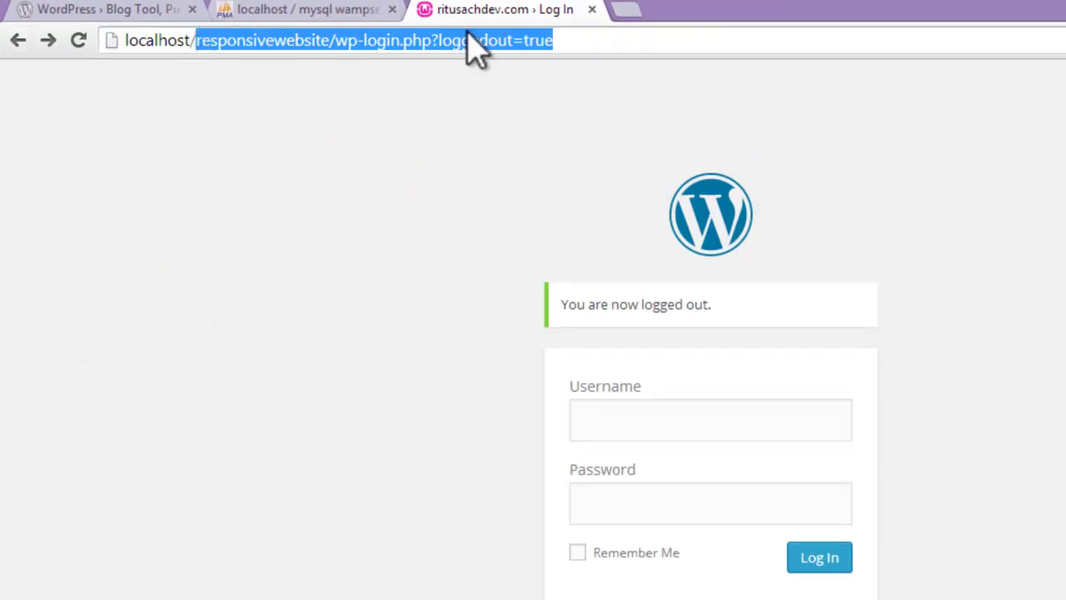
key("BackSpace")
type("re")
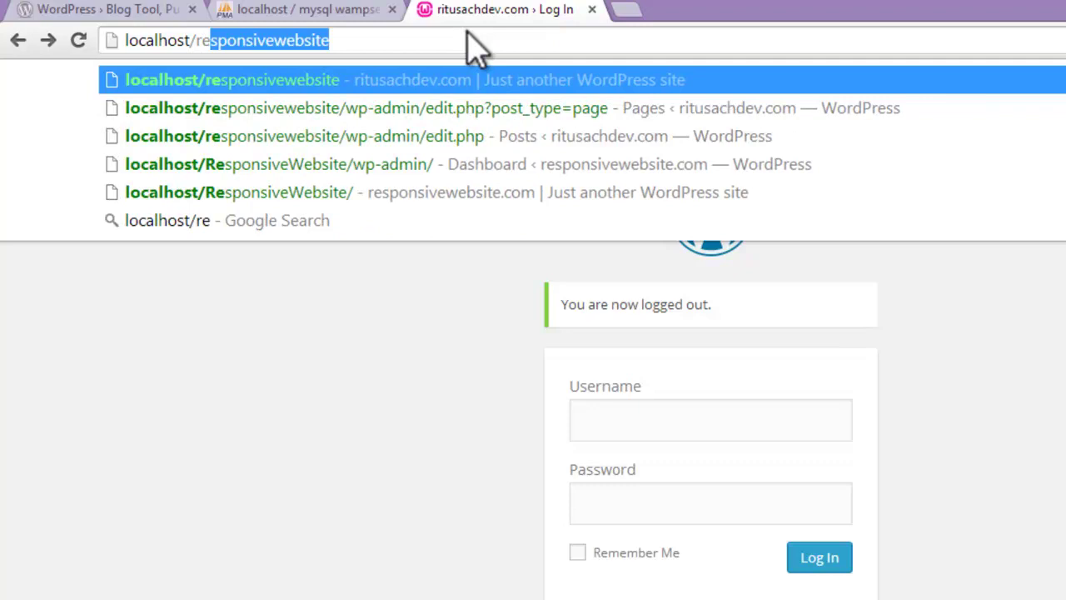
type("sponsi")
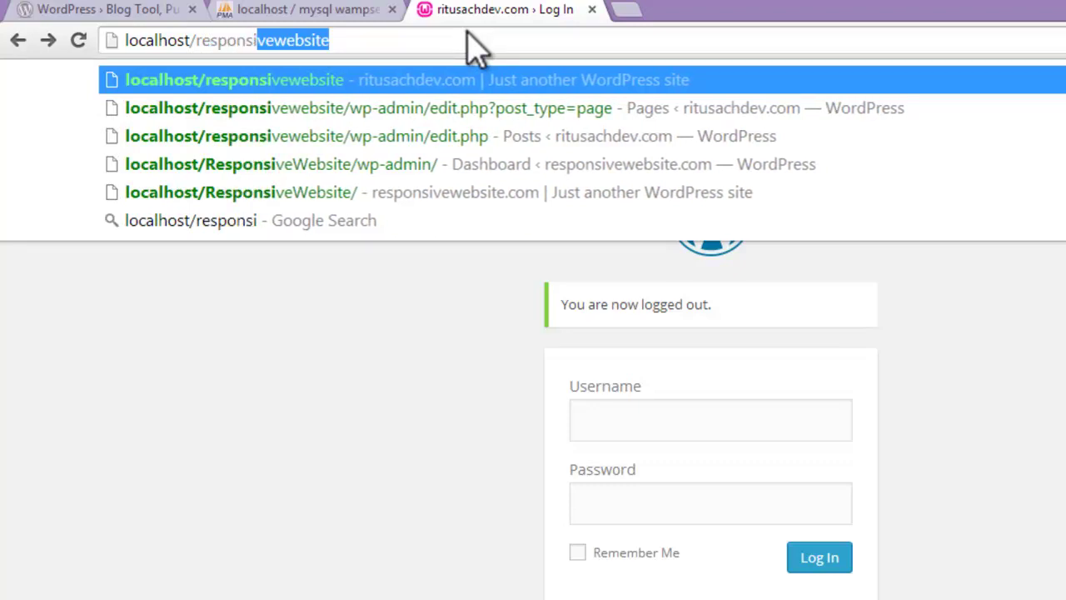
type("ve")
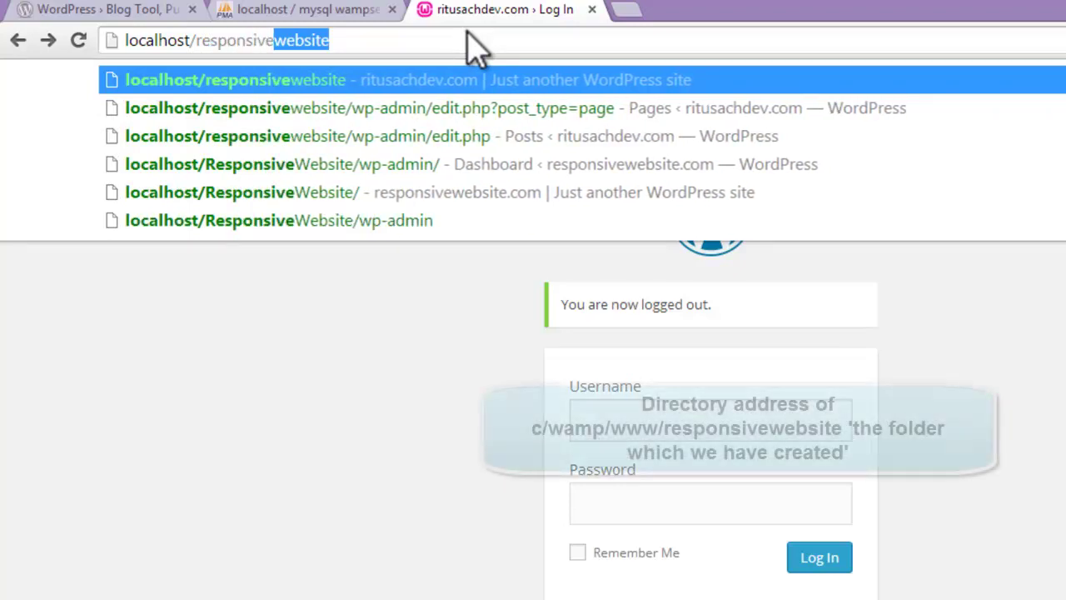
key("End")
type("/wo")
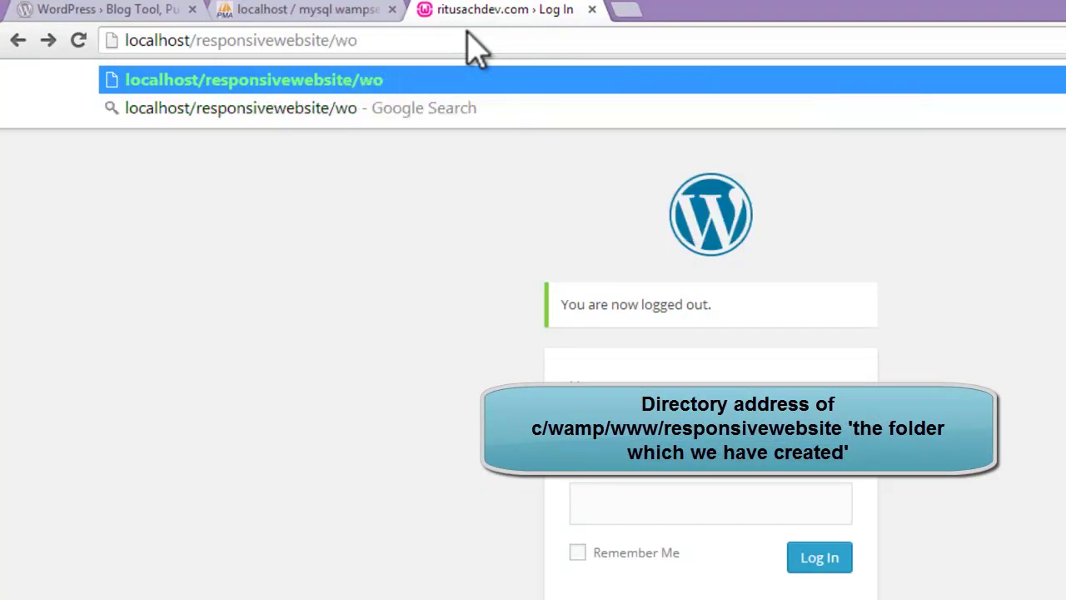
key("BackSpace")
type("p")
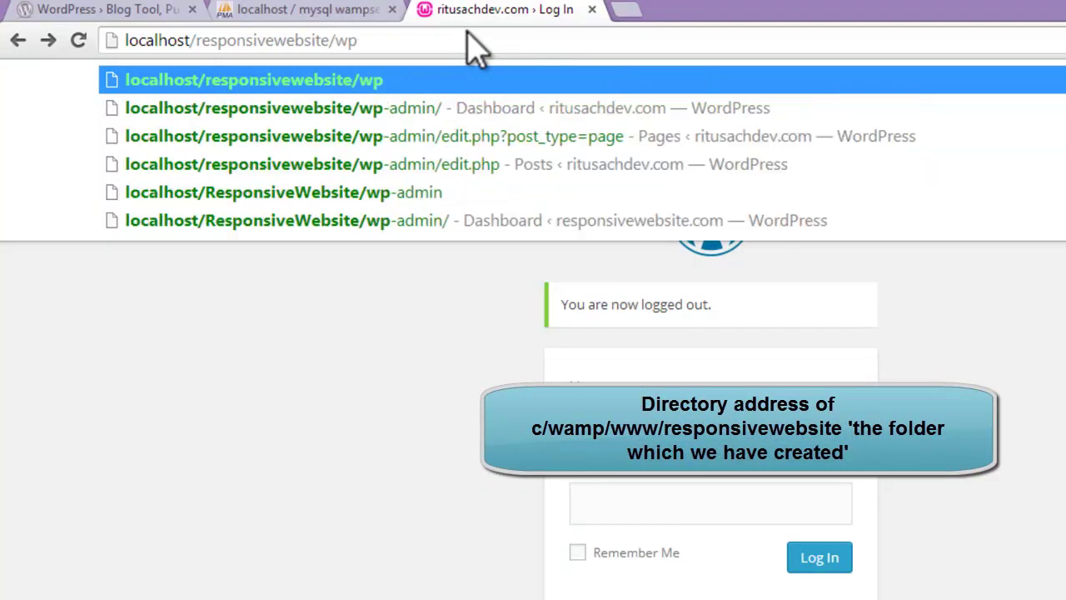
type("-admin")
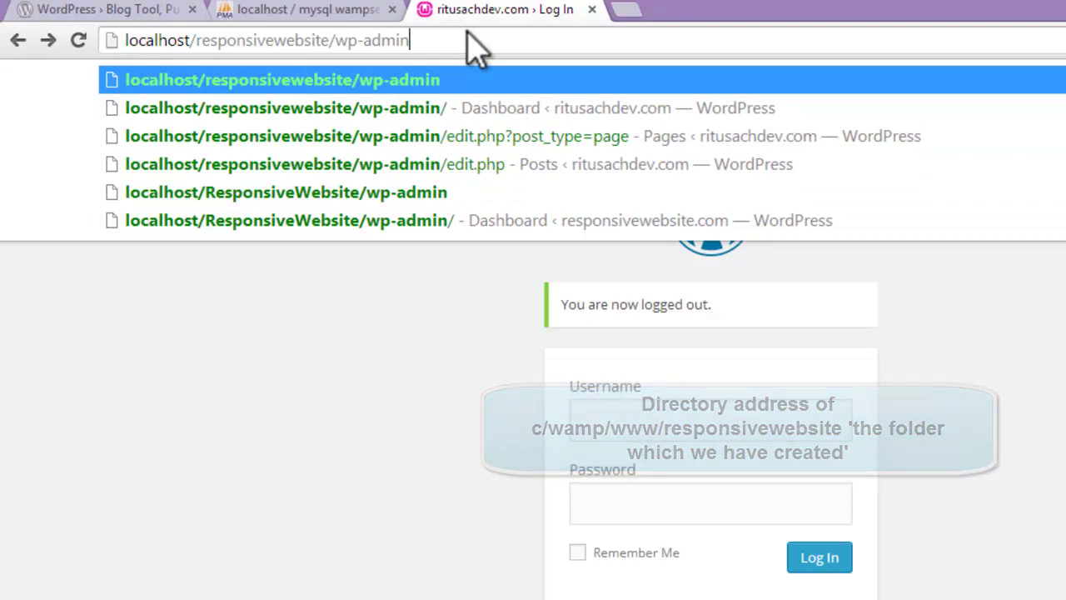
key("Return")
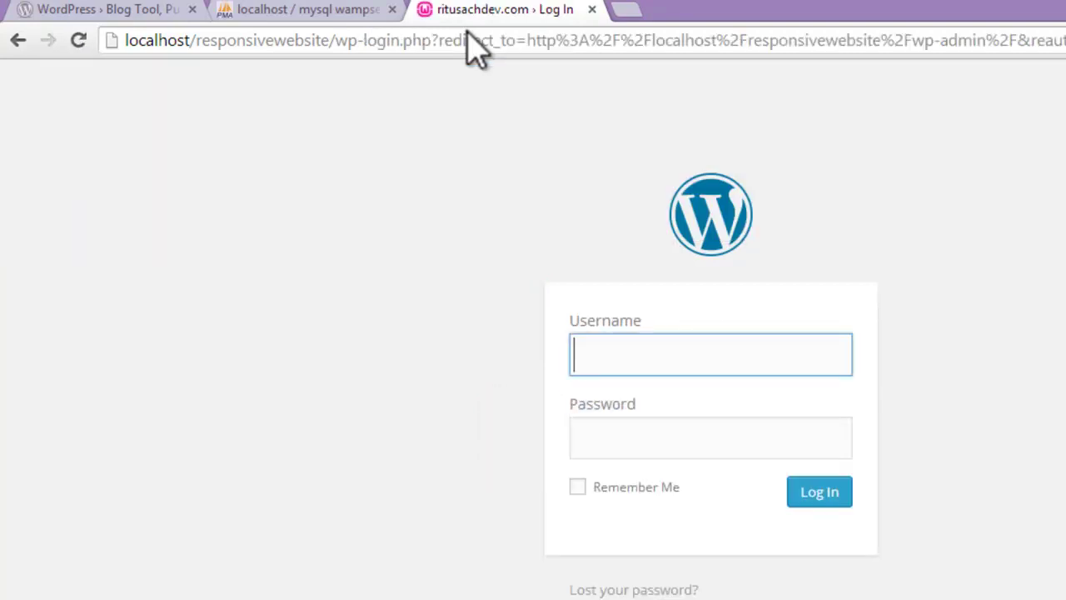
Step: Sign in as admin using the saved username and the account password
left_click(673, 348)
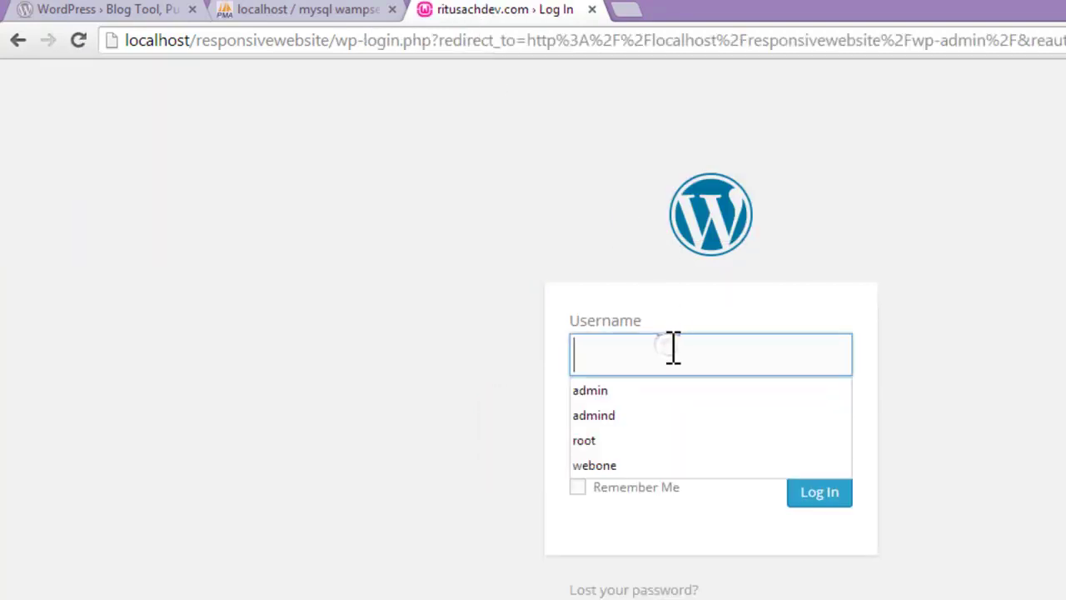
left_click(657, 392)
left_click(646, 442)
type("admin")
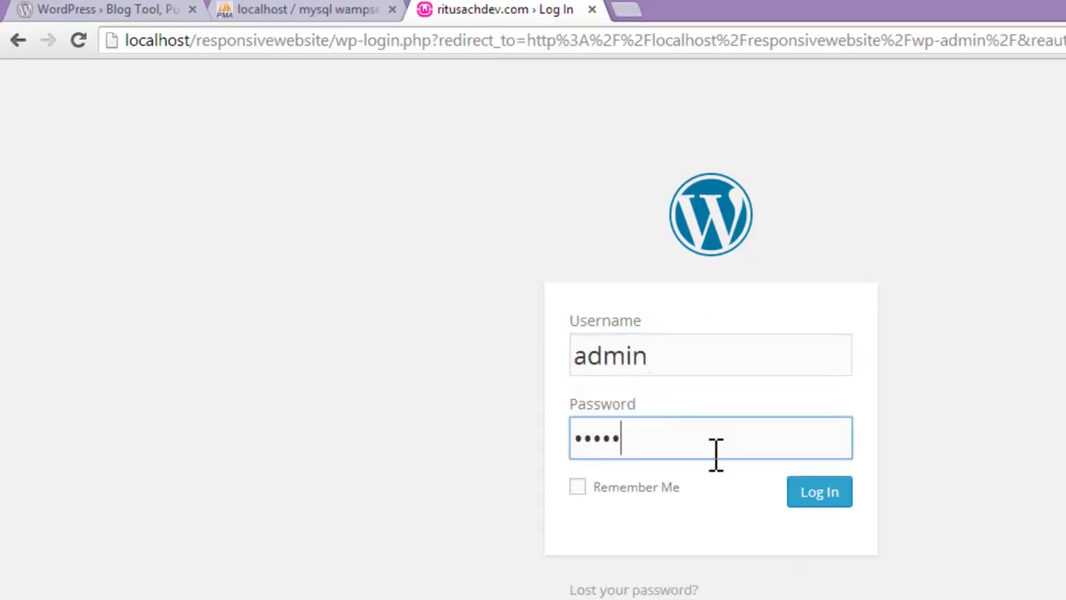
left_click(818, 491)
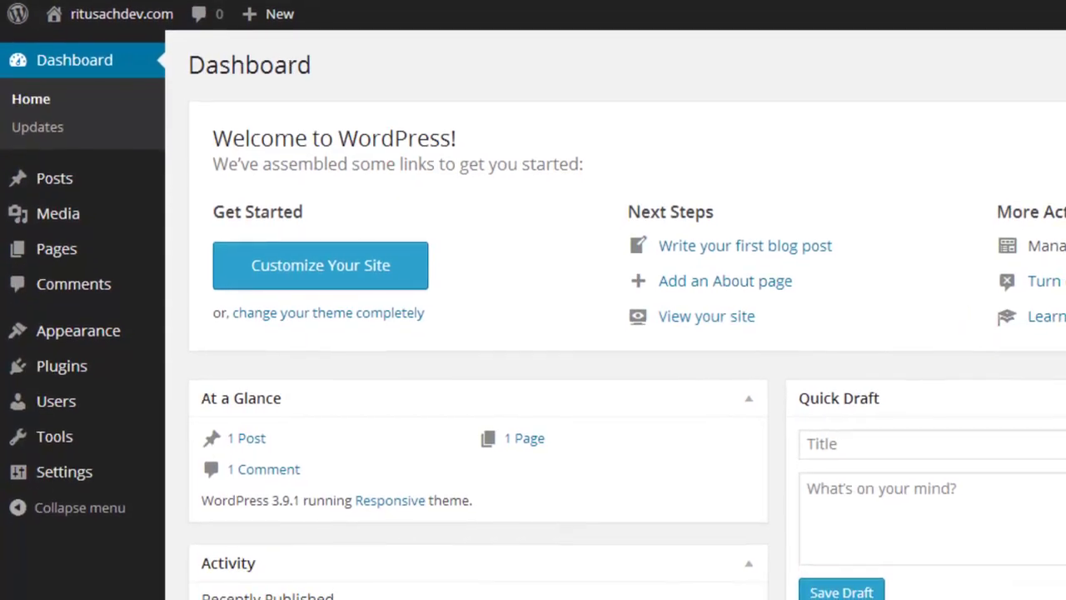
Step: Visit the site from the admin bar to see the Responsive 'Hello, World!' home page
mouse_move(1065, 43)
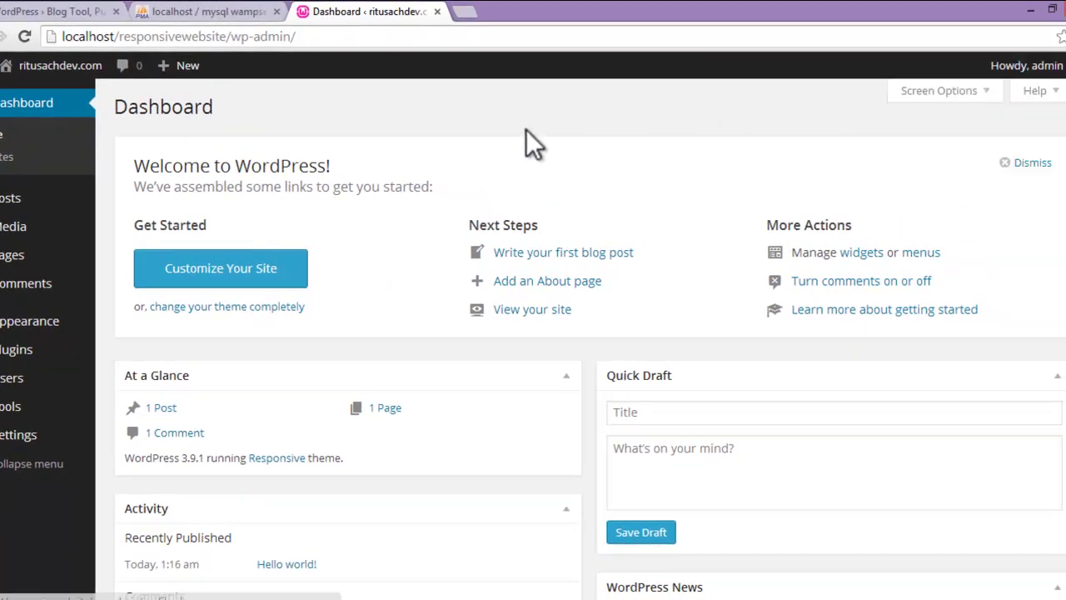
mouse_move(60, 68)
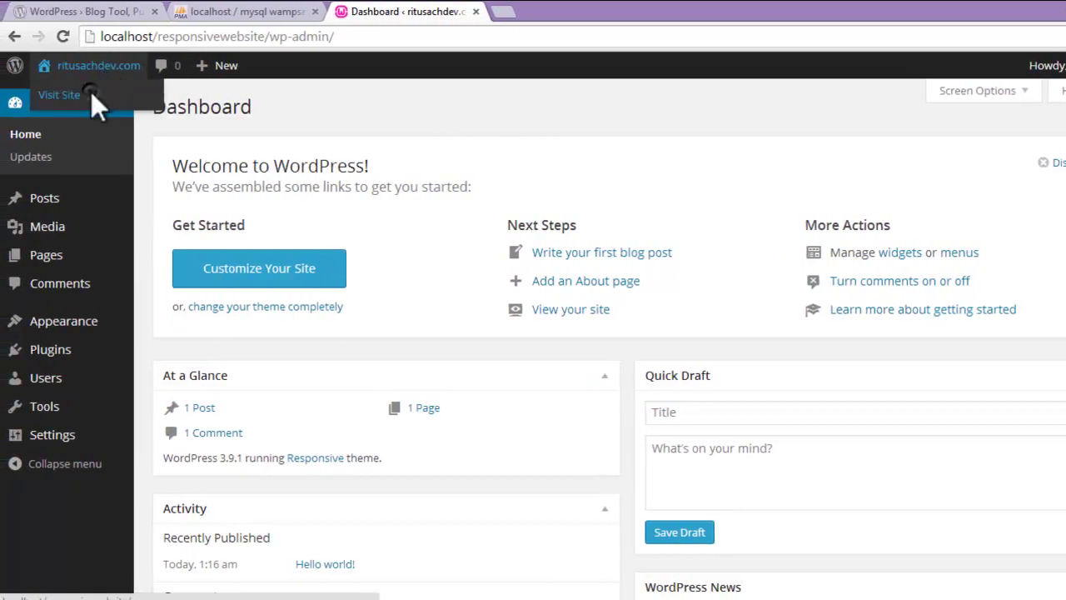
left_click(91, 93)
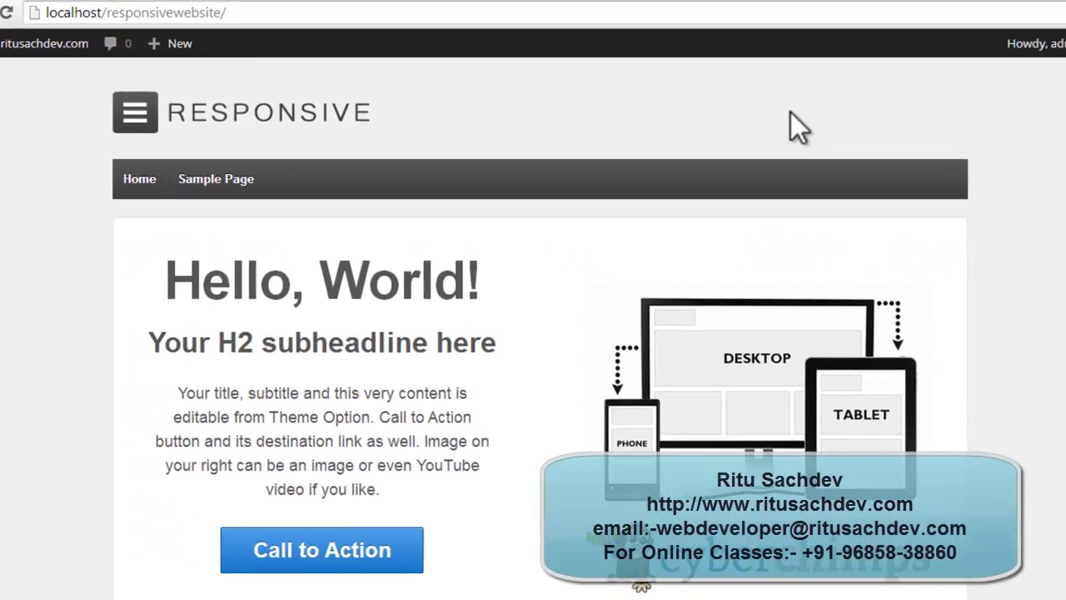
scroll(775, 142, "down", 3)
scroll(783, 104, "up", 3)
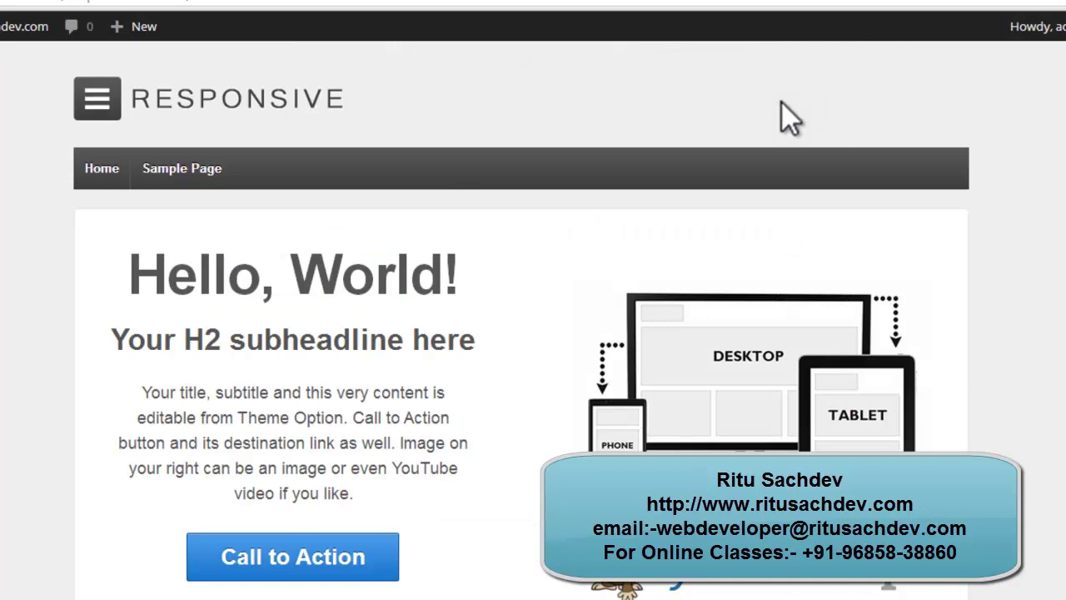